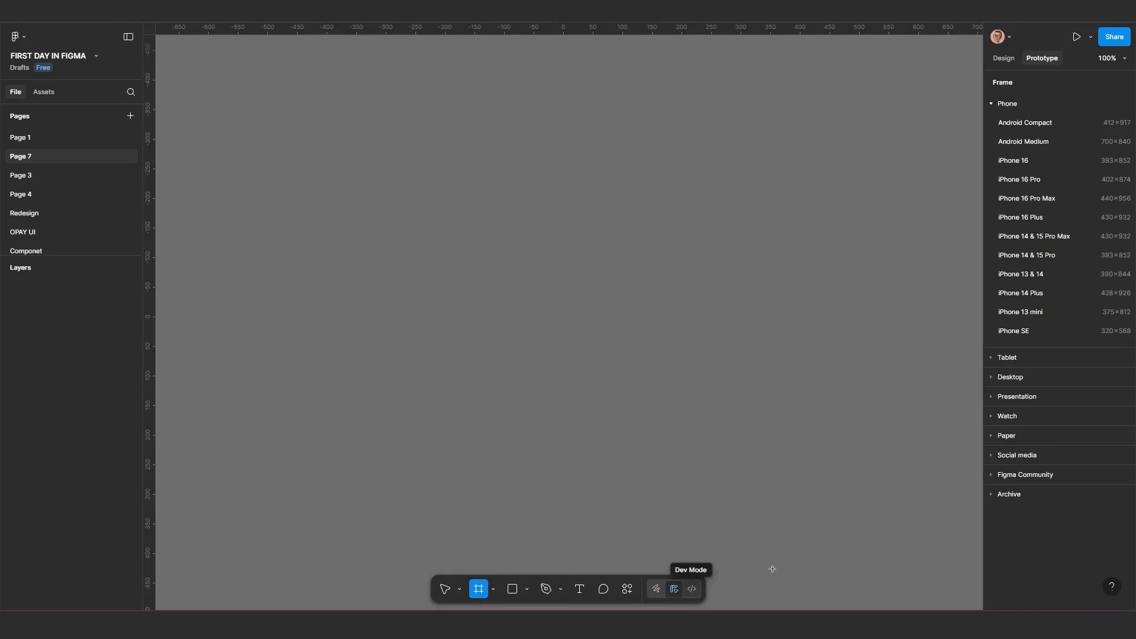
Create a 1440 × 1024 Desktop frame and give it a dark green 033F13 fill.
{"action": "left_click", "coordinate": [1012, 377]}
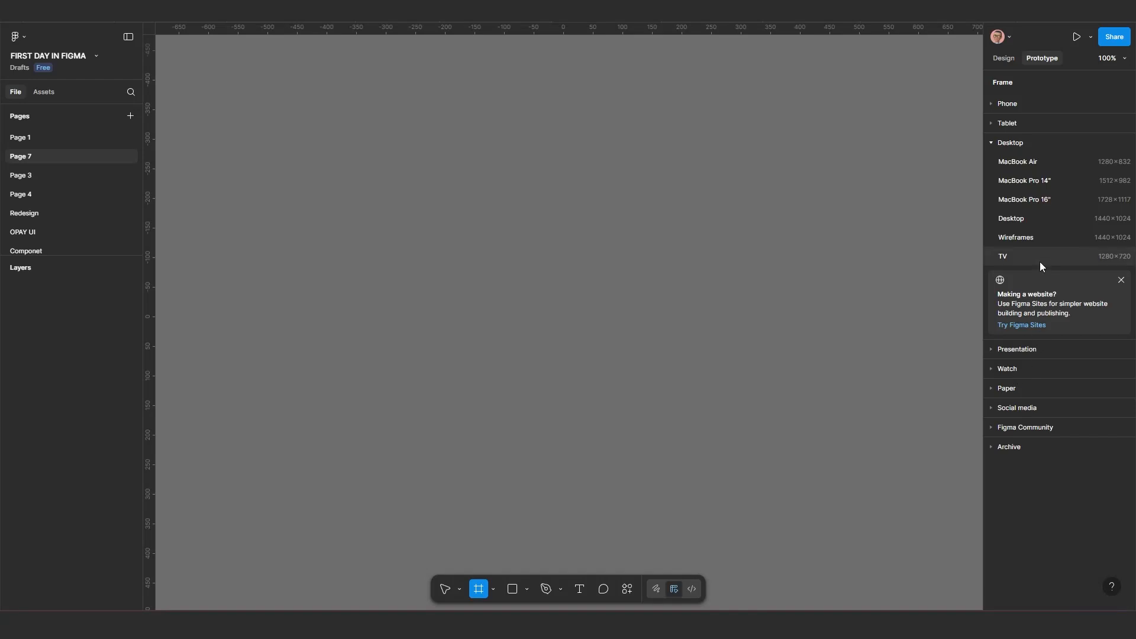
{"action": "left_click", "coordinate": [1036, 216]}
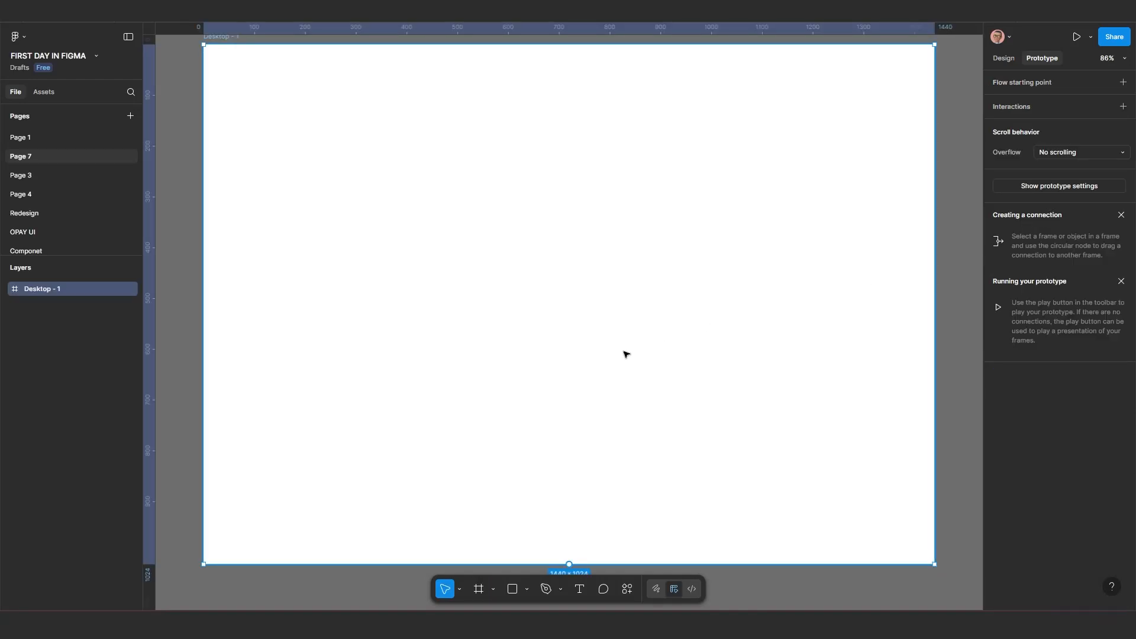
{"action": "left_click", "coordinate": [1003, 58]}
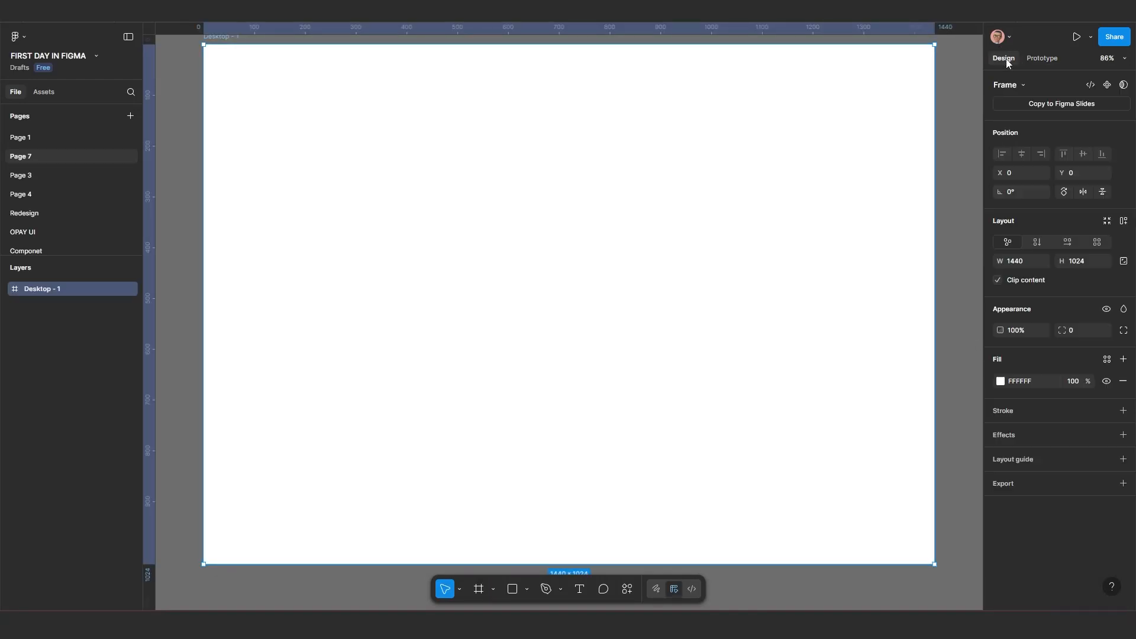
{"action": "left_click", "coordinate": [1000, 382]}
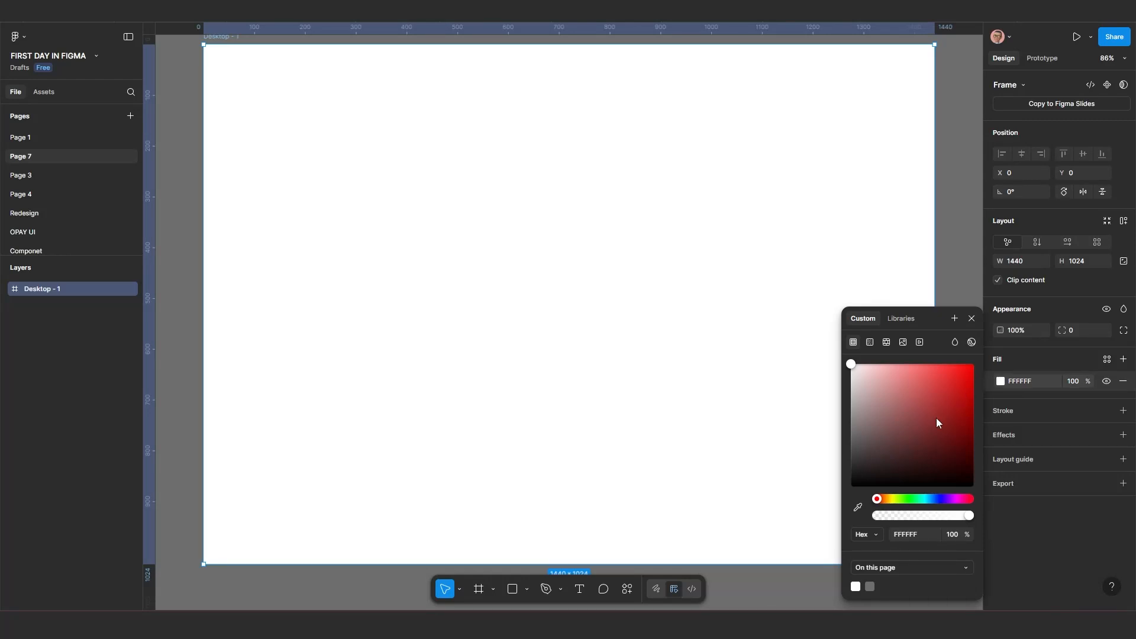
{"action": "left_click", "coordinate": [905, 498]}
{"action": "left_click", "coordinate": [974, 423]}
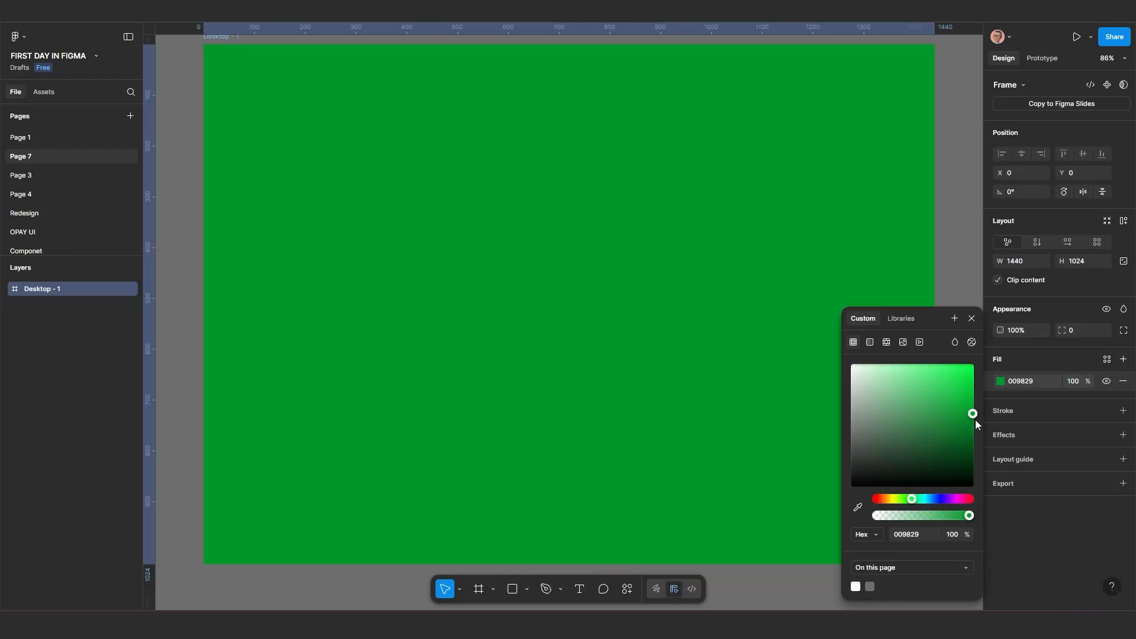
{"action": "left_click_drag", "start_coordinate": [974, 432], "coordinate": [967, 457]}
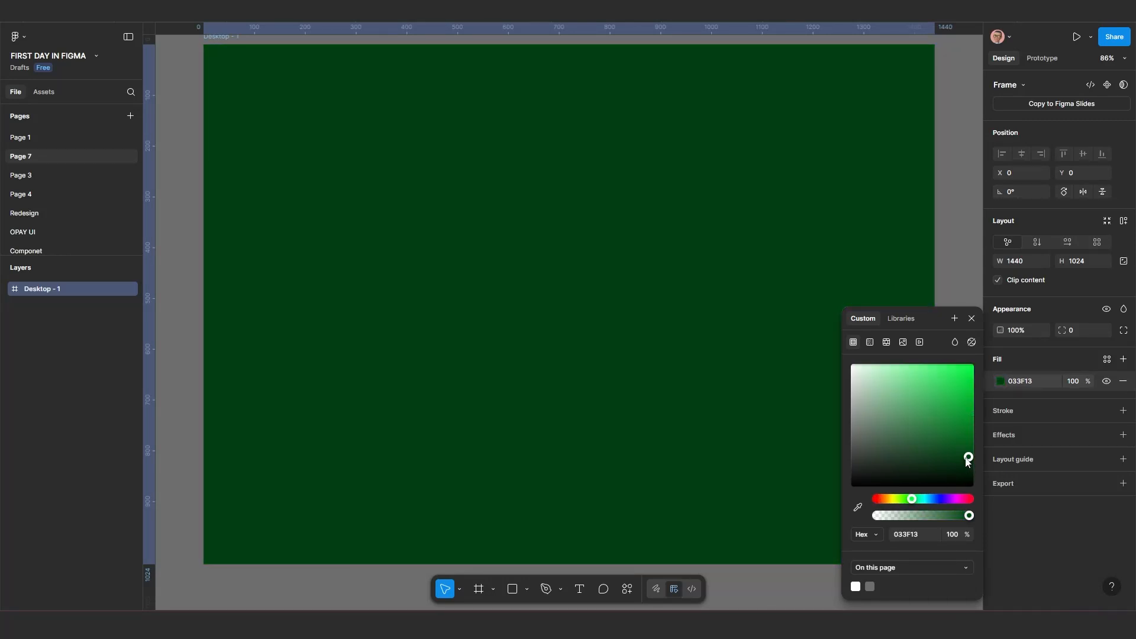
Draw a circle about 395 × 395 on the green frame and move it to the frame's centre.
{"action": "scroll", "coordinate": [698, 385], "scroll_direction": "down", "scroll_amount": 3}
{"action": "scroll", "coordinate": [697, 385], "scroll_direction": "up", "scroll_amount": 1}
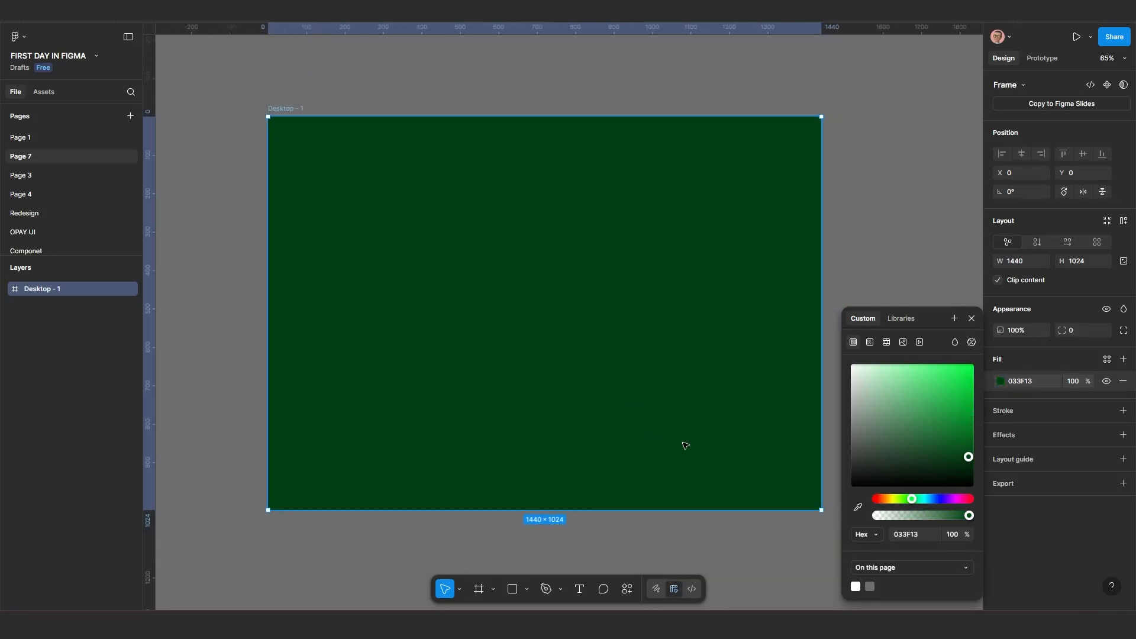
{"action": "left_click", "coordinate": [526, 589]}
{"action": "left_click", "coordinate": [556, 520]}
{"action": "mouse_move", "coordinate": [499, 260]}
{"action": "left_mouse_down"}
{"action": "mouse_move", "coordinate": [564, 358]}
{"action": "mouse_move", "coordinate": [651, 410]}
{"action": "left_mouse_up"}
{"action": "left_click_drag", "start_coordinate": [588, 354], "coordinate": [558, 332]}
Give the circle a linear gradient fill and sample the frame's green 033F13 for the 100% stop.
{"action": "scroll", "coordinate": [560, 366], "scroll_direction": "up", "scroll_amount": 3}
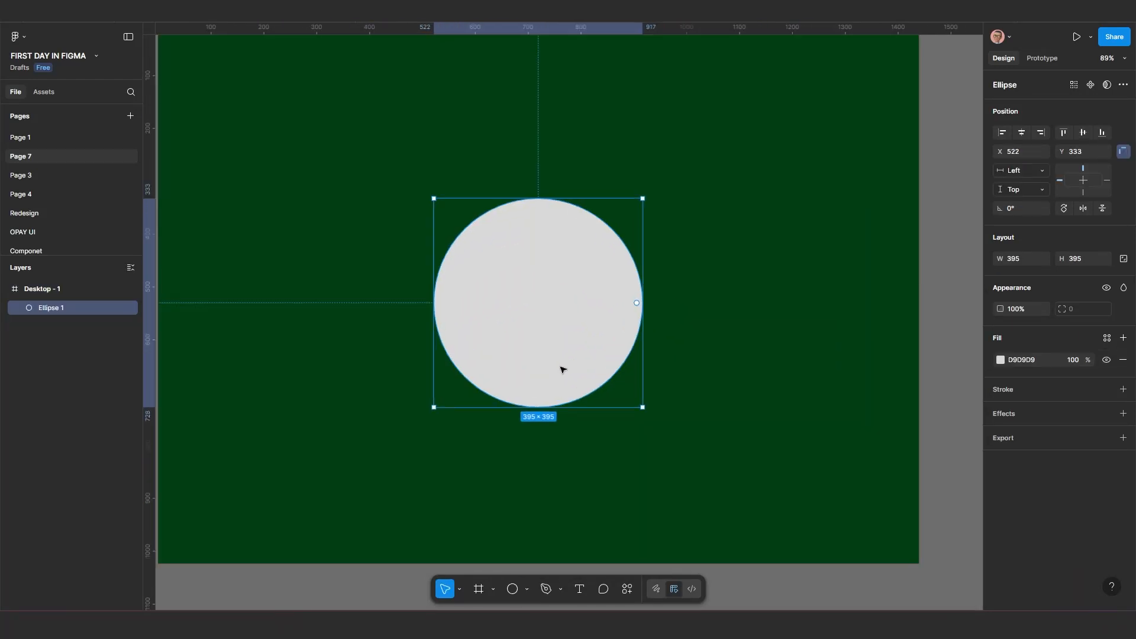
{"action": "left_click", "coordinate": [1001, 361]}
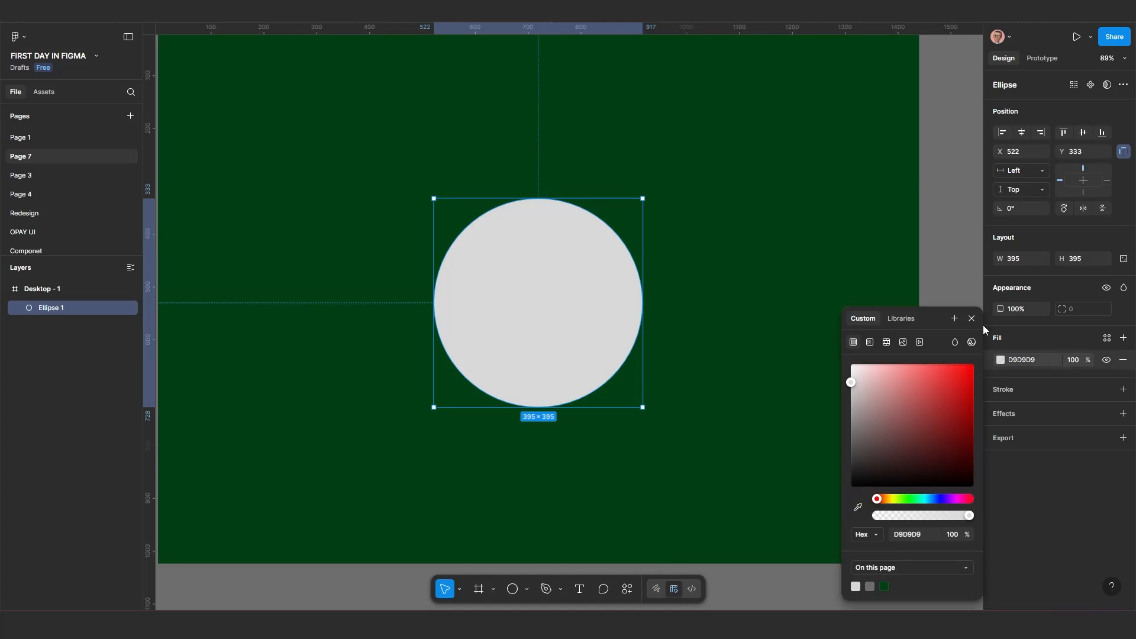
{"action": "left_click", "coordinate": [870, 343]}
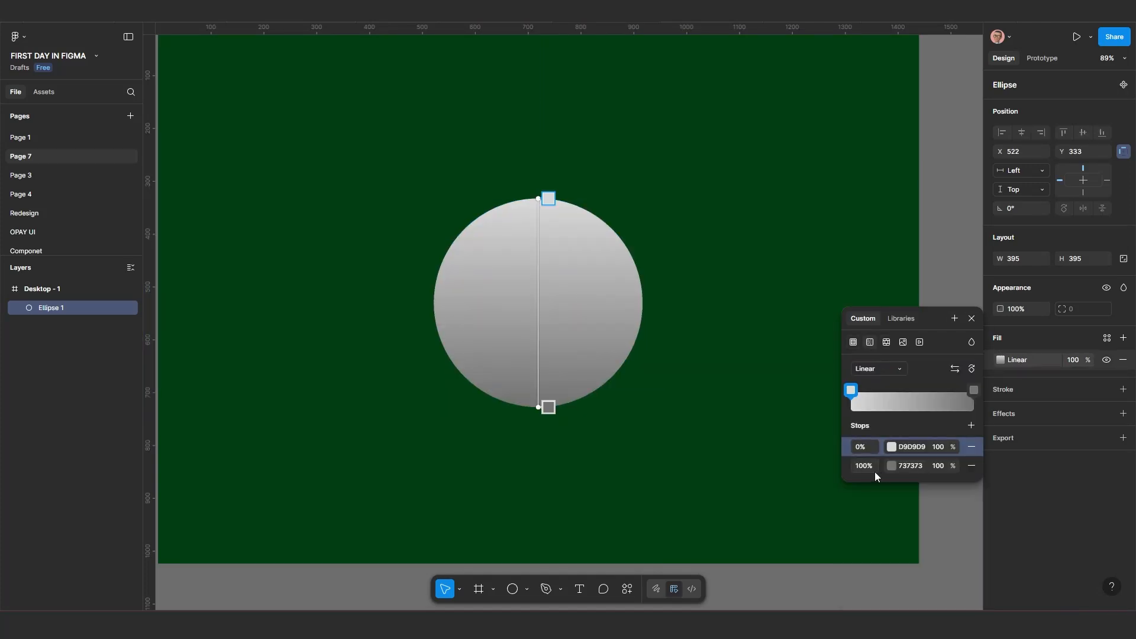
{"action": "left_click", "coordinate": [893, 467]}
{"action": "left_click", "coordinate": [716, 507]}
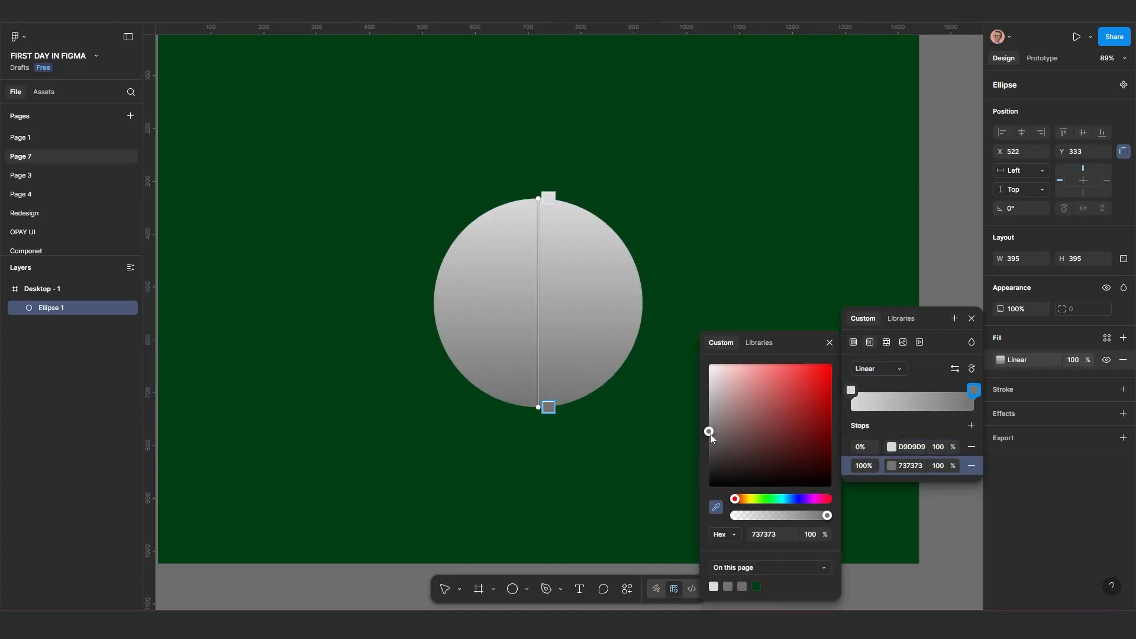
{"action": "left_click", "coordinate": [710, 260]}
Sample the frame's green for the gradient's 0% stop, brighten it to 00C234, and deselect the circle.
{"action": "left_click", "coordinate": [891, 448]}
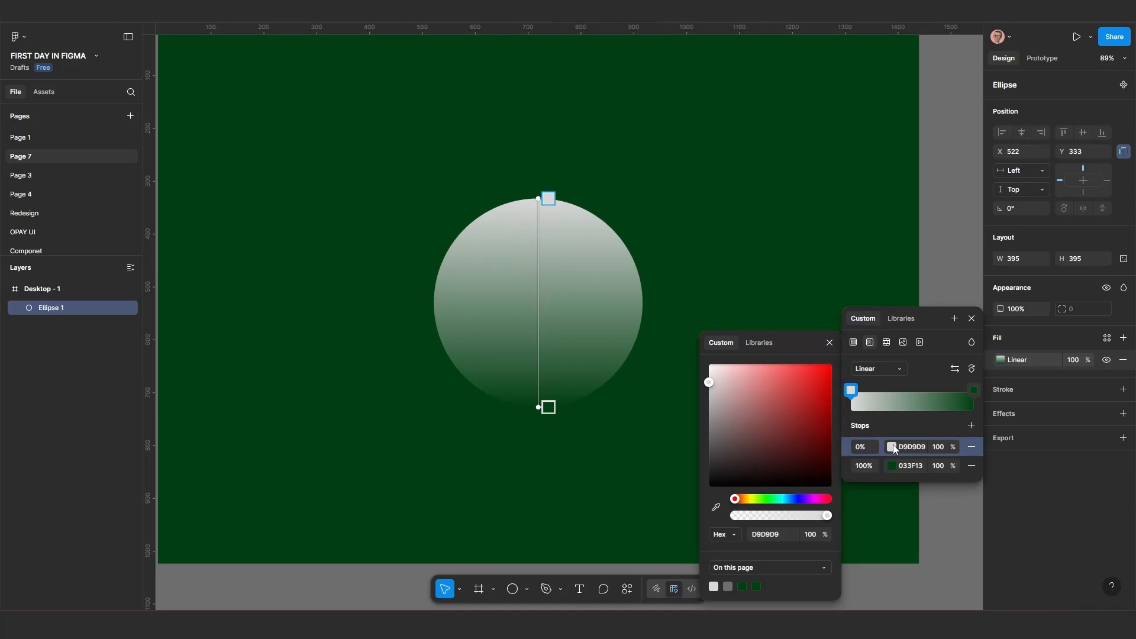
{"action": "left_click", "coordinate": [716, 507]}
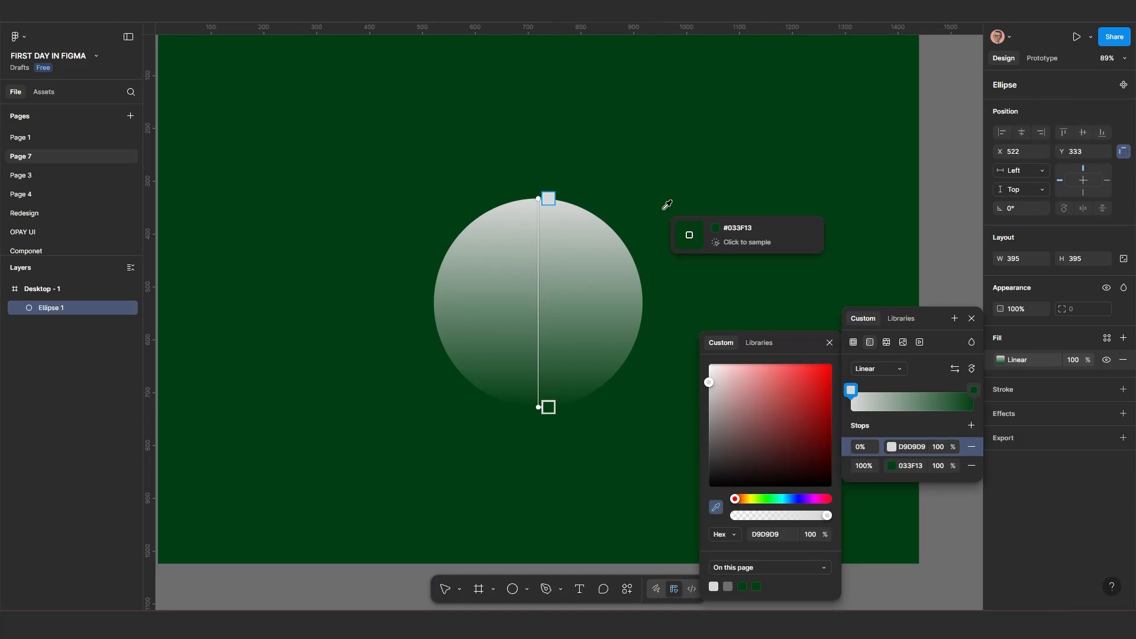
{"action": "left_click", "coordinate": [667, 209]}
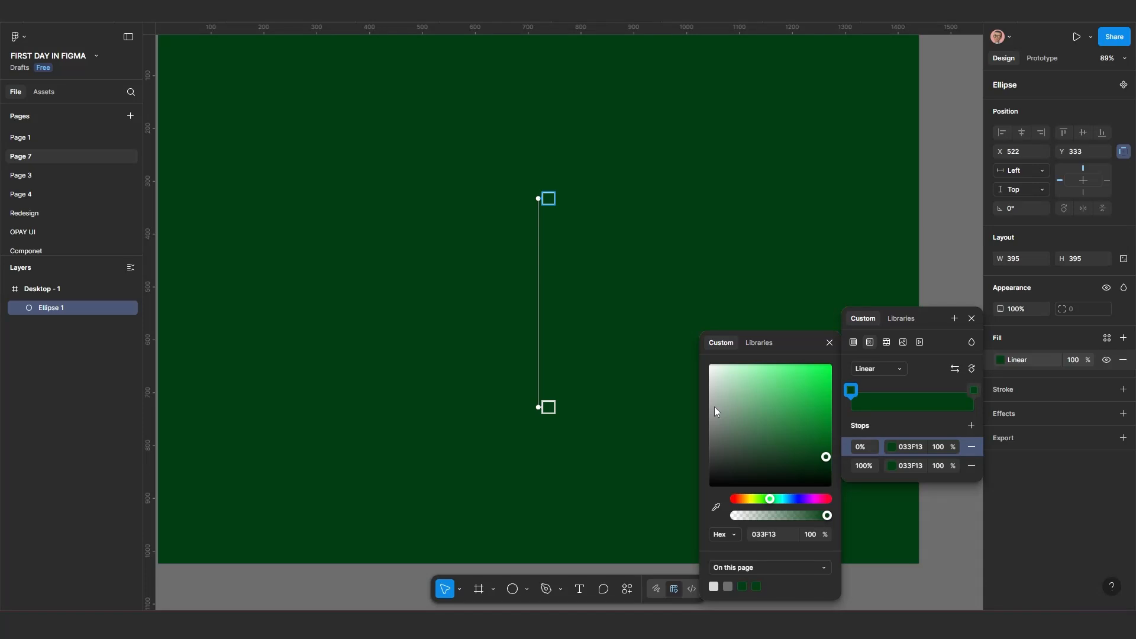
{"action": "left_click_drag", "start_coordinate": [824, 459], "coordinate": [835, 400]}
{"action": "scroll", "coordinate": [583, 418], "scroll_direction": "down", "scroll_amount": 2}
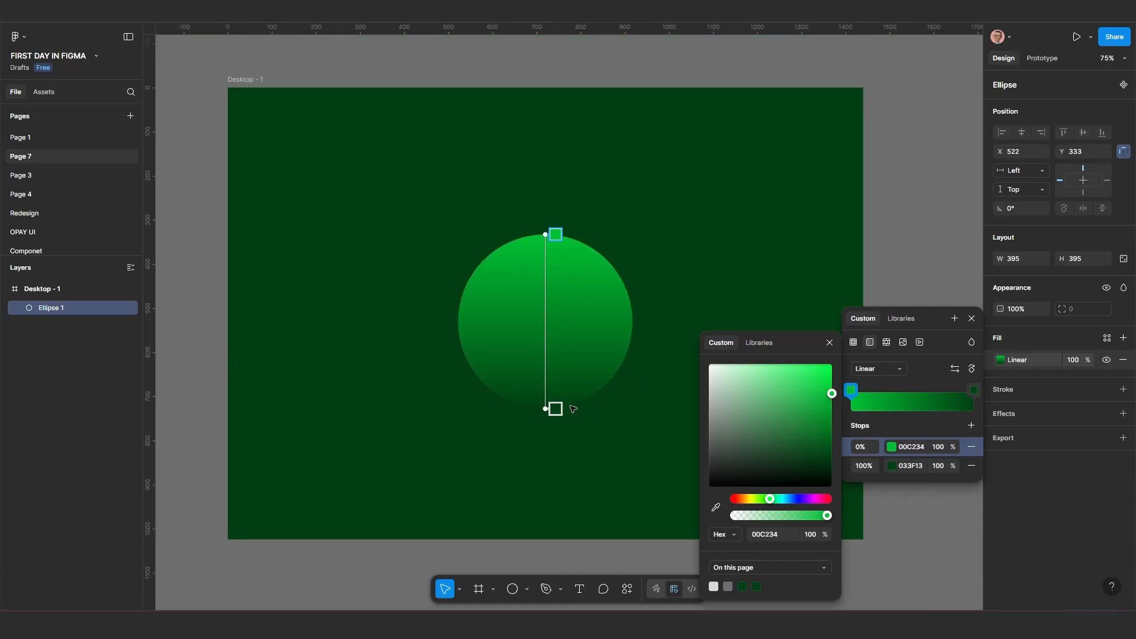
{"action": "scroll", "coordinate": [574, 409], "scroll_direction": "up", "scroll_amount": 1}
{"action": "key", "text": "Escape"}
{"action": "left_click", "coordinate": [674, 431]}
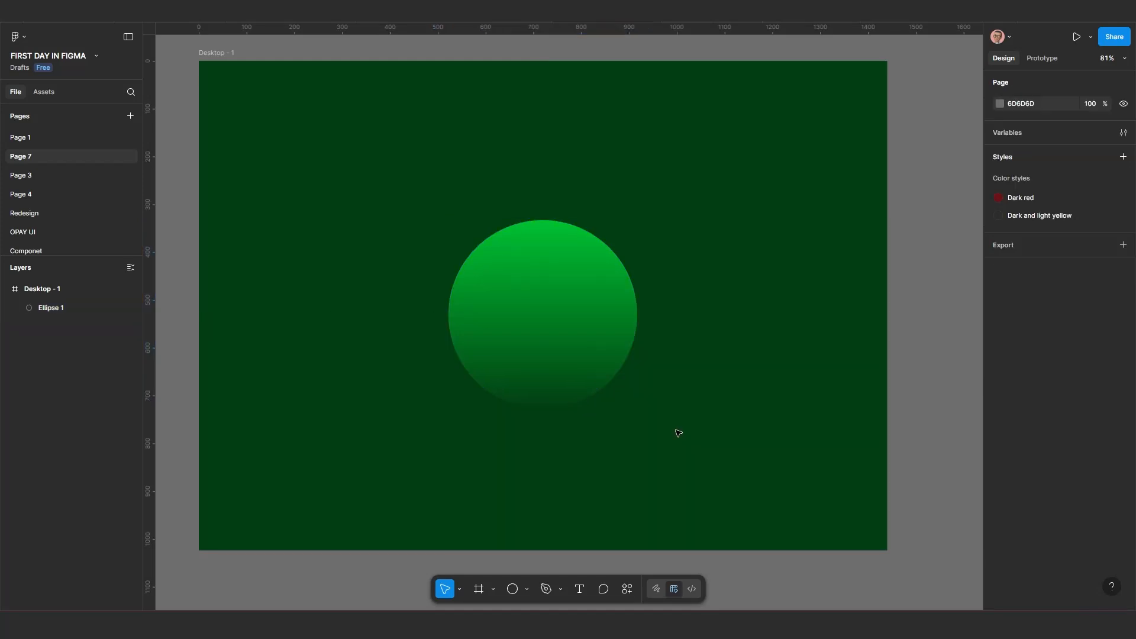
Add a second linear gradient fill to the circle and make both of its stops white FFFFFF.
{"action": "left_click", "coordinate": [562, 349]}
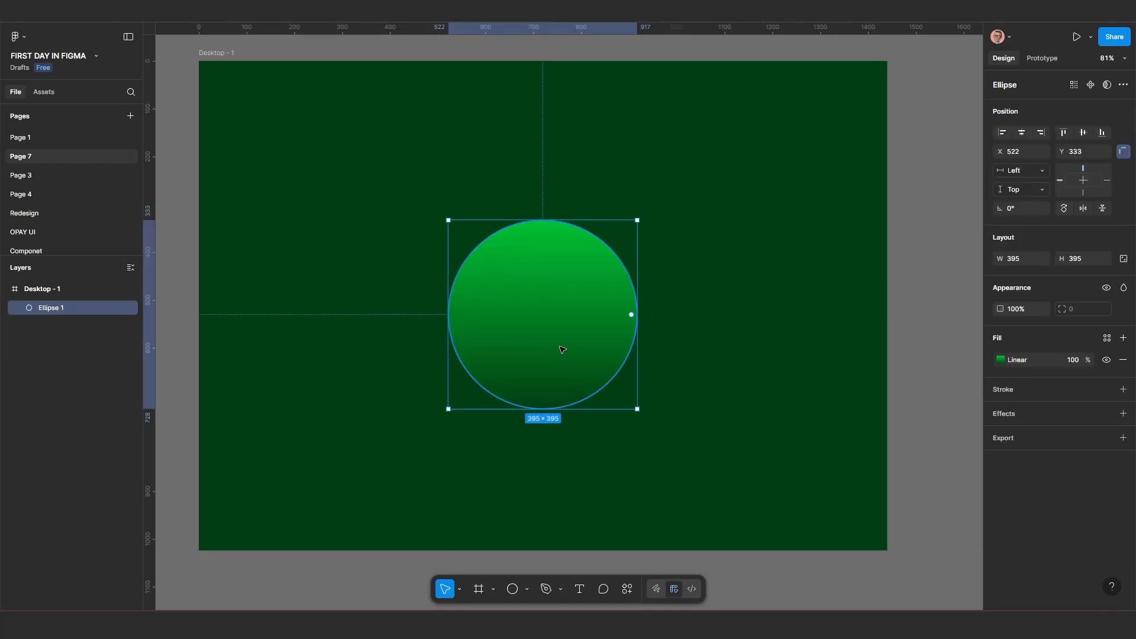
{"action": "scroll", "coordinate": [606, 321], "scroll_direction": "up", "scroll_amount": 2}
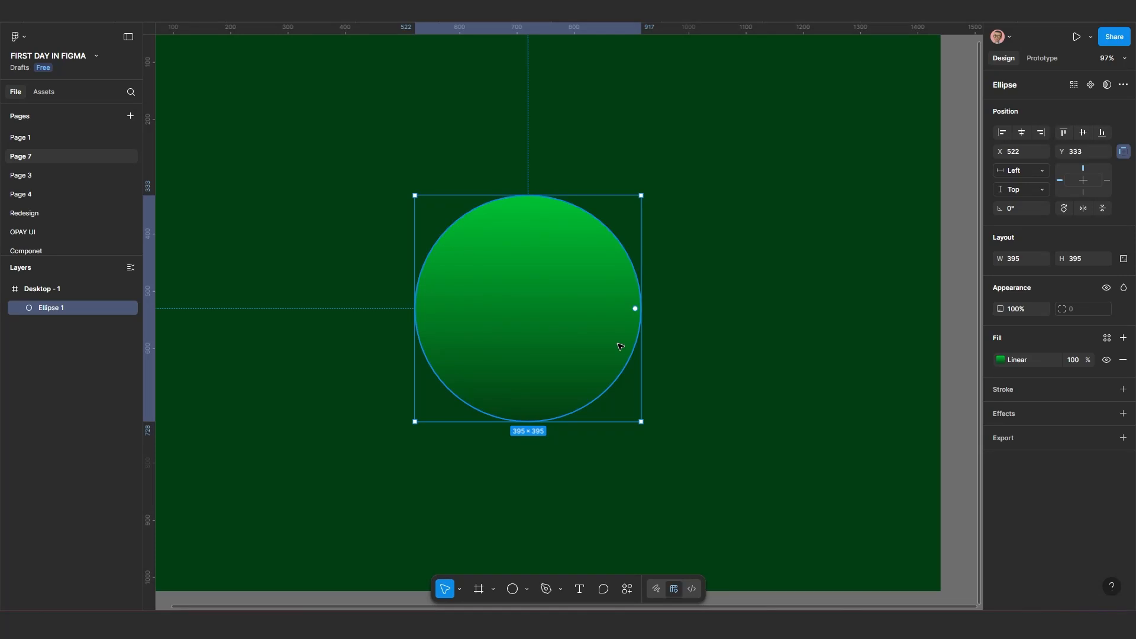
{"action": "left_click", "coordinate": [1123, 337]}
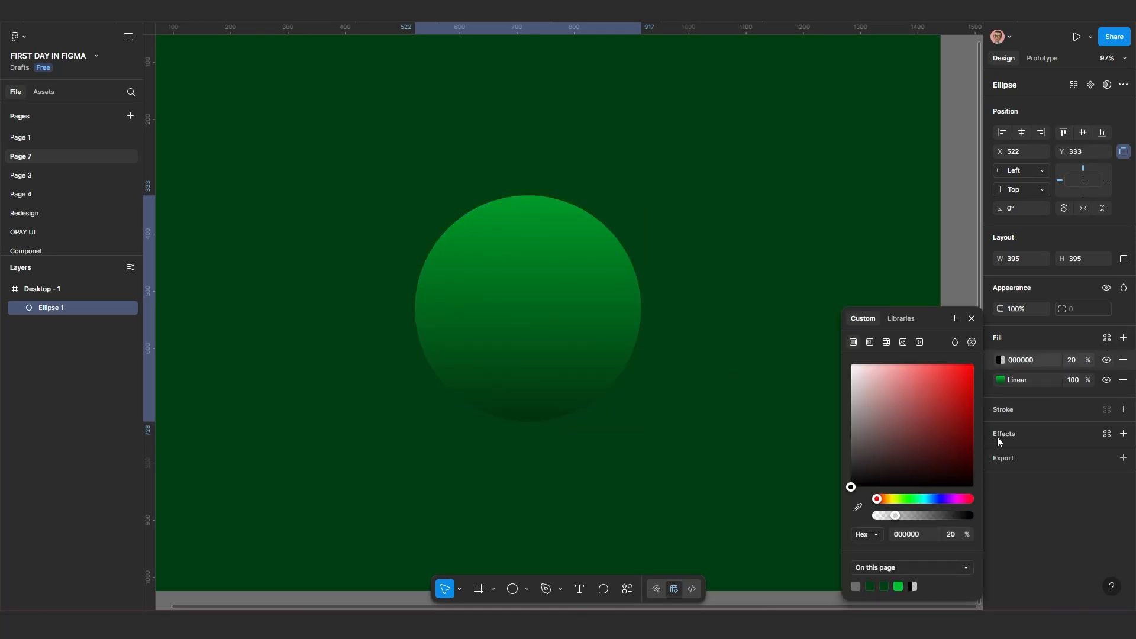
{"action": "left_click", "coordinate": [868, 343]}
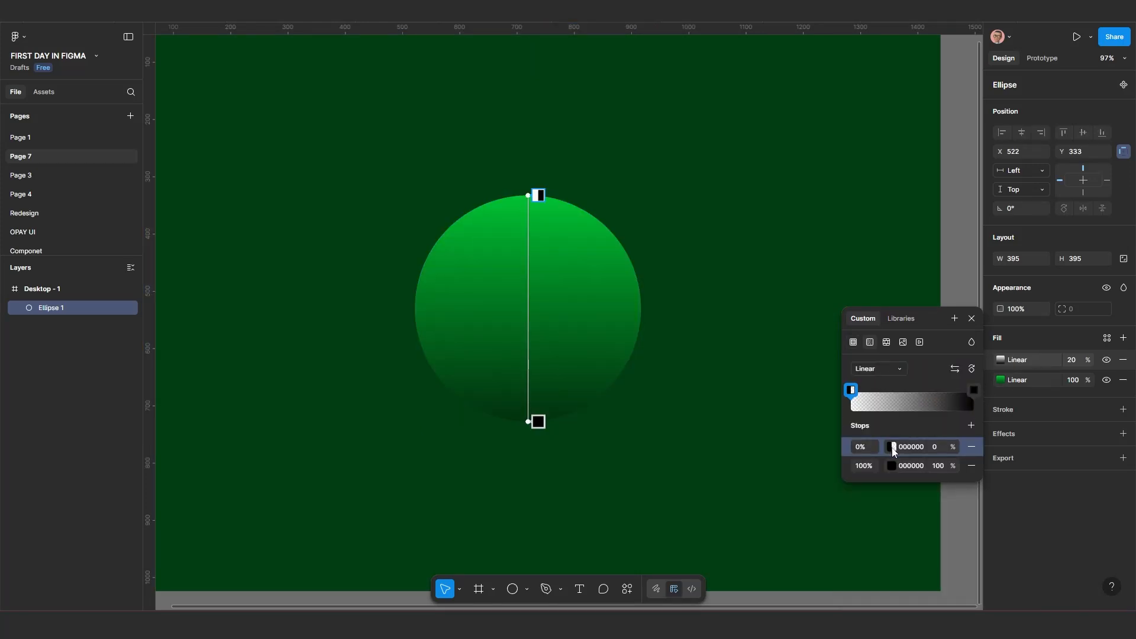
{"action": "left_click", "coordinate": [892, 465]}
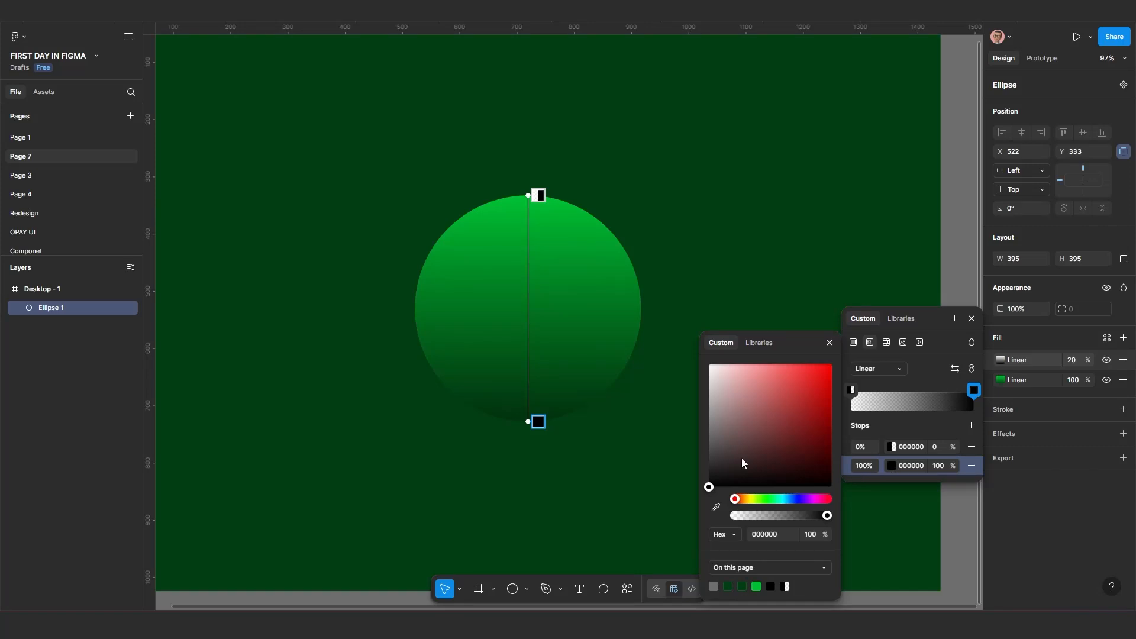
{"action": "left_click_drag", "start_coordinate": [729, 404], "coordinate": [670, 343]}
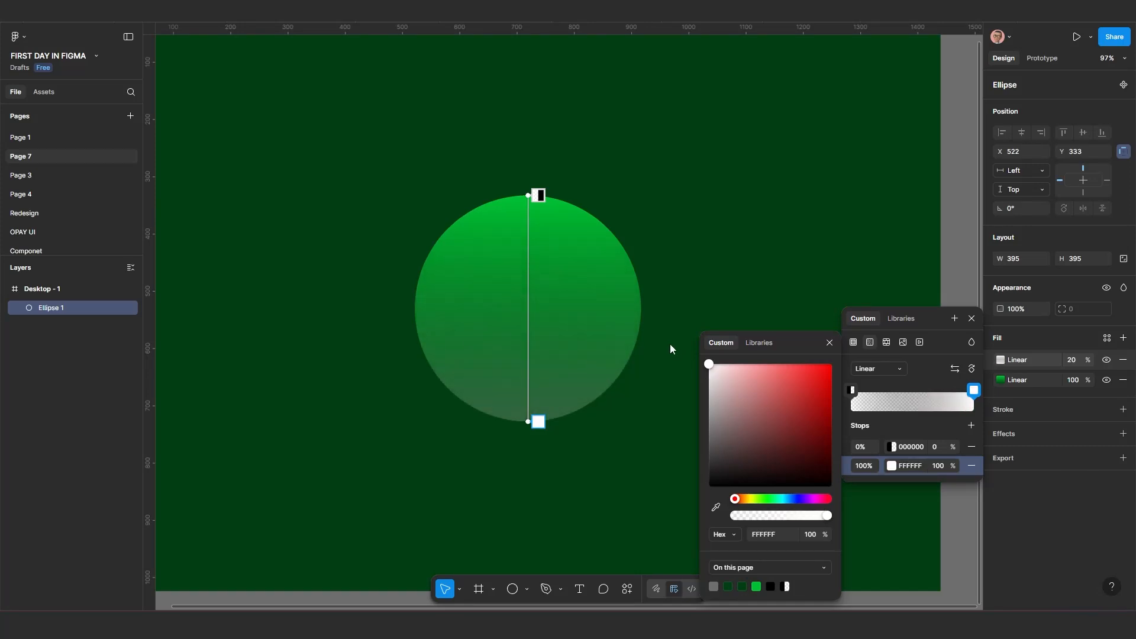
{"action": "left_click", "coordinate": [892, 448]}
{"action": "left_click_drag", "start_coordinate": [744, 389], "coordinate": [644, 335]}
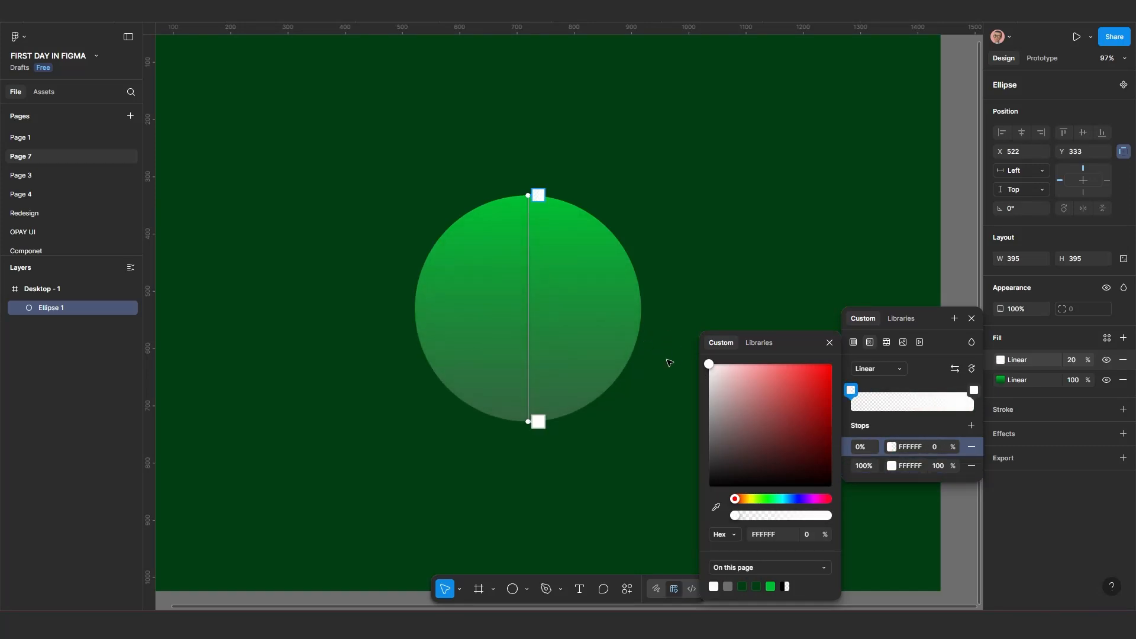
Change the white gradient to Radial, flip its stops, and extend its radius beyond the circle's lower edge.
{"action": "left_click", "coordinate": [881, 370]}
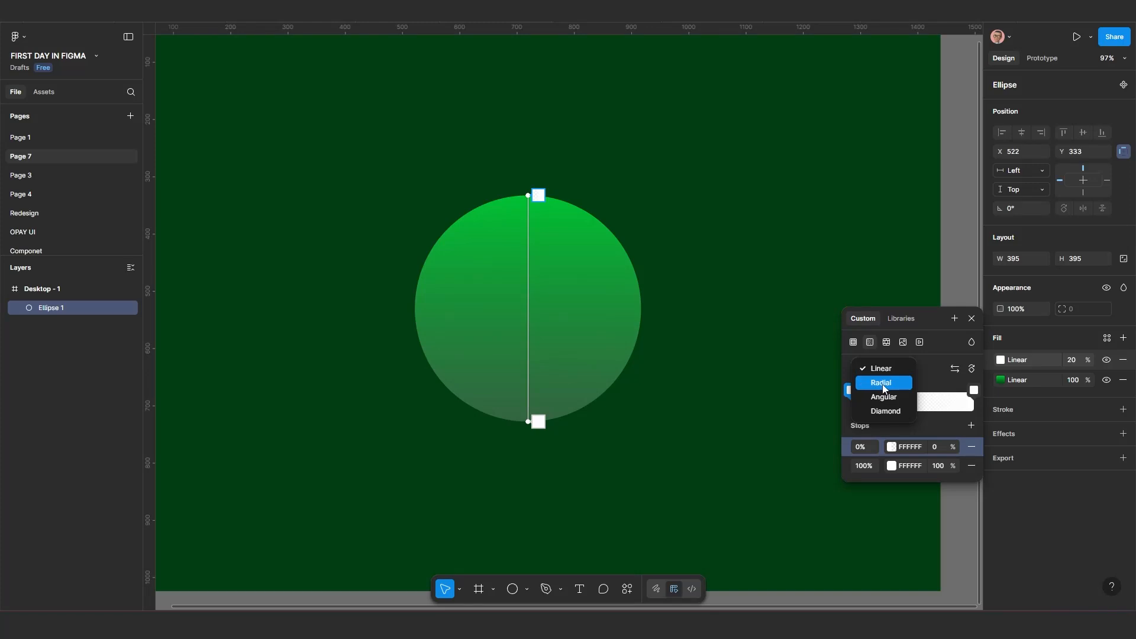
{"action": "left_click", "coordinate": [882, 384]}
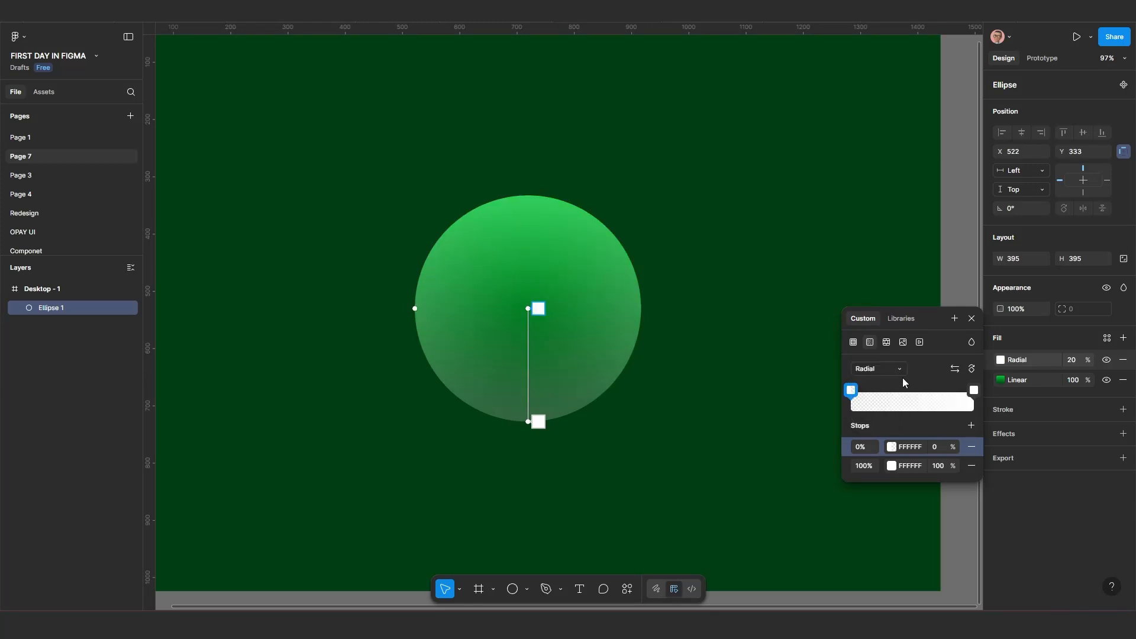
{"action": "left_click", "coordinate": [954, 369]}
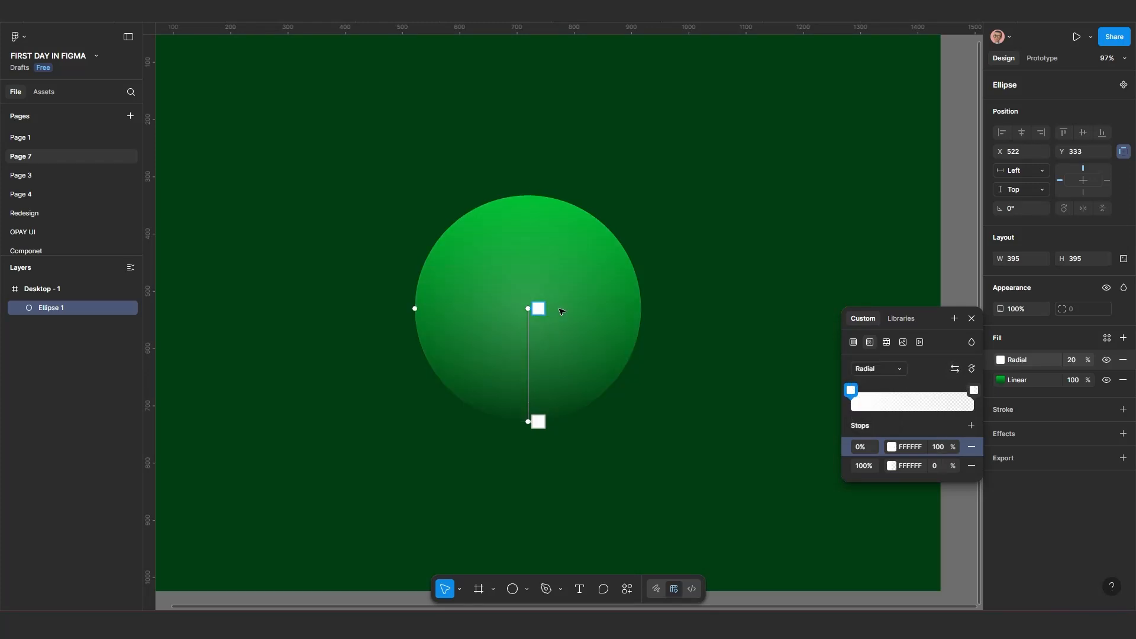
{"action": "left_click_drag", "start_coordinate": [527, 421], "coordinate": [528, 466]}
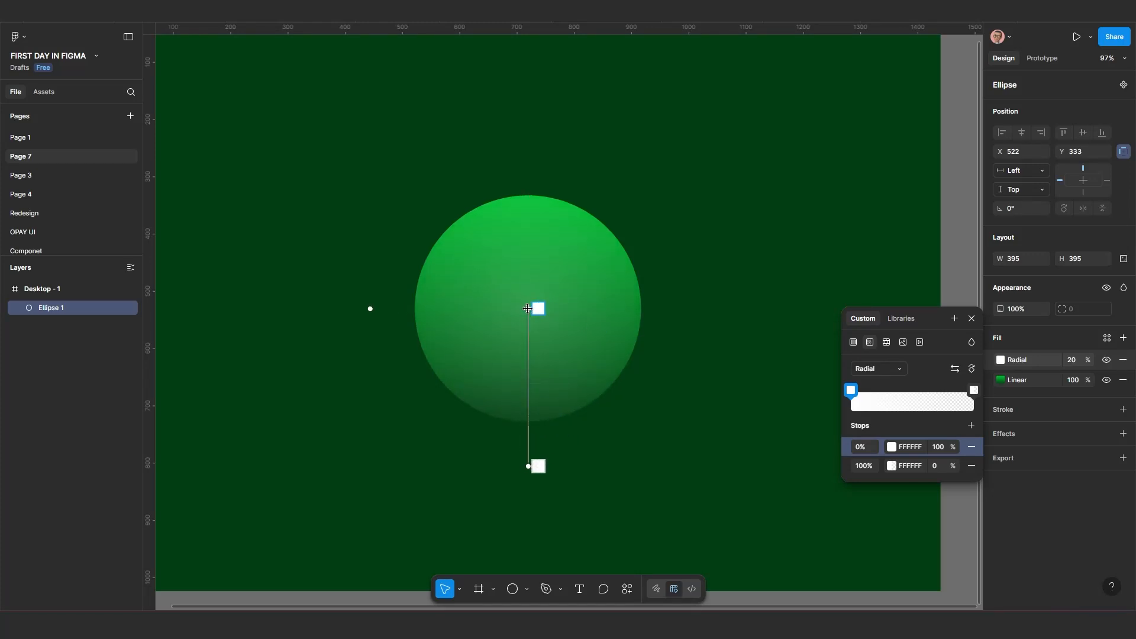
{"action": "left_click_drag", "start_coordinate": [538, 308], "coordinate": [528, 304]}
Try the radial fill at 50% opacity and settle on 30%.
{"action": "left_click", "coordinate": [1073, 360]}
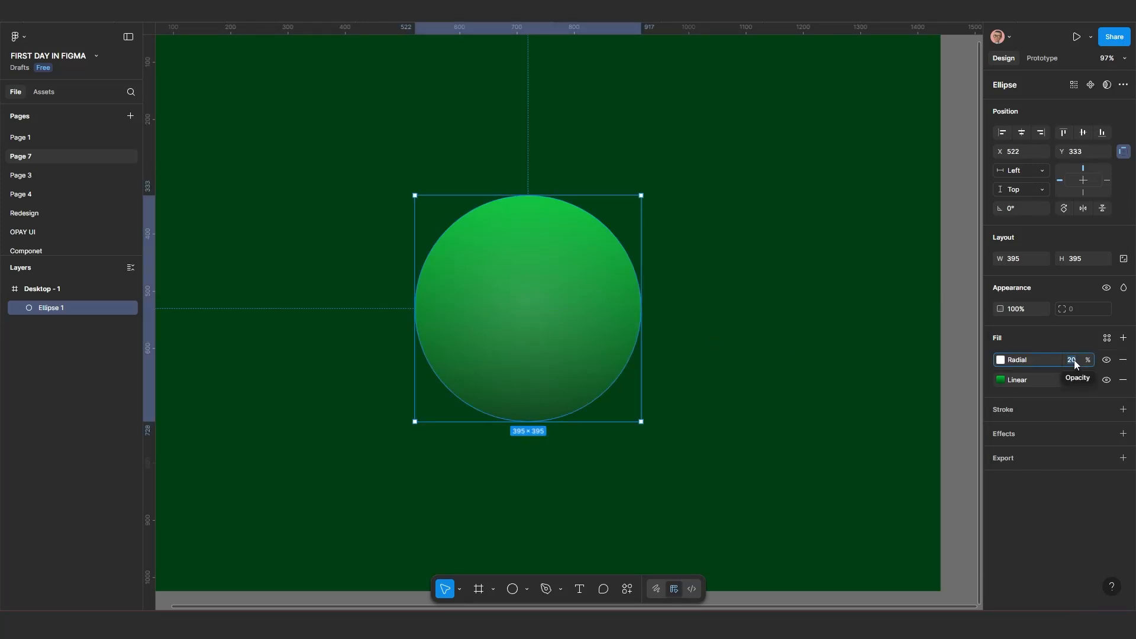
{"action": "key", "text": "Return"}
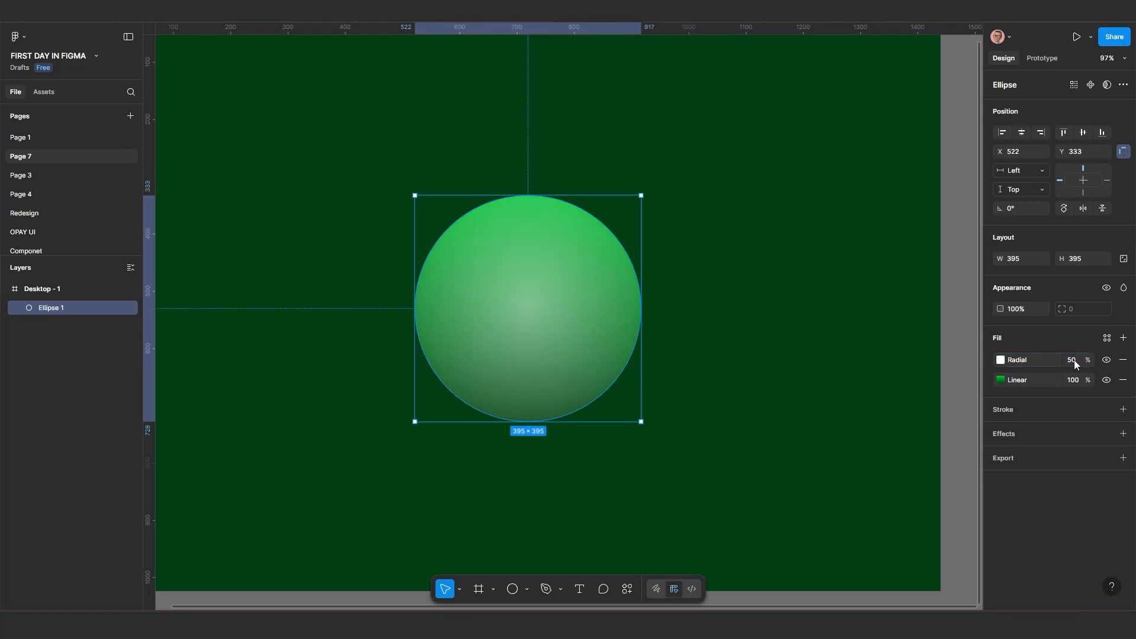
{"action": "left_click", "coordinate": [1073, 360]}
{"action": "type", "text": "30"}
{"action": "key", "text": "Return"}
Duplicate the shaded sphere onto the empty canvas to the right of the Desktop frame.
{"action": "scroll", "coordinate": [570, 346], "scroll_direction": "down", "scroll_amount": 3}
{"action": "scroll", "coordinate": [569, 346], "scroll_direction": "right", "scroll_amount": 3}
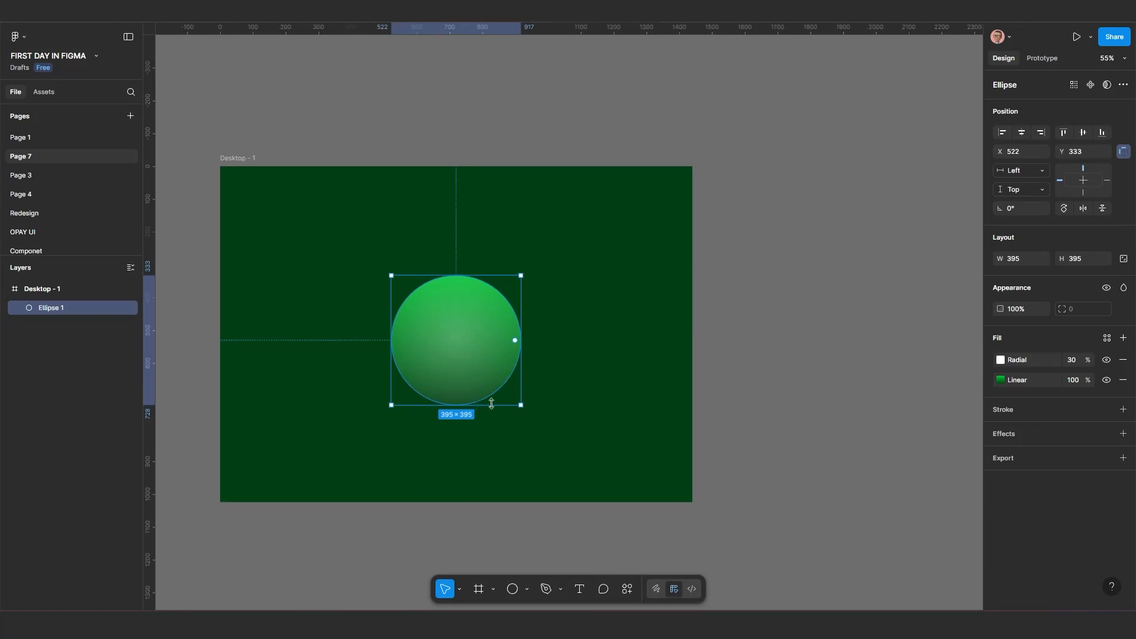
{"action": "left_click", "coordinate": [693, 373]}
{"action": "left_click", "coordinate": [462, 349]}
{"action": "left_click_drag", "start_coordinate": [459, 346], "coordinate": [863, 294]}
{"action": "left_click_drag", "start_coordinate": [843, 380], "coordinate": [768, 388]}
Draw a flat ellipse about 475 × 47 directly beneath the copied sphere and fill it with black 000000.
{"action": "scroll", "coordinate": [761, 395], "scroll_direction": "up", "scroll_amount": 1}
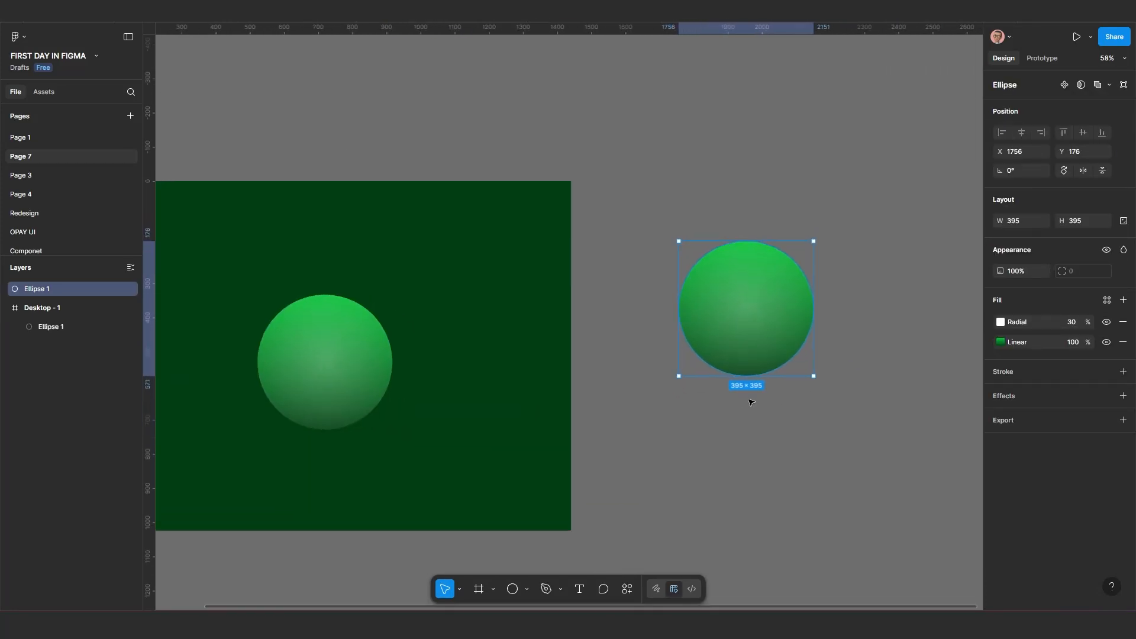
{"action": "left_click", "coordinate": [512, 588]}
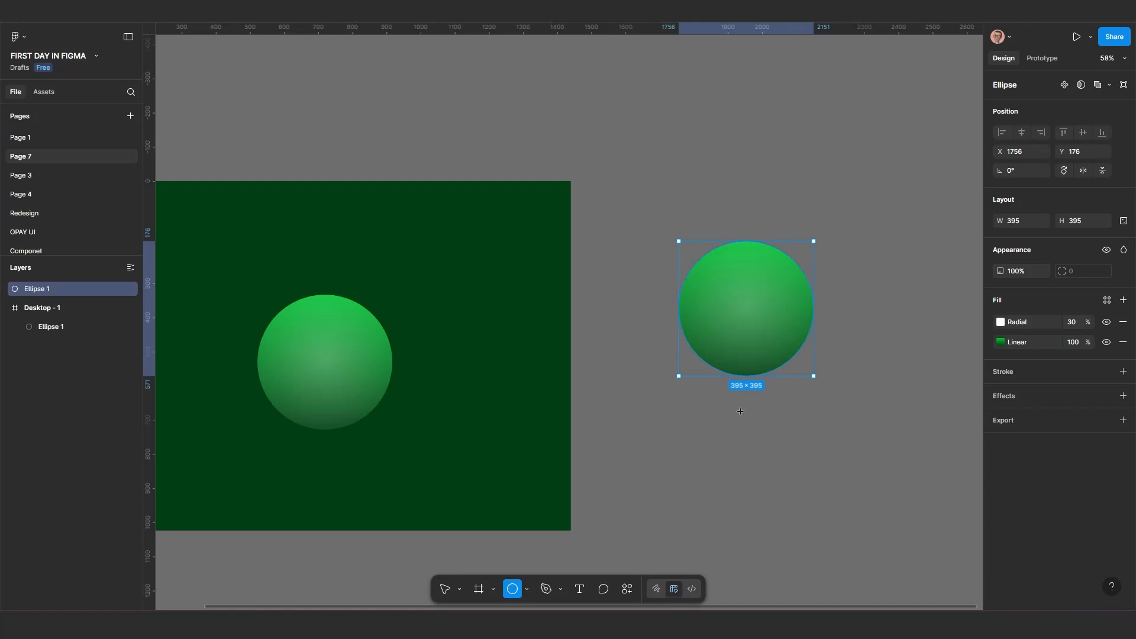
{"action": "mouse_move", "coordinate": [714, 394]}
{"action": "left_mouse_down"}
{"action": "mouse_move", "coordinate": [875, 410]}
{"action": "mouse_move", "coordinate": [767, 385]}
{"action": "left_mouse_up"}
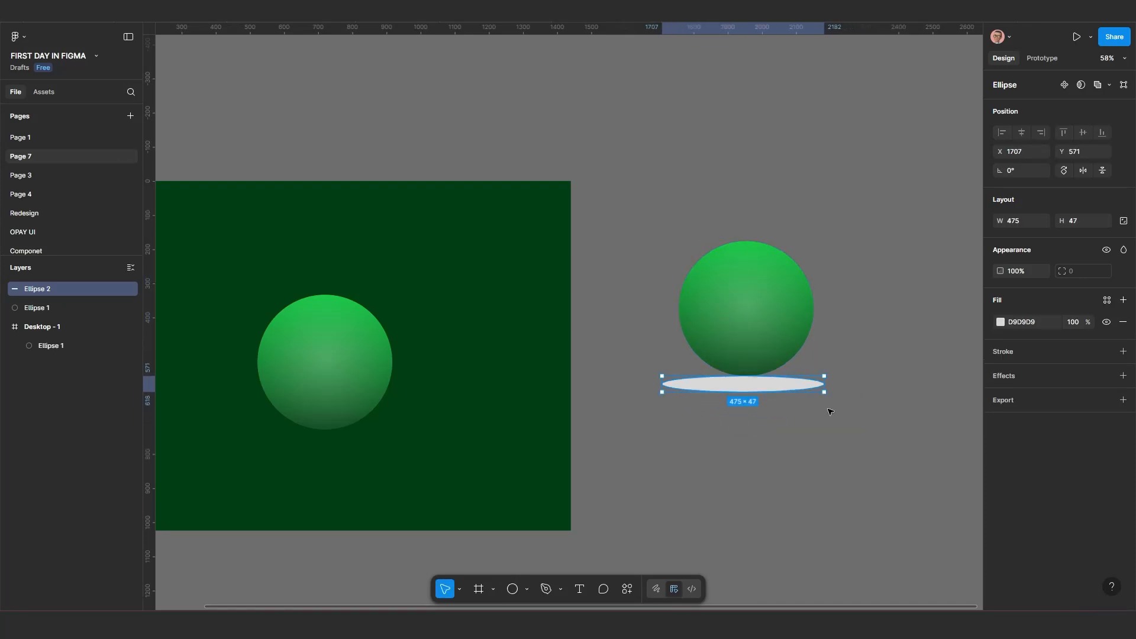
{"action": "left_click", "coordinate": [999, 323]}
{"action": "left_click_drag", "start_coordinate": [890, 456], "coordinate": [846, 502]}
{"action": "left_click", "coordinate": [764, 429]}
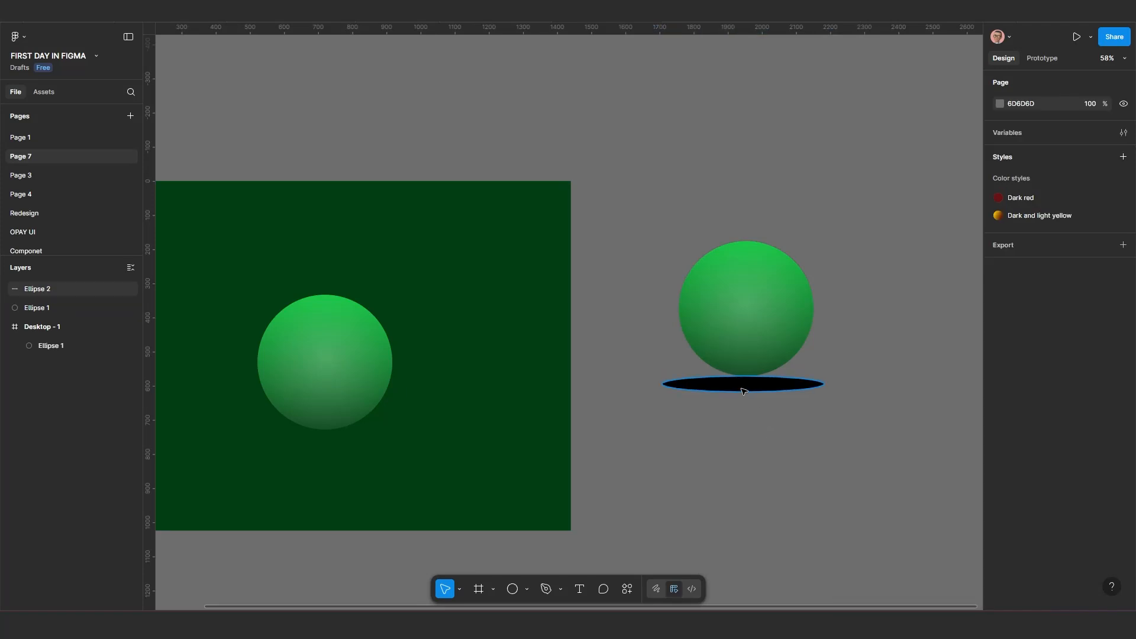
{"action": "left_click", "coordinate": [743, 389]}
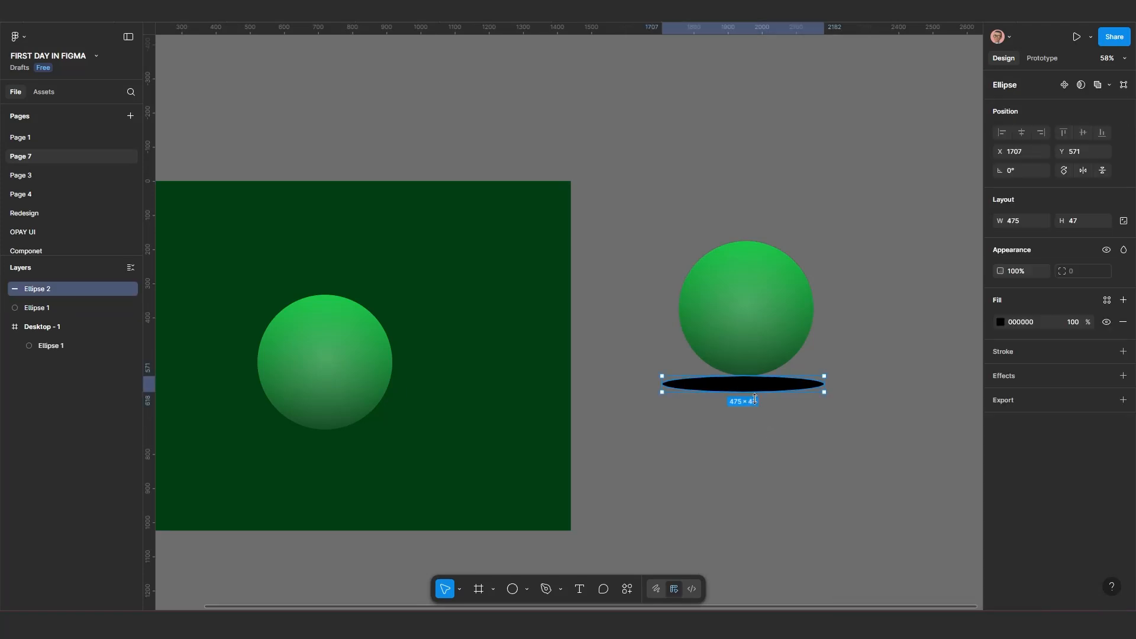
Add a uniform Layer blur of about 30.6 to the black ellipse beneath the copied sphere.
{"action": "left_click", "coordinate": [1004, 377]}
{"action": "left_click", "coordinate": [882, 400]}
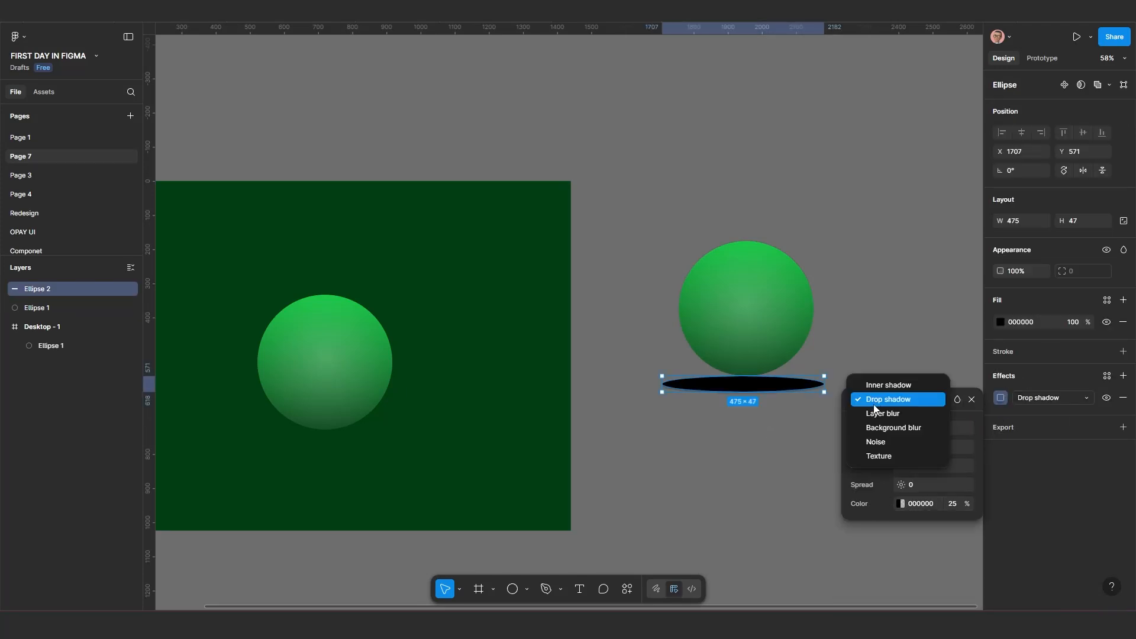
{"action": "left_click", "coordinate": [886, 416]}
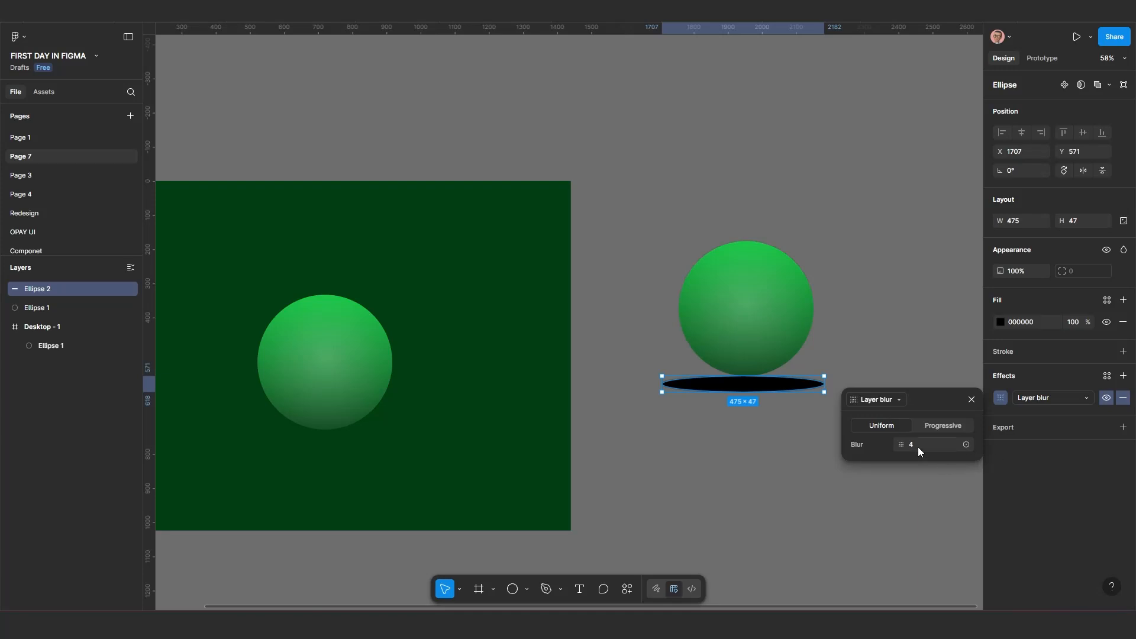
{"action": "left_click_drag", "start_coordinate": [898, 447], "coordinate": [152, 434]}
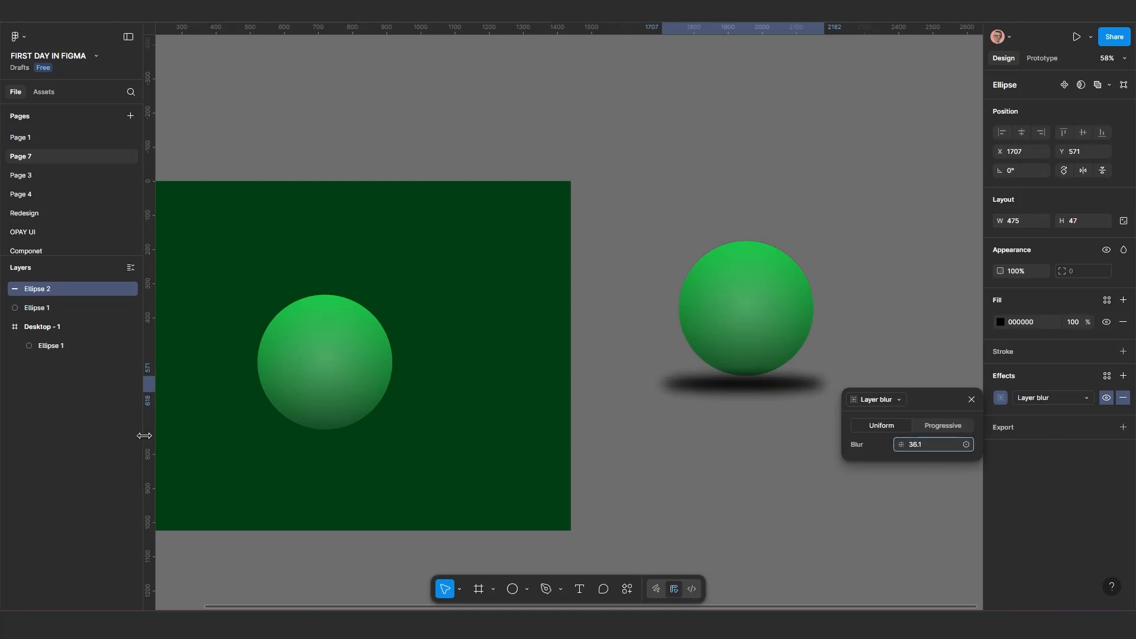
{"action": "left_click_drag", "start_coordinate": [80, 429], "coordinate": [80, 429]}
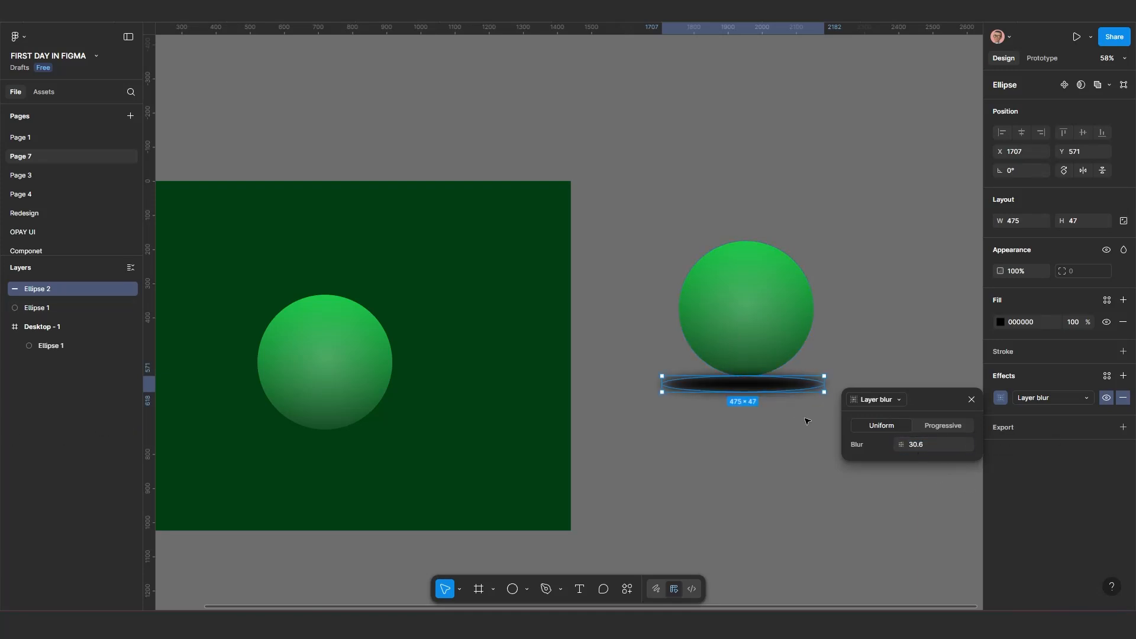
Bring the copied sphere in front of the blurred shadow ellipse.
{"action": "scroll", "coordinate": [790, 392], "scroll_direction": "up", "scroll_amount": 2}
{"action": "left_click", "coordinate": [755, 324]}
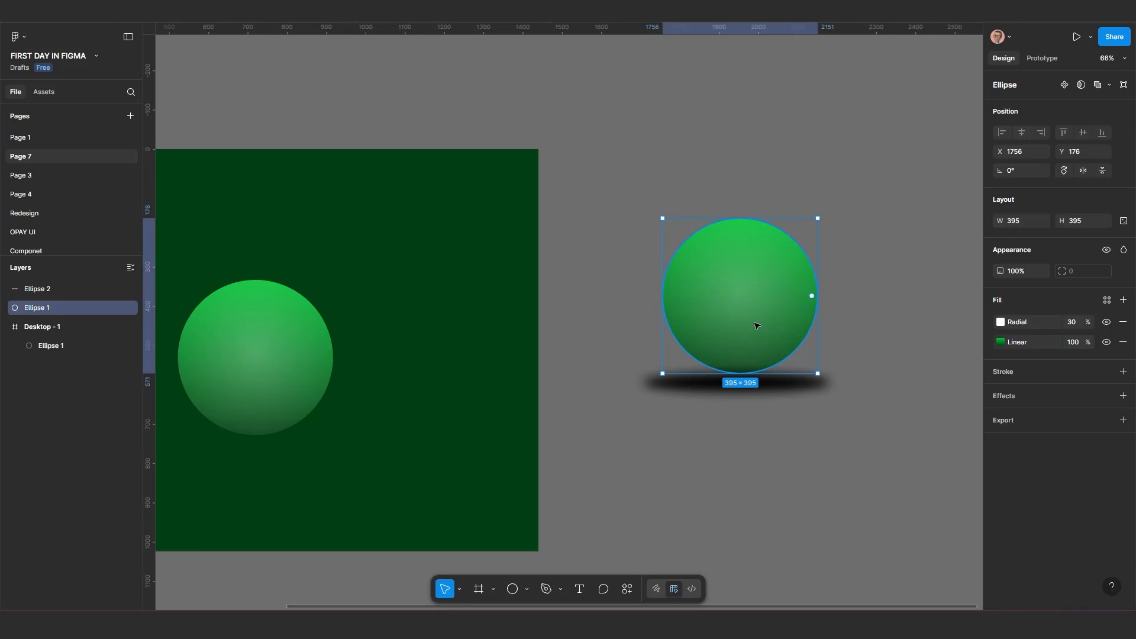
{"action": "key", "text": "ctrl+bracketright"}
{"action": "left_click", "coordinate": [774, 406]}
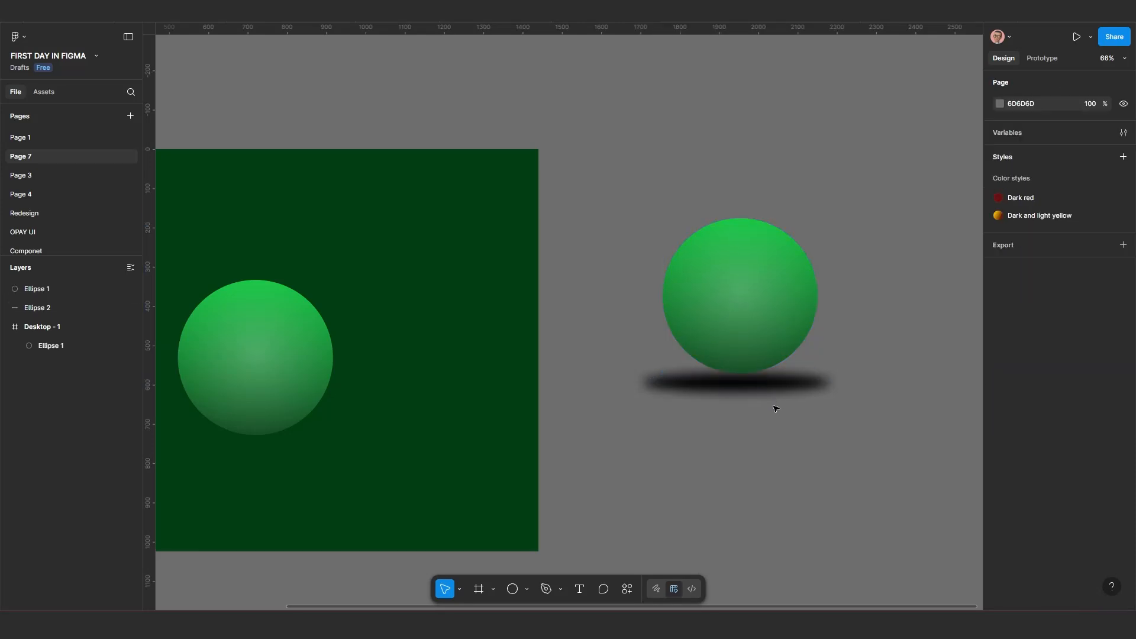
Set the shadow ellipse's black fill opacity to 50%.
{"action": "left_click", "coordinate": [769, 385]}
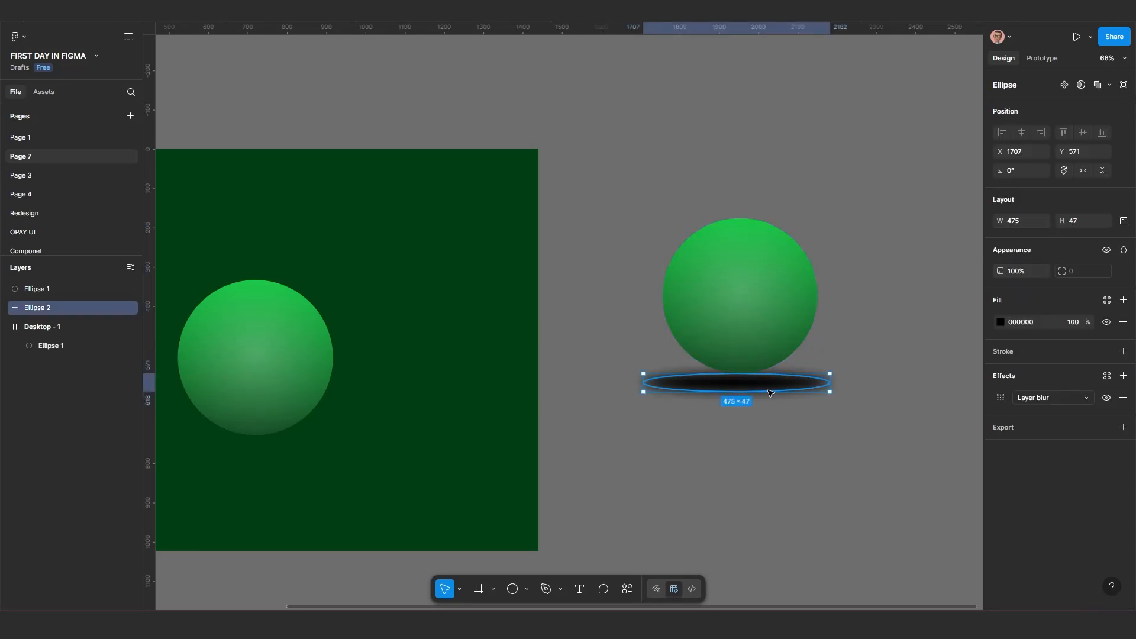
{"action": "left_click", "coordinate": [1073, 321]}
{"action": "key", "text": "Return"}
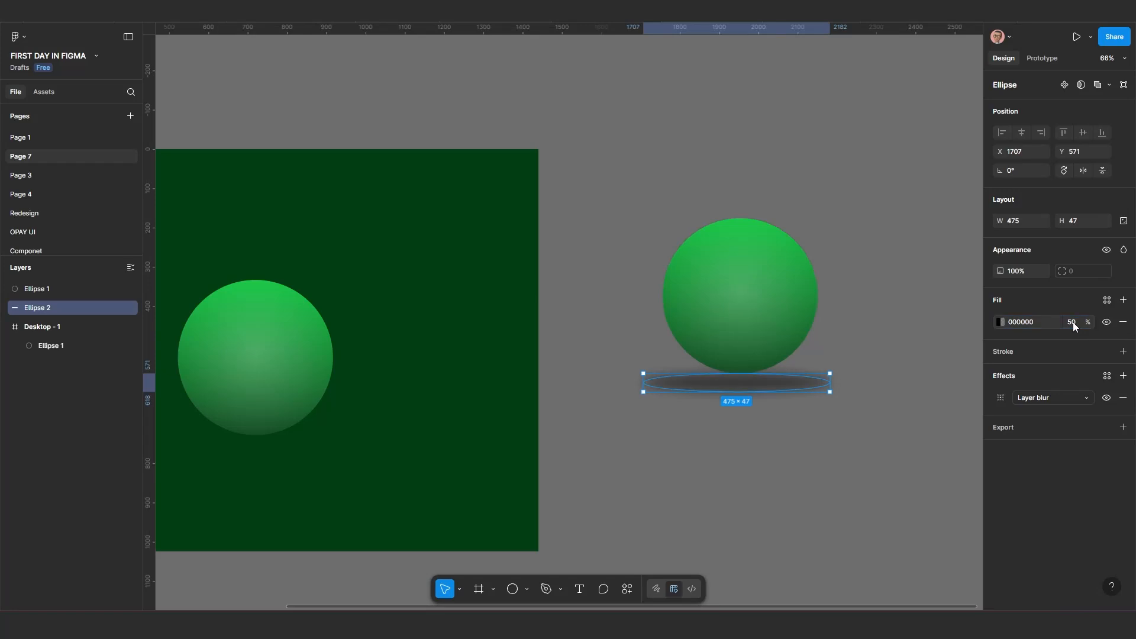
Flatten the shadow ellipse to a height of 22 and raise it to Y 576 so it tucks under the sphere.
{"action": "left_click_drag", "start_coordinate": [744, 373], "coordinate": [746, 382]}
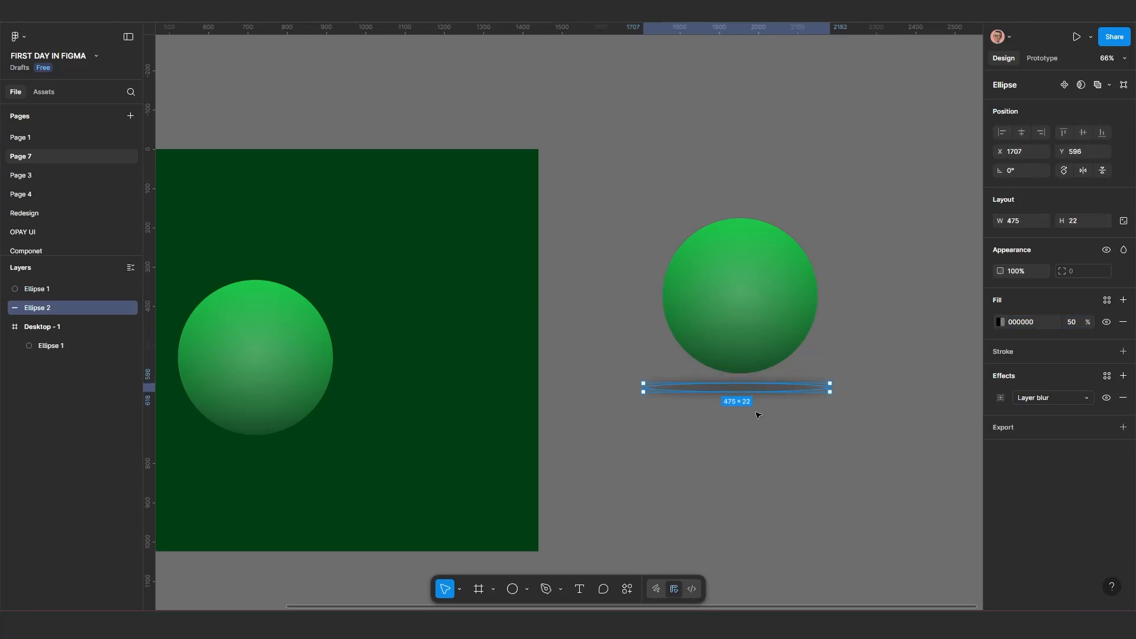
{"action": "key", "text": "shift+Up"}
{"action": "key", "text": "shift+Up"}
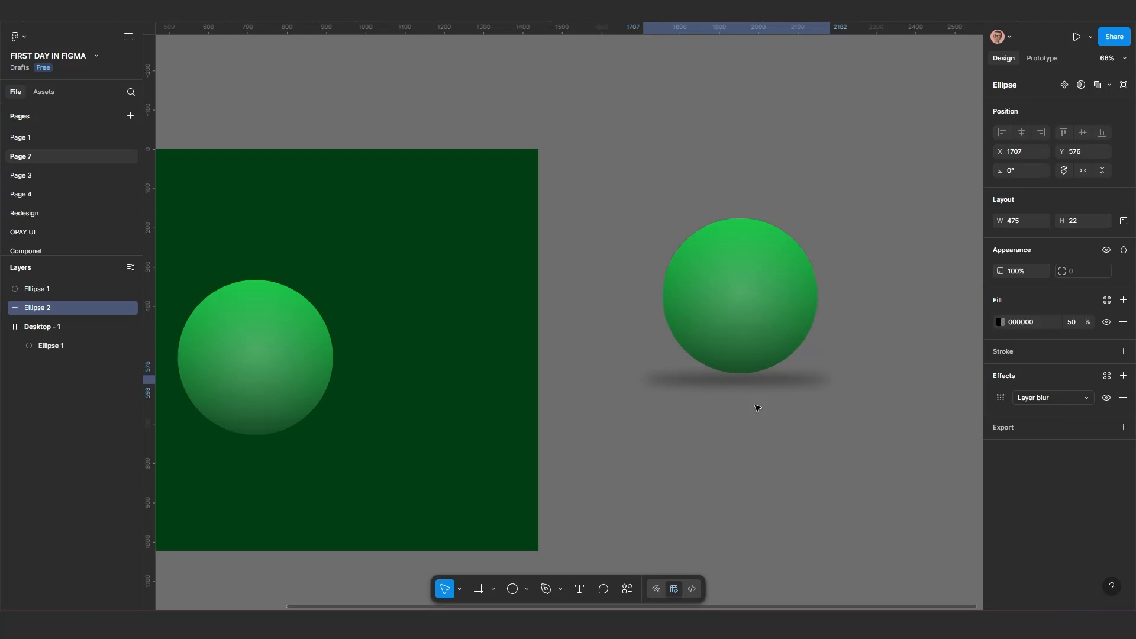
Reduce the shadow ellipse's layer blur slightly to sharpen its edges.
{"action": "left_click", "coordinate": [1000, 400]}
{"action": "left_click_drag", "start_coordinate": [898, 443], "coordinate": [817, 449]}
{"action": "left_click", "coordinate": [741, 470]}
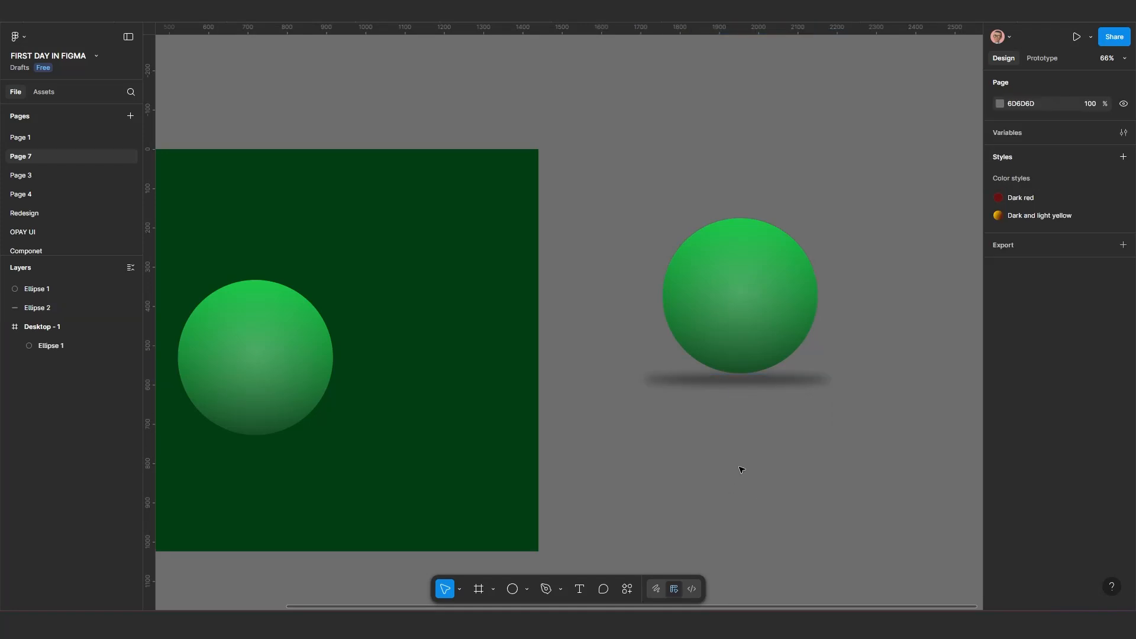
Change the page background to light grey CAC8C8.
{"action": "left_click", "coordinate": [999, 104]}
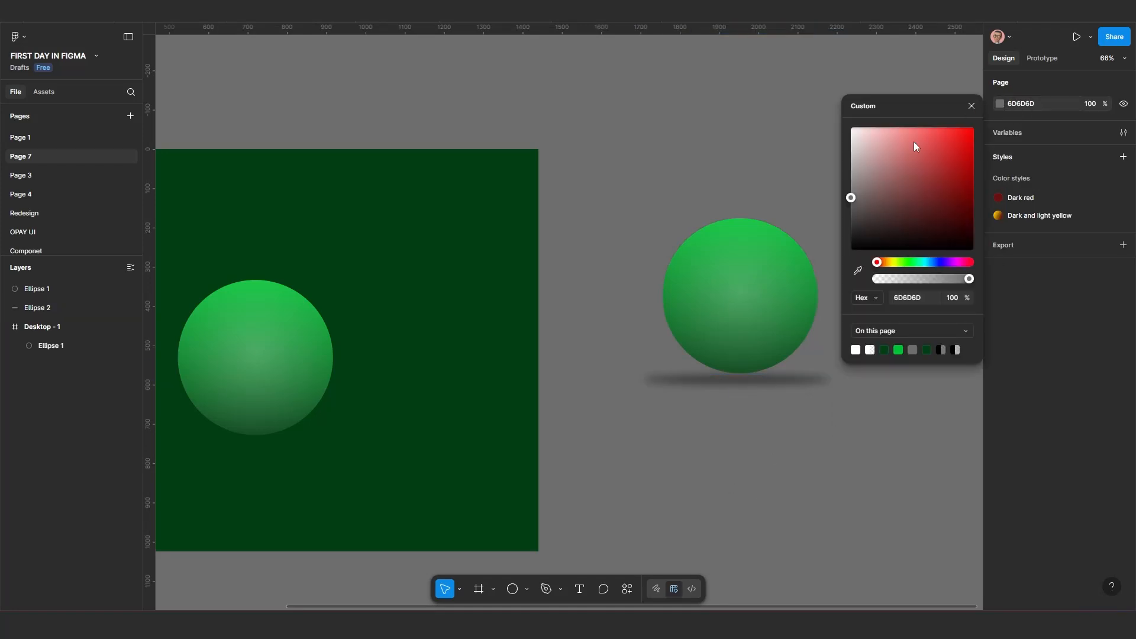
{"action": "left_click_drag", "start_coordinate": [852, 198], "coordinate": [852, 152]}
{"action": "left_click", "coordinate": [758, 453]}
{"action": "scroll", "coordinate": [818, 448], "scroll_direction": "down", "scroll_amount": 5}
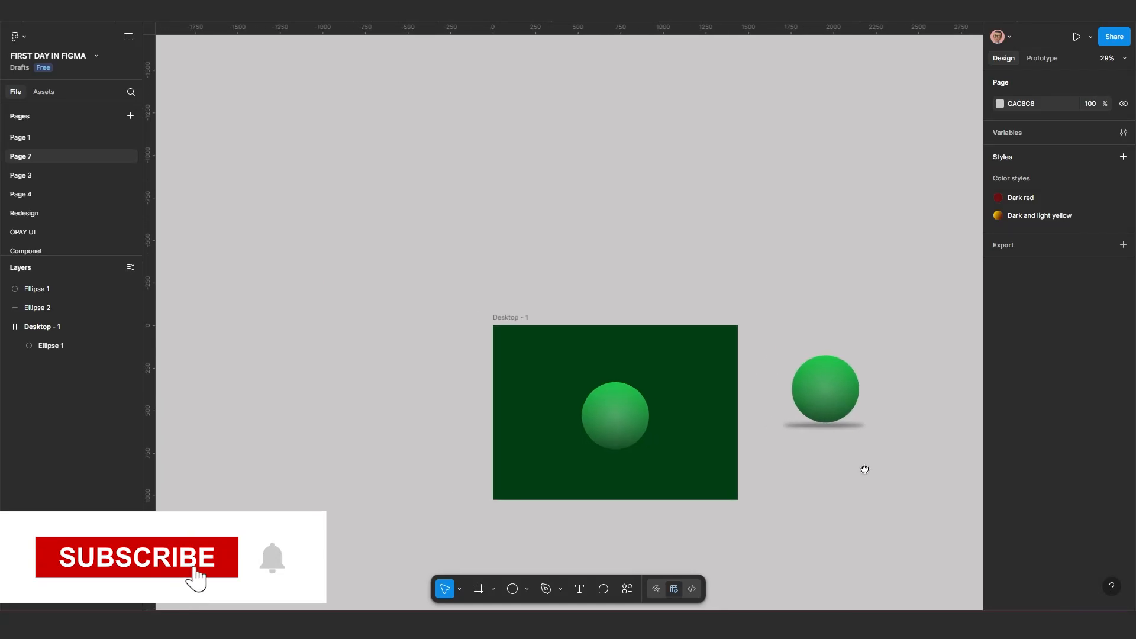
Group the copied sphere with its shadow ellipse.
{"action": "scroll", "coordinate": [856, 462], "scroll_direction": "right", "scroll_amount": 2}
{"action": "scroll", "coordinate": [791, 472], "scroll_direction": "up", "scroll_amount": 2}
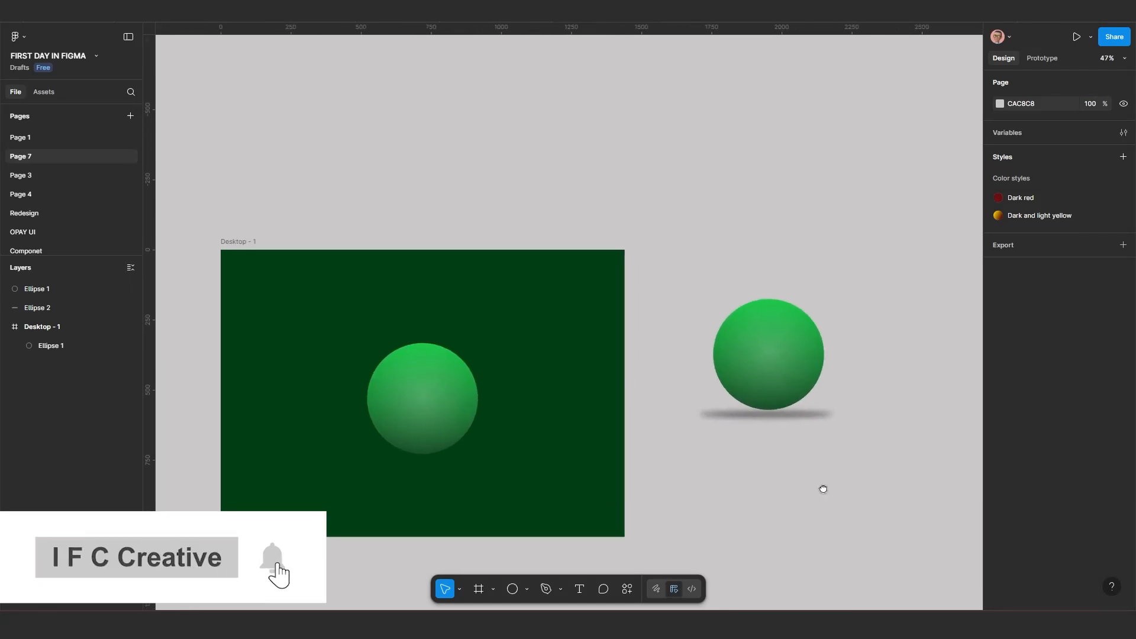
{"action": "left_click", "coordinate": [783, 371]}
{"action": "left_click", "coordinate": [872, 300]}
{"action": "left_click_drag", "start_coordinate": [898, 262], "coordinate": [726, 464]}
{"action": "key", "text": "ctrl+g"}
{"action": "left_click", "coordinate": [798, 499]}
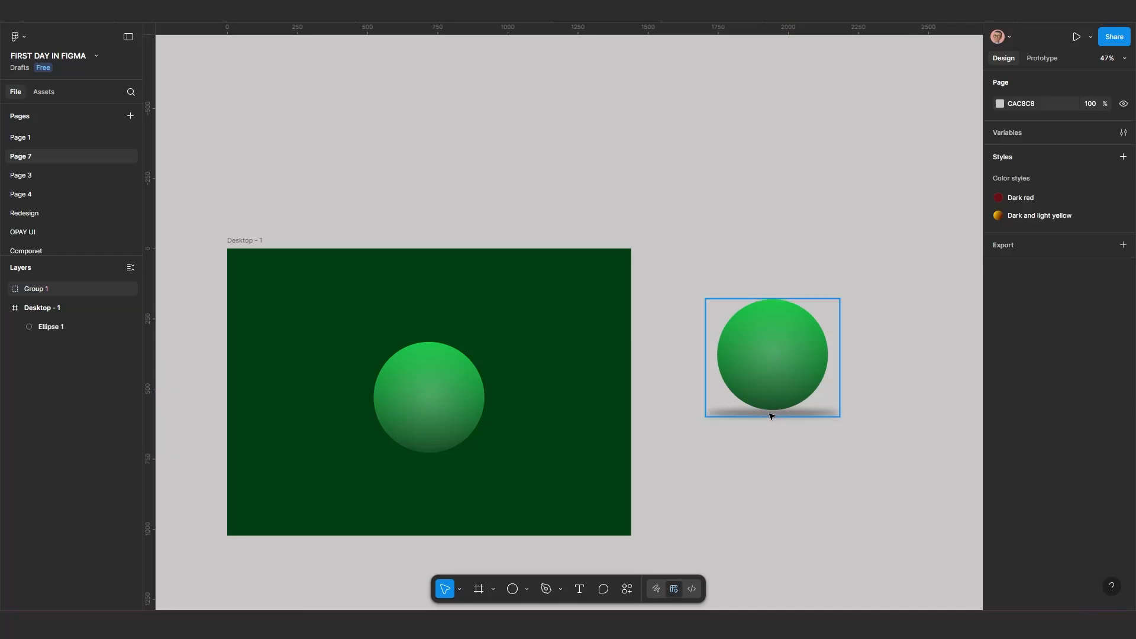
Move the sphere-and-shadow group up, clear of the Desktop frame, to about X 1599, Y -530.
{"action": "left_click_drag", "start_coordinate": [771, 413], "coordinate": [741, 214]}
{"action": "scroll", "coordinate": [769, 355], "scroll_direction": "down", "scroll_amount": 3}
{"action": "scroll", "coordinate": [629, 355], "scroll_direction": "up", "scroll_amount": 5}
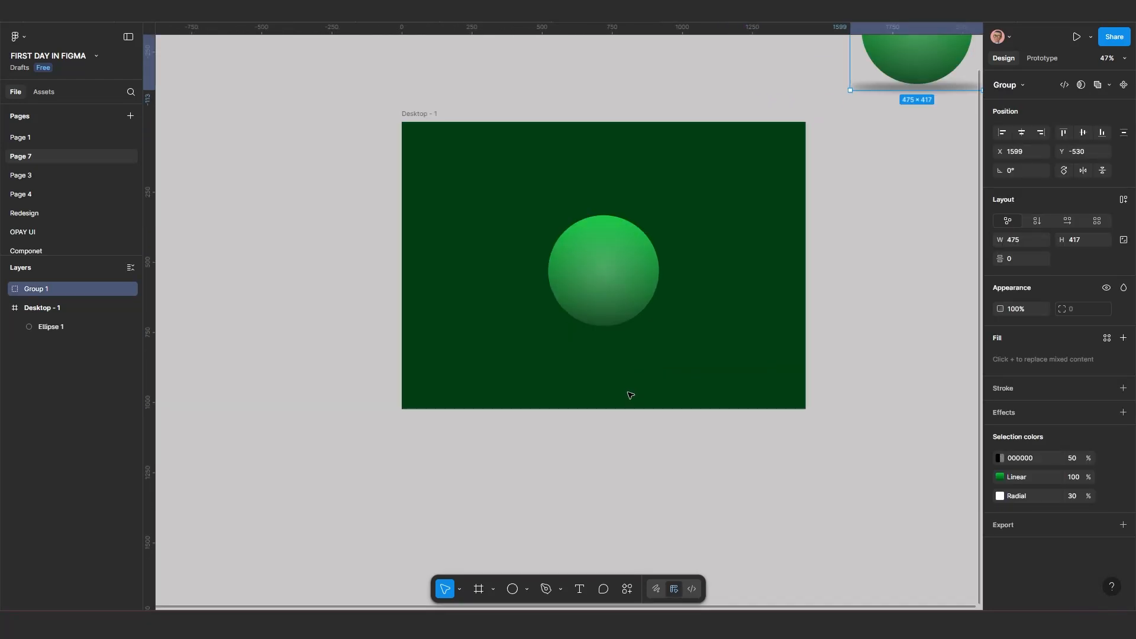
Duplicate the frame's central sphere four times, placing one copy near each corner of Desktop - 1.
{"action": "left_click", "coordinate": [585, 346]}
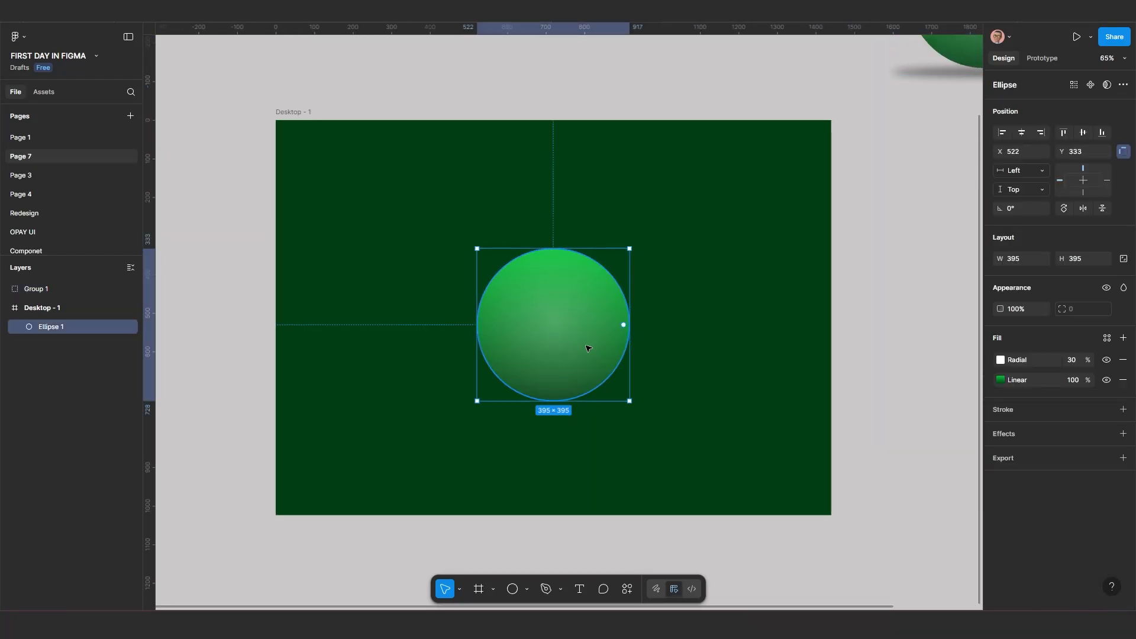
{"action": "scroll", "coordinate": [603, 350], "scroll_direction": "up", "scroll_amount": 3}
{"action": "scroll", "coordinate": [543, 360], "scroll_direction": "down", "scroll_amount": 3}
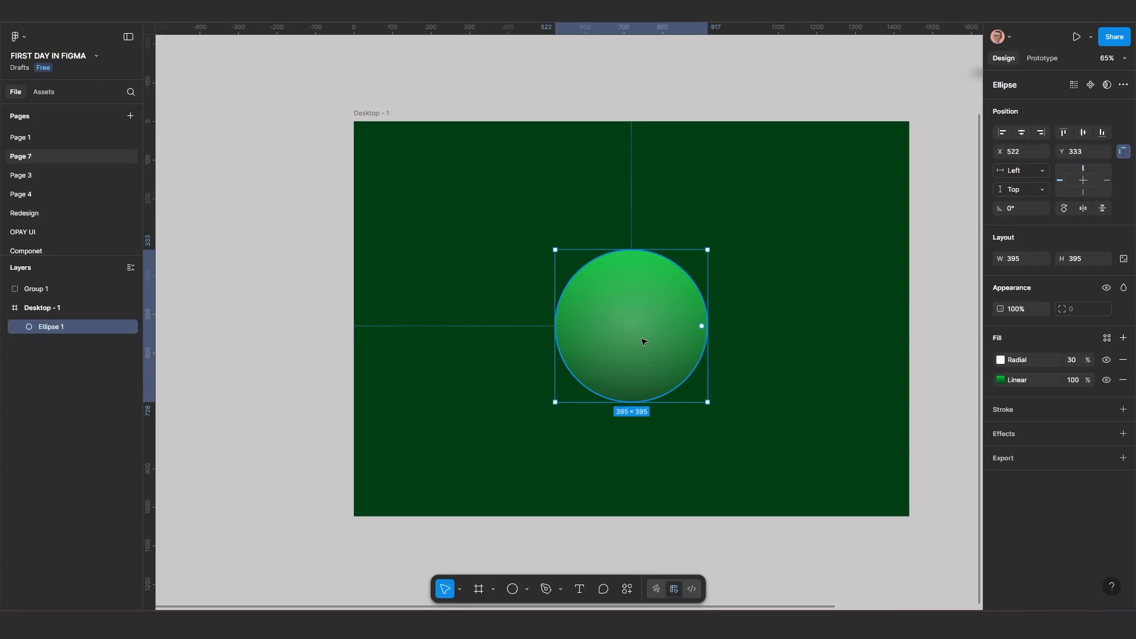
{"action": "left_click_drag", "start_coordinate": [640, 346], "coordinate": [442, 217]}
{"action": "left_click_drag", "start_coordinate": [657, 327], "coordinate": [468, 434]}
{"action": "left_click", "coordinate": [686, 352]}
{"action": "left_click_drag", "start_coordinate": [650, 351], "coordinate": [802, 220]}
{"action": "scroll", "coordinate": [813, 337], "scroll_direction": "down", "scroll_amount": 5}
{"action": "scroll", "coordinate": [770, 343], "scroll_direction": "right", "scroll_amount": 3}
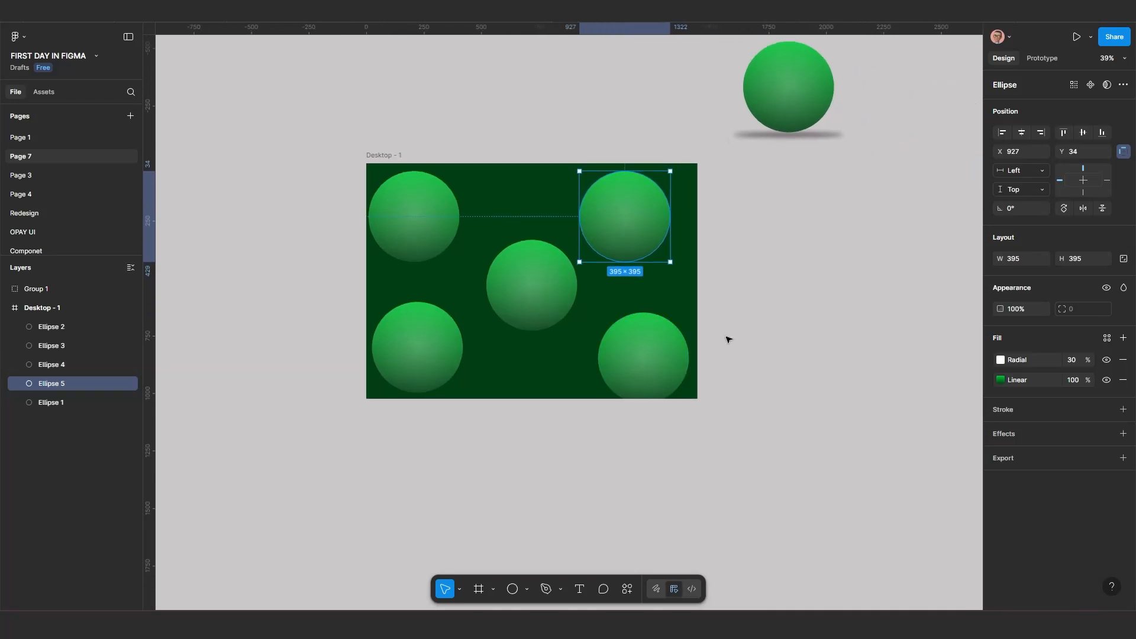
Move the shadowed sphere group to about X 1385, Y -592, and duplicate the Desktop - 1 frame beside the original.
{"action": "left_click", "coordinate": [754, 85]}
{"action": "left_click_drag", "start_coordinate": [754, 84], "coordinate": [706, 71]}
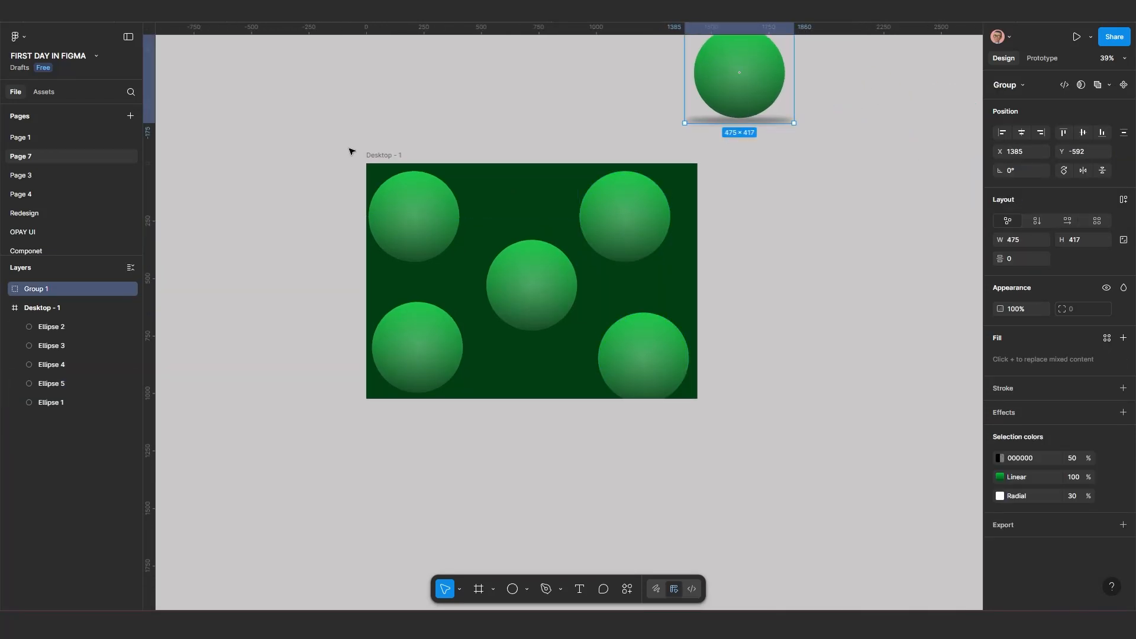
{"action": "left_click", "coordinate": [374, 157]}
{"action": "key", "text": "ctrl+d"}
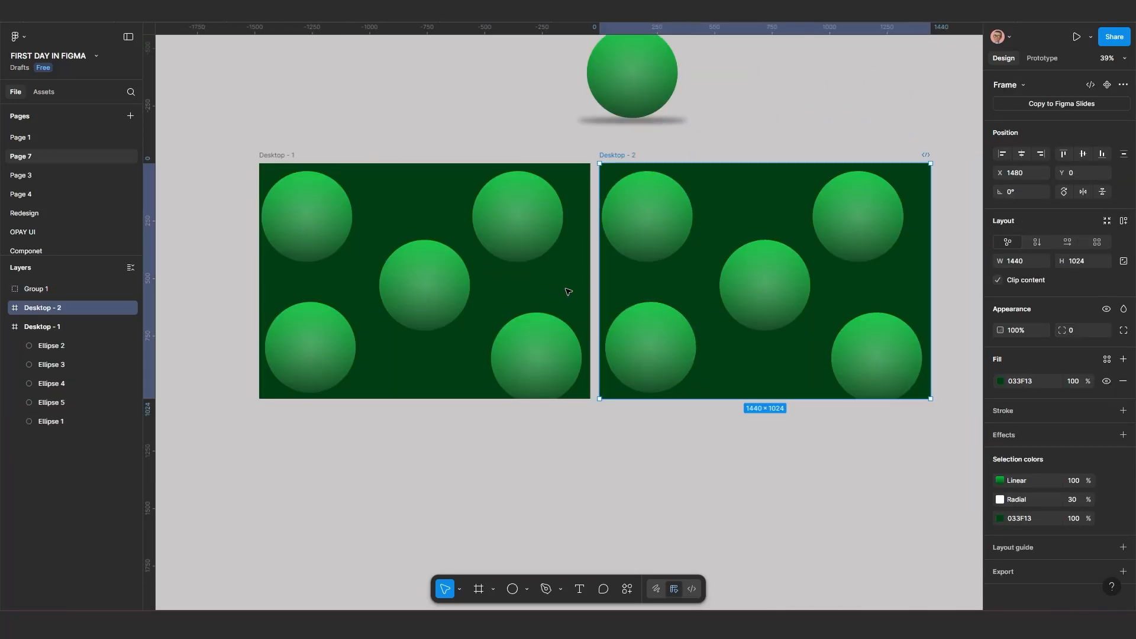
Rearrange the five spheres in Desktop - 2 into a scattered layout different from Desktop - 1, keeping one near the centre.
{"action": "scroll", "coordinate": [568, 292], "scroll_direction": "down", "scroll_amount": 2}
{"action": "left_click_drag", "start_coordinate": [664, 299], "coordinate": [654, 363]}
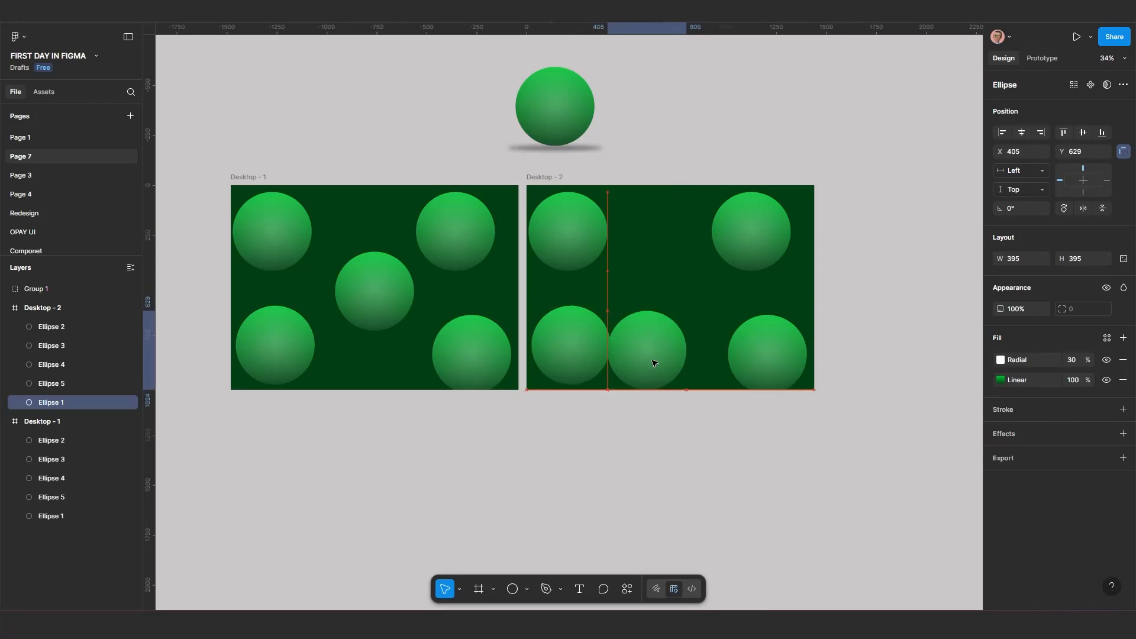
{"action": "left_click_drag", "start_coordinate": [569, 346], "coordinate": [657, 287]}
{"action": "left_click_drag", "start_coordinate": [555, 236], "coordinate": [590, 298]}
{"action": "left_click_drag", "start_coordinate": [740, 236], "coordinate": [600, 217]}
{"action": "left_click_drag", "start_coordinate": [769, 349], "coordinate": [772, 234]}
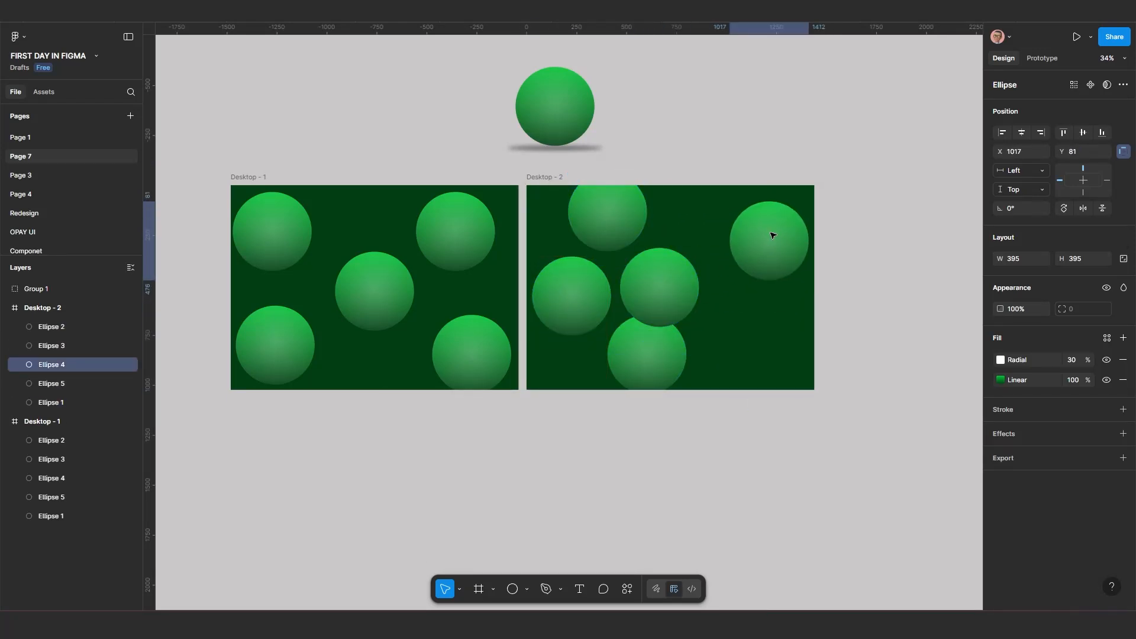
{"action": "left_click_drag", "start_coordinate": [662, 295], "coordinate": [743, 332]}
{"action": "left_click_drag", "start_coordinate": [645, 355], "coordinate": [673, 288]}
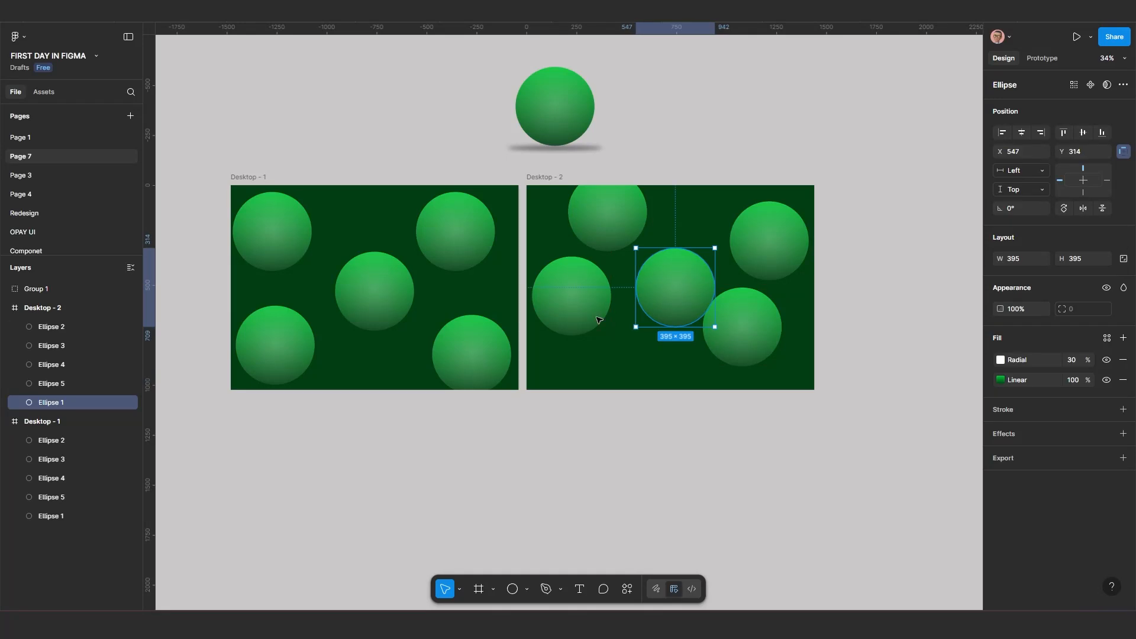
{"action": "left_click_drag", "start_coordinate": [597, 319], "coordinate": [596, 350]}
{"action": "left_click_drag", "start_coordinate": [611, 218], "coordinate": [594, 221]}
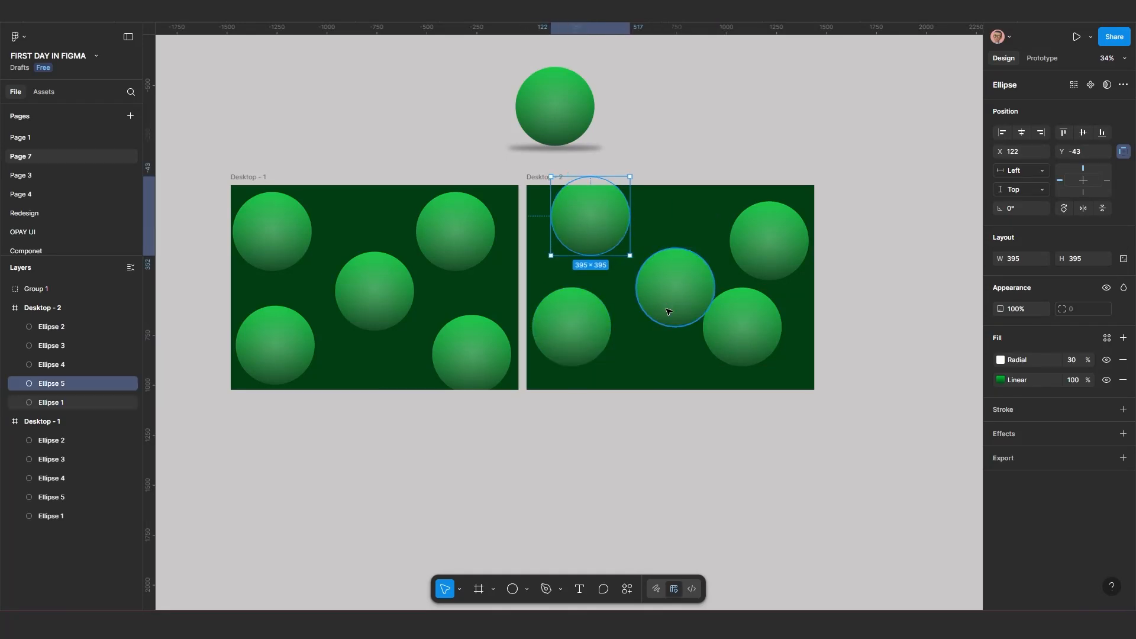
{"action": "left_click_drag", "start_coordinate": [739, 329], "coordinate": [751, 355]}
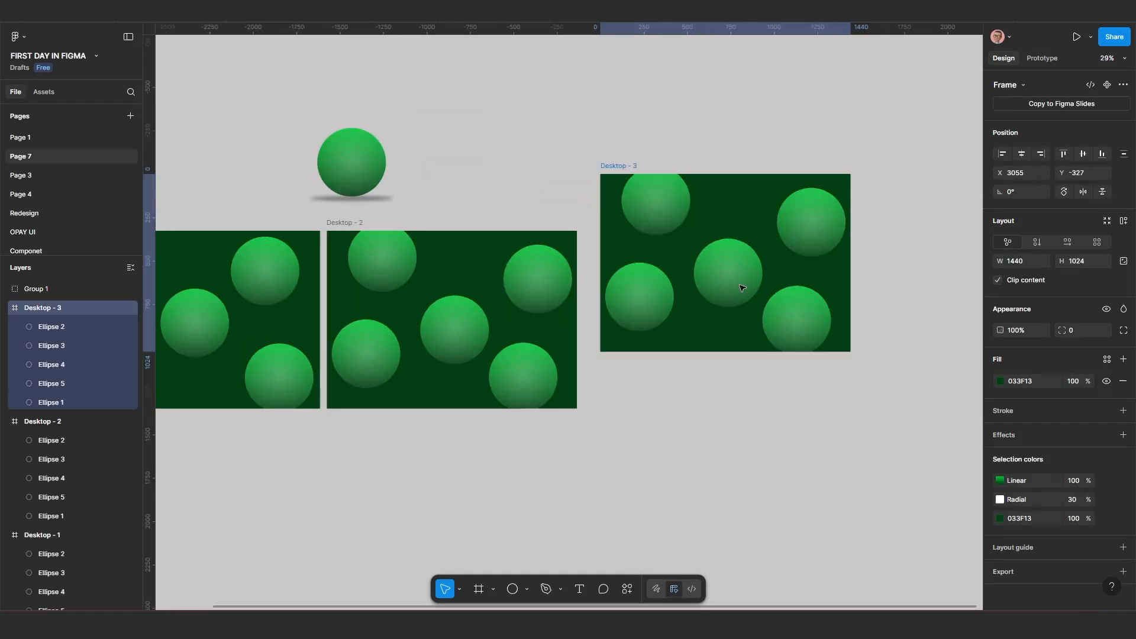
Extend the row with a third and fourth copy of the frame, giving each a different arrangement of the five spheres.
{"action": "left_click_drag", "start_coordinate": [715, 328], "coordinate": [798, 290]}
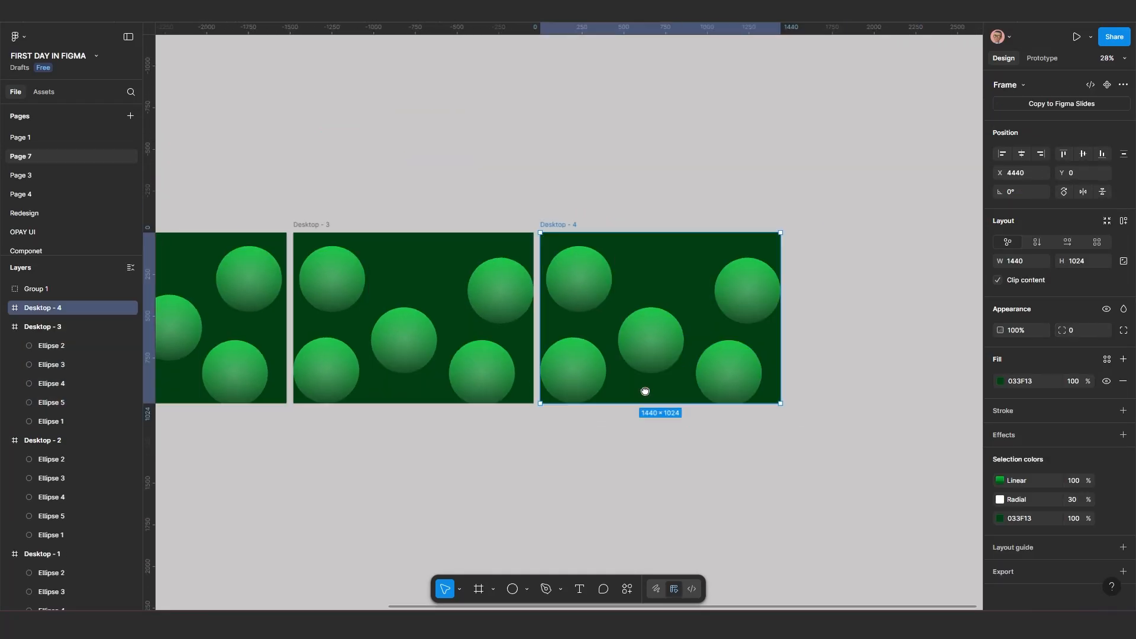
{"action": "scroll", "coordinate": [644, 391], "scroll_direction": "right", "scroll_amount": 3}
{"action": "left_click_drag", "start_coordinate": [611, 278], "coordinate": [516, 244]}
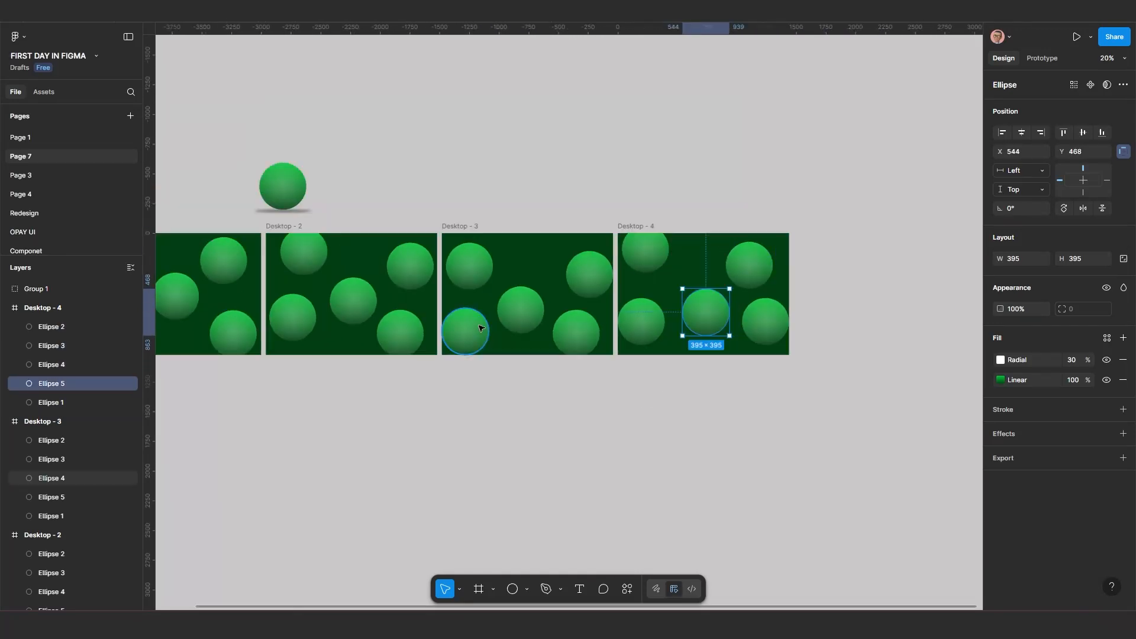
Create a prototype connection from Desktop - 1 to Desktop - 2.
{"action": "scroll", "coordinate": [481, 329], "scroll_direction": "left", "scroll_amount": 2}
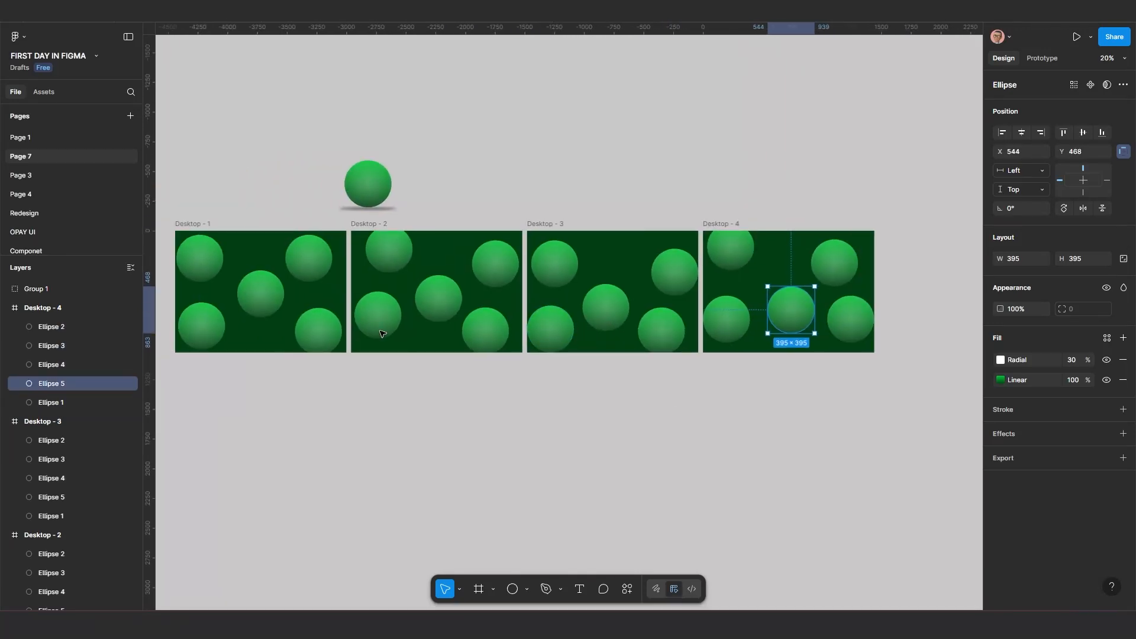
{"action": "scroll", "coordinate": [350, 330], "scroll_direction": "up", "scroll_amount": 1}
{"action": "scroll", "coordinate": [290, 228], "scroll_direction": "left", "scroll_amount": 2}
{"action": "left_click", "coordinate": [303, 216]}
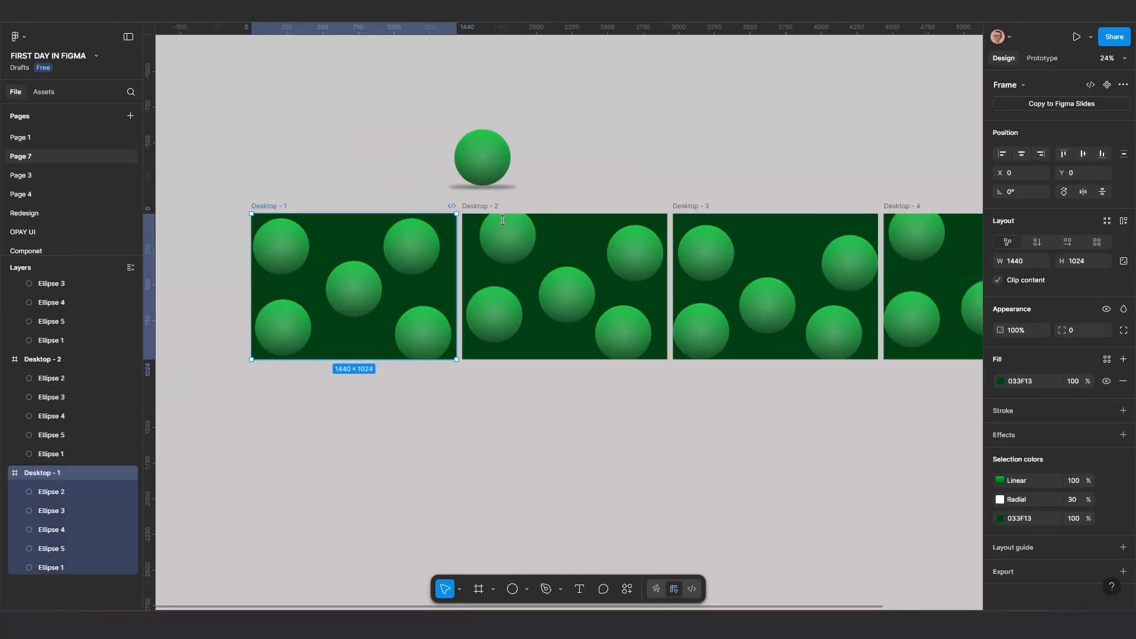
{"action": "left_click", "coordinate": [1042, 60]}
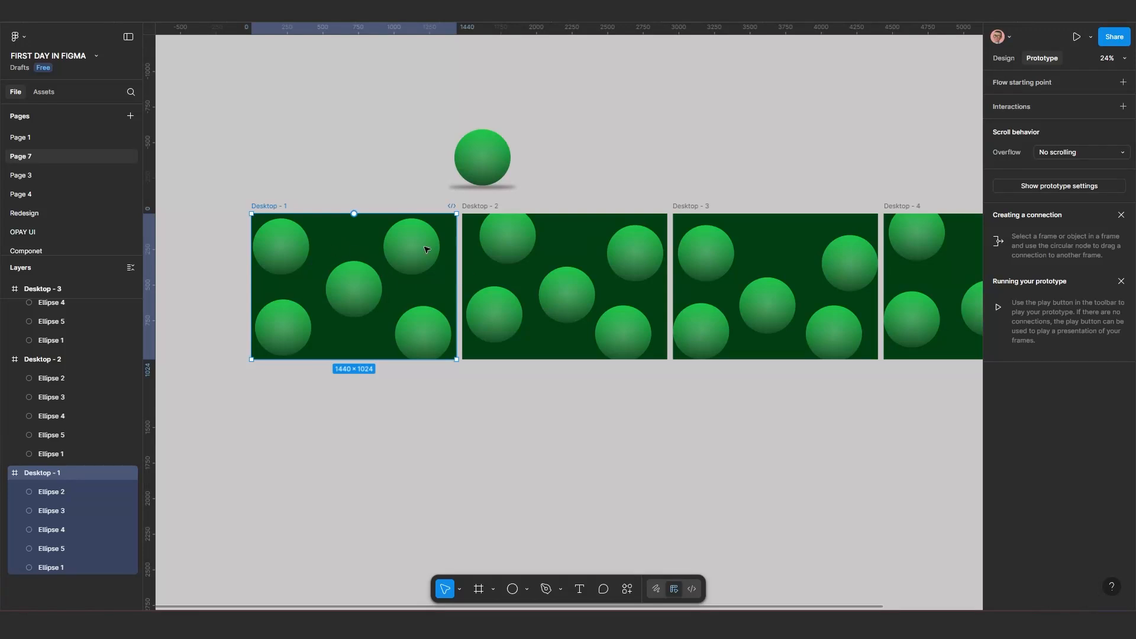
{"action": "left_click_drag", "start_coordinate": [456, 287], "coordinate": [536, 294]}
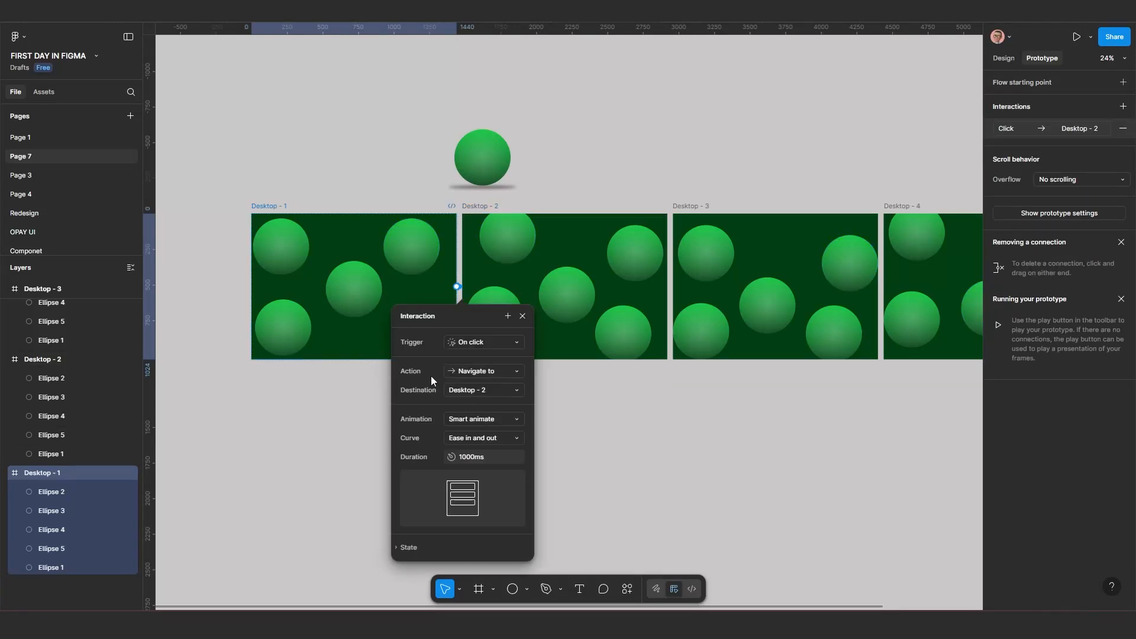
{"action": "left_click", "coordinate": [290, 195]}
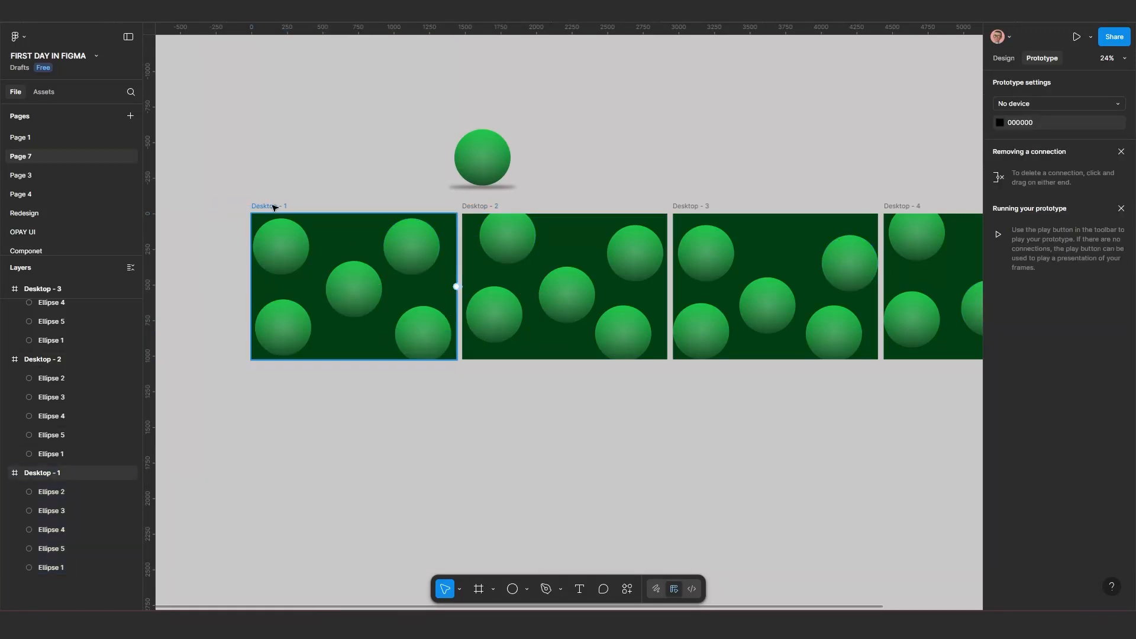
Move Desktop - 1 away from Desktop - 2 and set the trigger of their connection to After delay.
{"action": "left_click_drag", "start_coordinate": [271, 207], "coordinate": [214, 211]}
{"action": "left_click", "coordinate": [429, 289]}
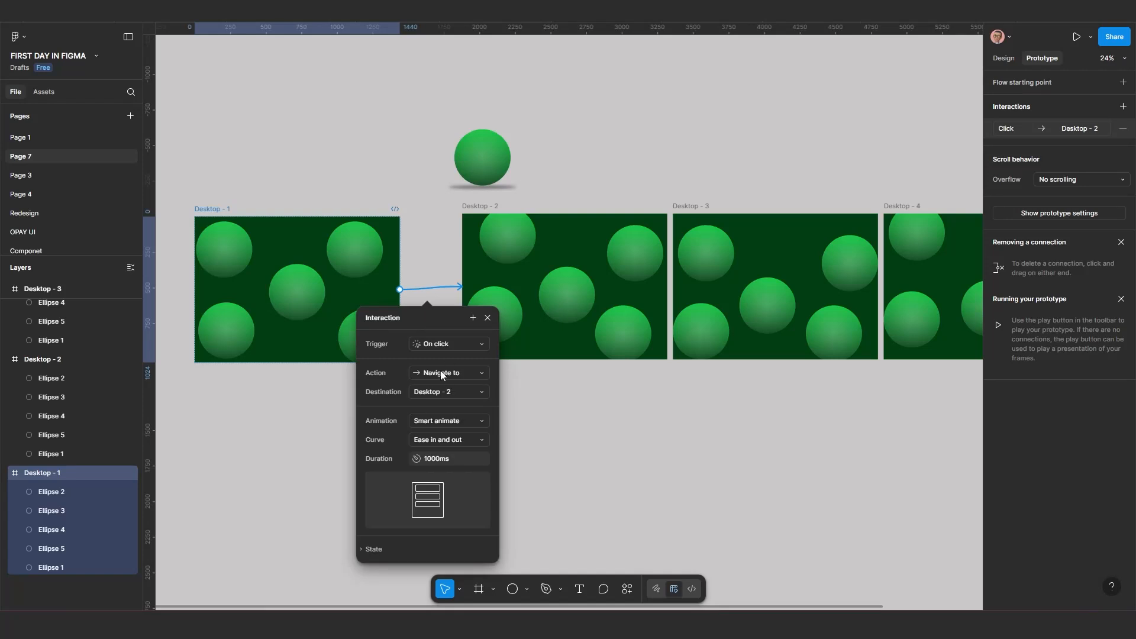
{"action": "left_click", "coordinate": [441, 343]}
{"action": "left_click", "coordinate": [447, 491]}
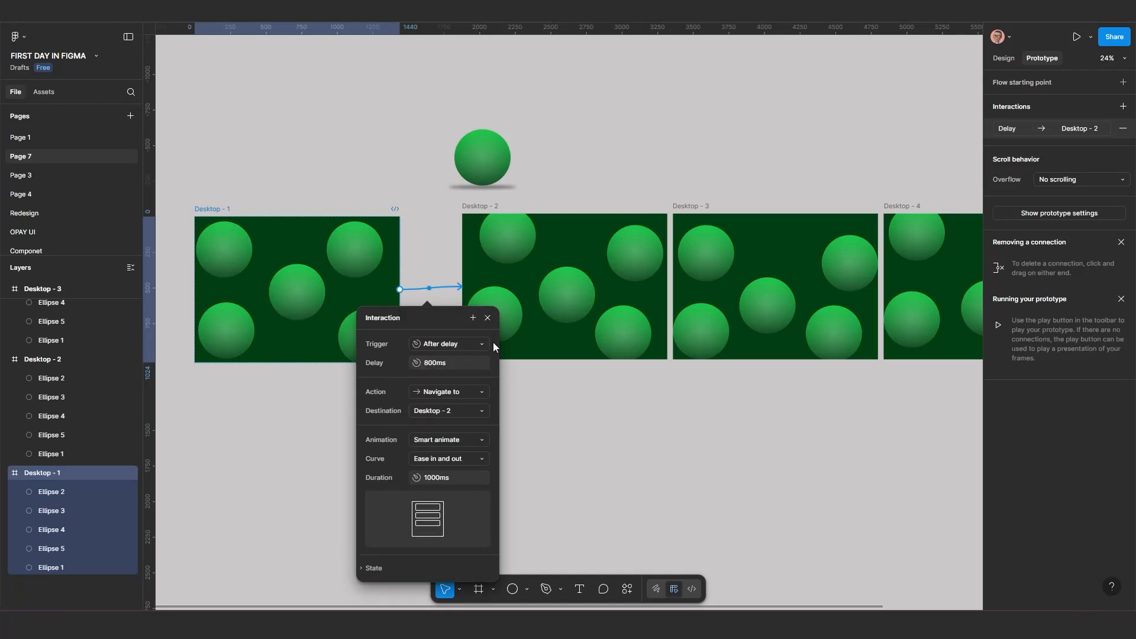
Create a prototype connection from Desktop - 2 to Desktop - 3.
{"action": "left_click", "coordinate": [487, 318]}
{"action": "left_click", "coordinate": [572, 240]}
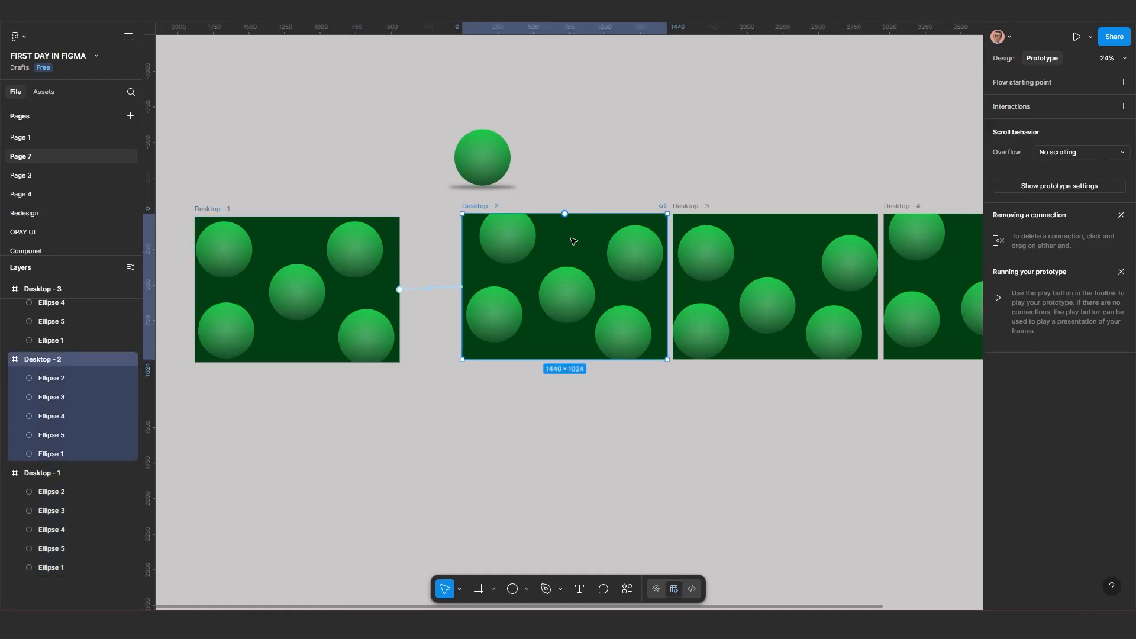
{"action": "left_click_drag", "start_coordinate": [668, 289], "coordinate": [710, 285]}
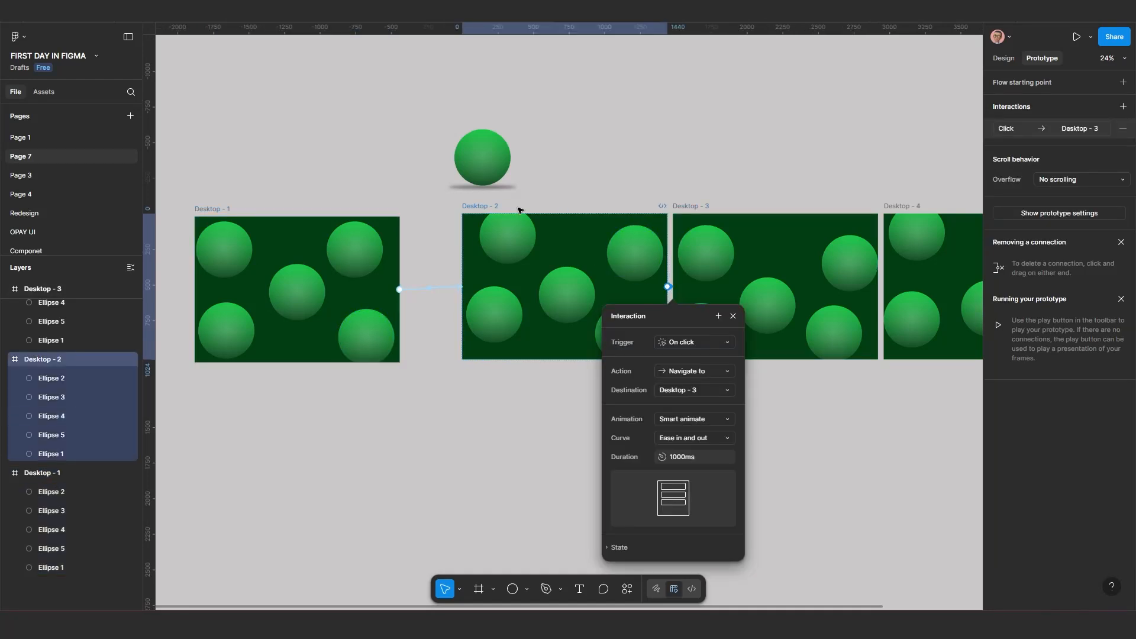
Move Desktop - 2 away from Desktop - 3 and set the trigger of their connection to After delay.
{"action": "left_click", "coordinate": [437, 207]}
{"action": "left_click_drag", "start_coordinate": [465, 207], "coordinate": [436, 207]}
{"action": "left_click", "coordinate": [663, 288]}
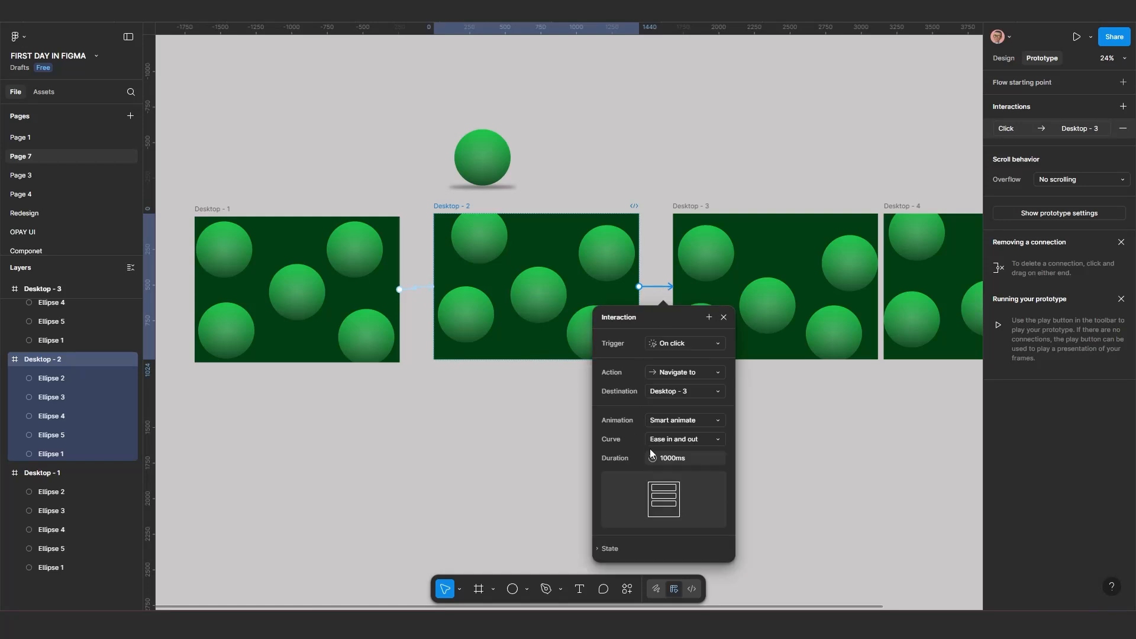
{"action": "left_click", "coordinate": [685, 343]}
{"action": "left_click", "coordinate": [682, 560]}
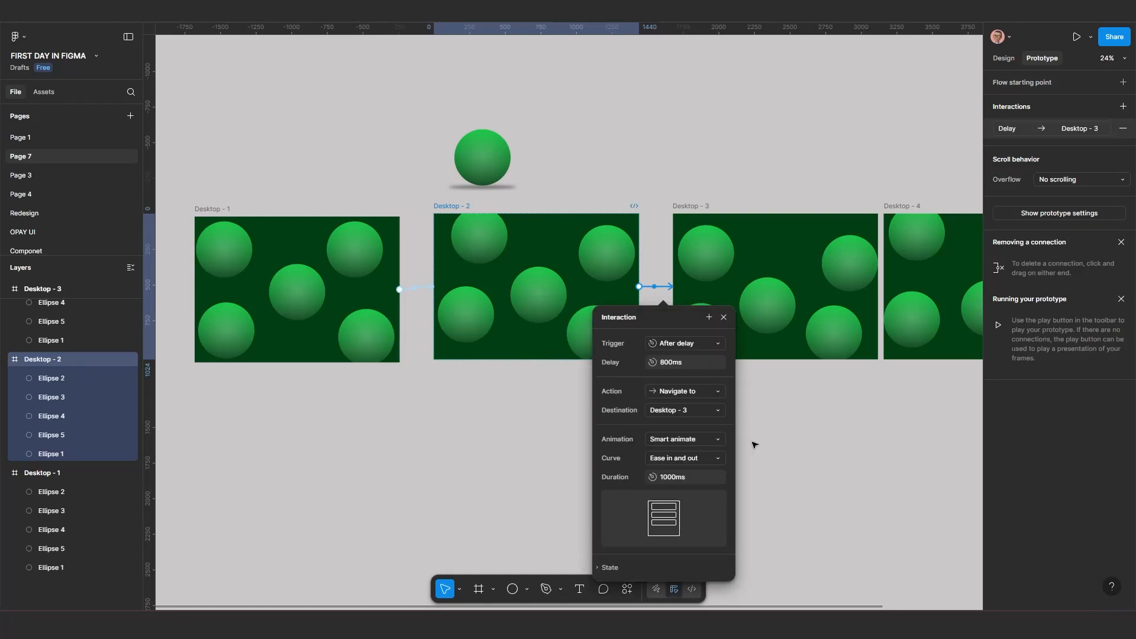
Move Desktop - 4 away from Desktop - 3 to leave a wider gap between the two frames.
{"action": "left_click_drag", "start_coordinate": [797, 449], "coordinate": [610, 440]}
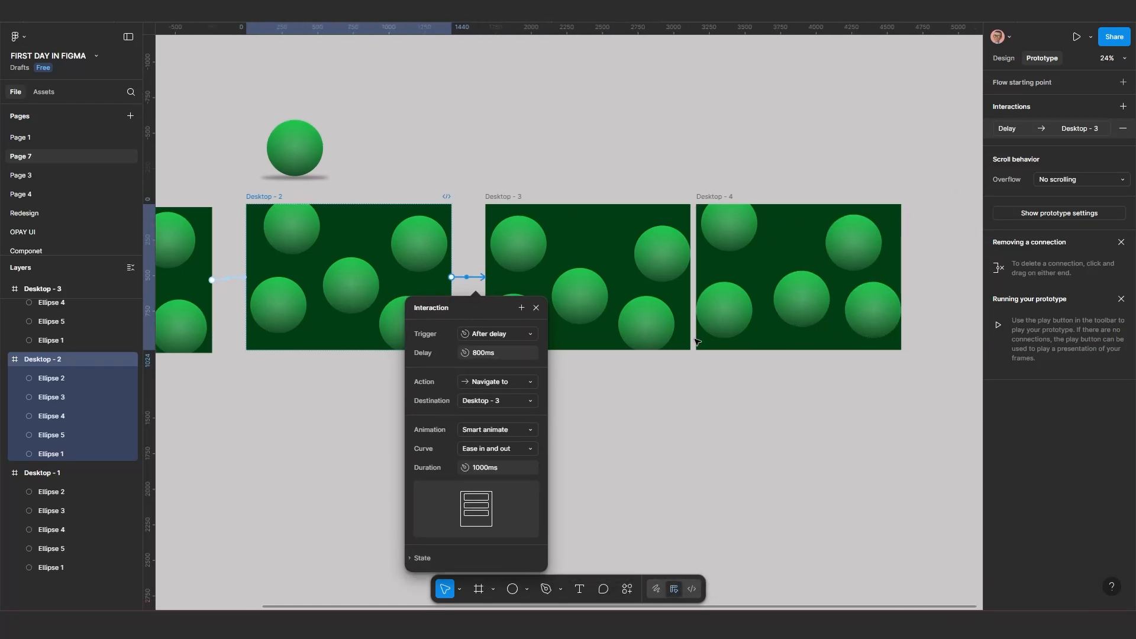
{"action": "left_click", "coordinate": [741, 406]}
{"action": "left_click", "coordinate": [708, 197]}
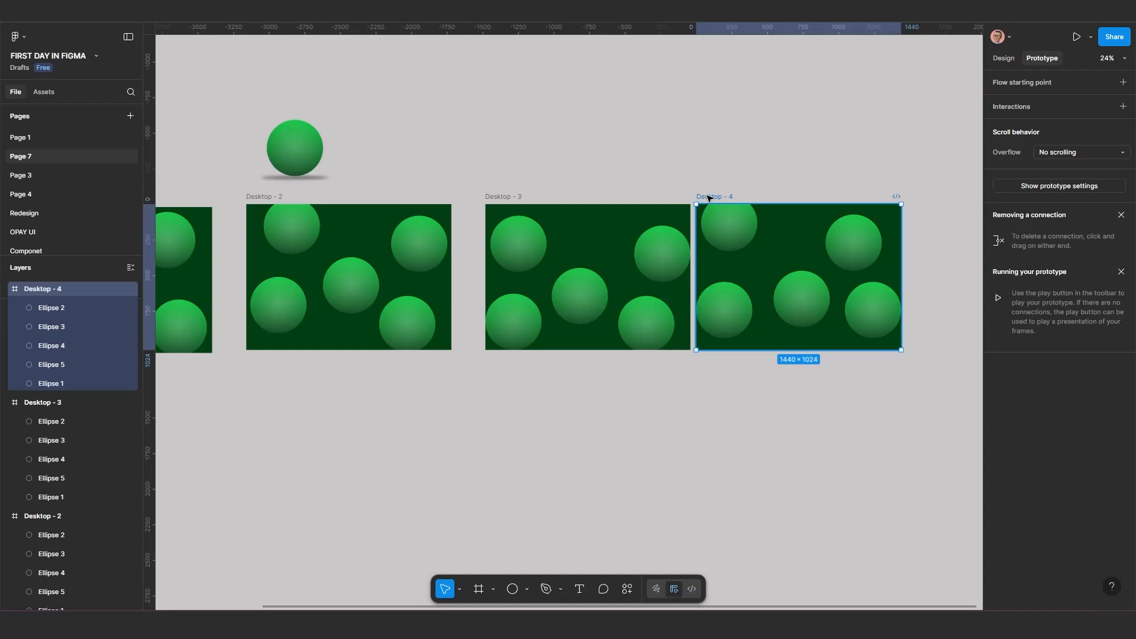
{"action": "left_click", "coordinate": [762, 193]}
{"action": "left_click_drag", "start_coordinate": [711, 197], "coordinate": [759, 197]}
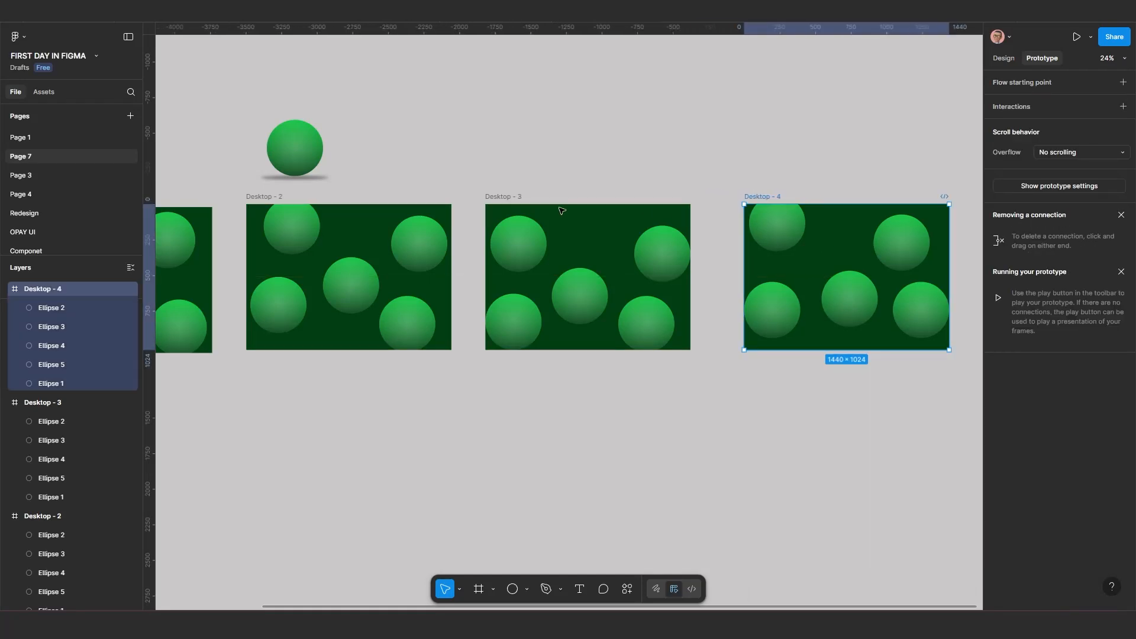
Connect Desktop - 3 to Desktop - 4 in the prototype with an After delay trigger.
{"action": "left_click", "coordinate": [506, 196]}
{"action": "left_click_drag", "start_coordinate": [690, 277], "coordinate": [772, 279]}
{"action": "left_click", "coordinate": [755, 332]}
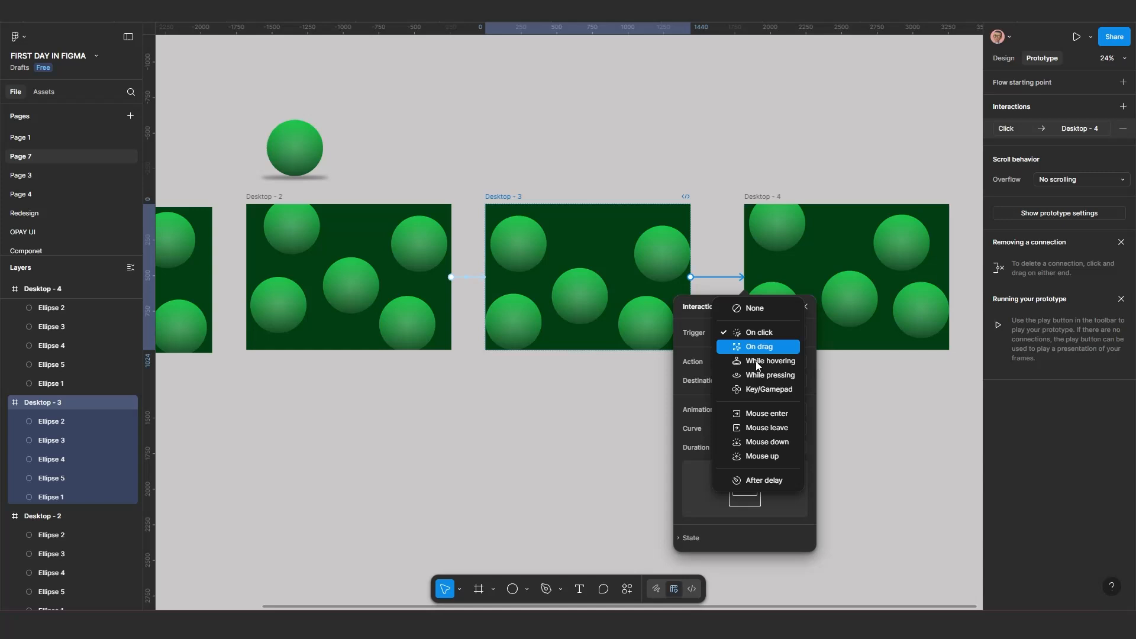
{"action": "left_click", "coordinate": [762, 480]}
{"action": "left_click", "coordinate": [805, 307]}
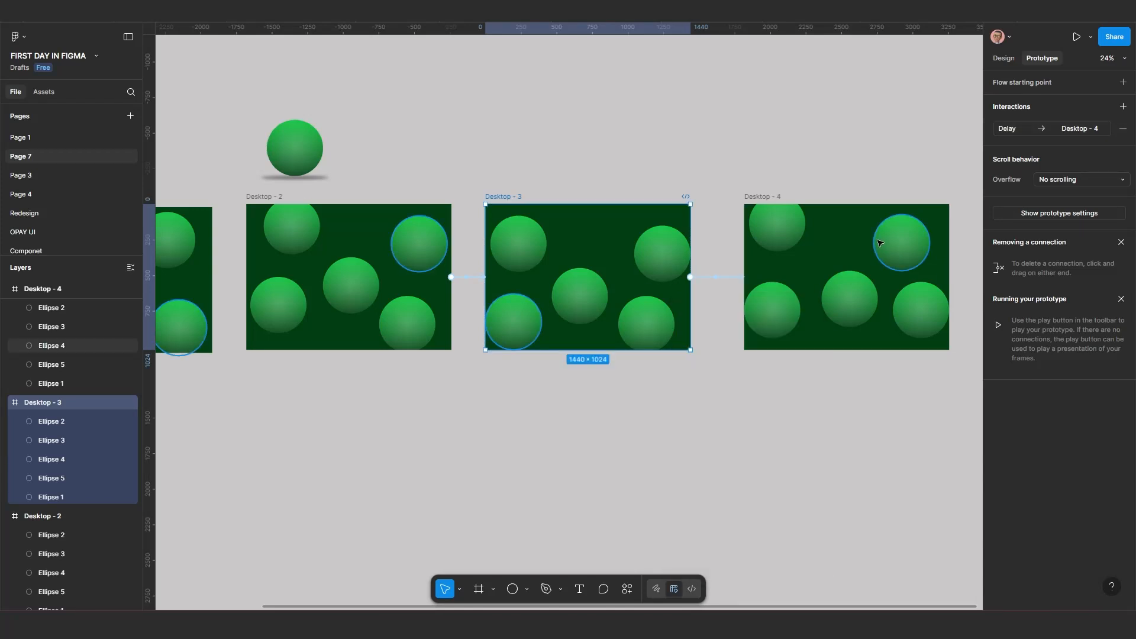
Connect Desktop - 4 back to Desktop - 1 with an After delay trigger to loop the animation.
{"action": "scroll", "coordinate": [787, 388], "scroll_direction": "down", "scroll_amount": 5}
{"action": "scroll", "coordinate": [741, 395], "scroll_direction": "up", "scroll_amount": 2}
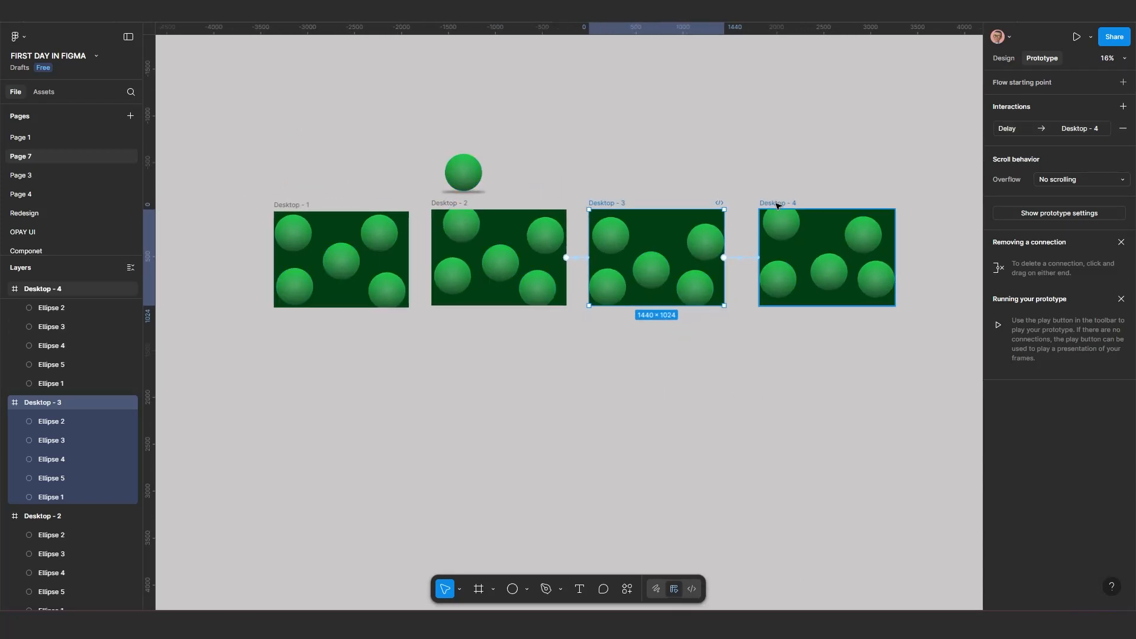
{"action": "left_click", "coordinate": [781, 224]}
{"action": "left_click_drag", "start_coordinate": [895, 257], "coordinate": [299, 284]}
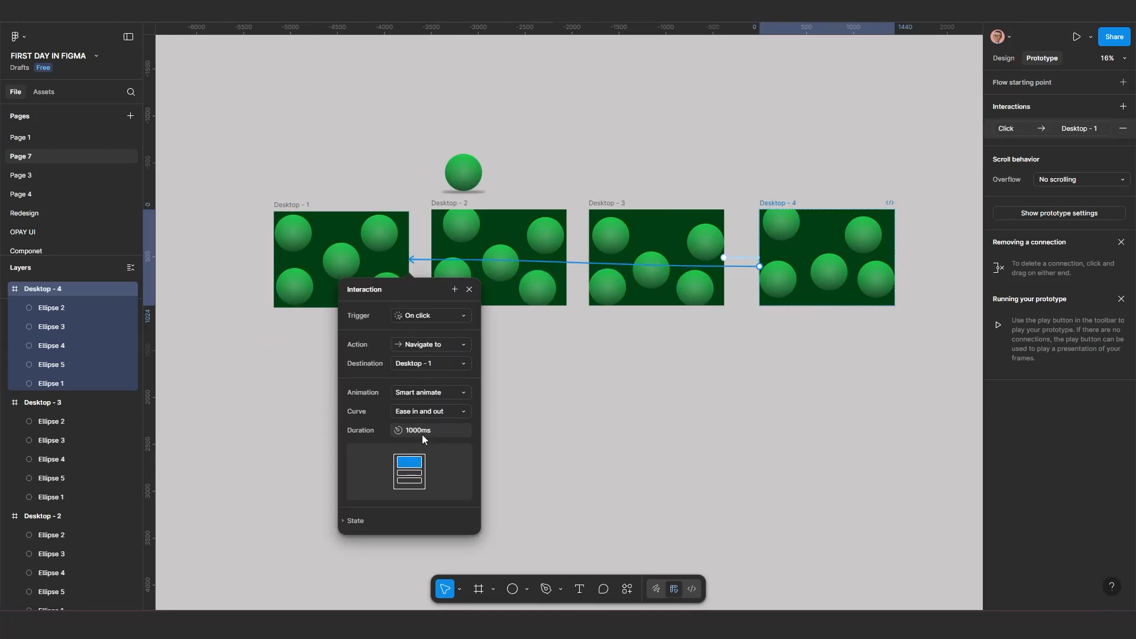
{"action": "left_click", "coordinate": [425, 316]}
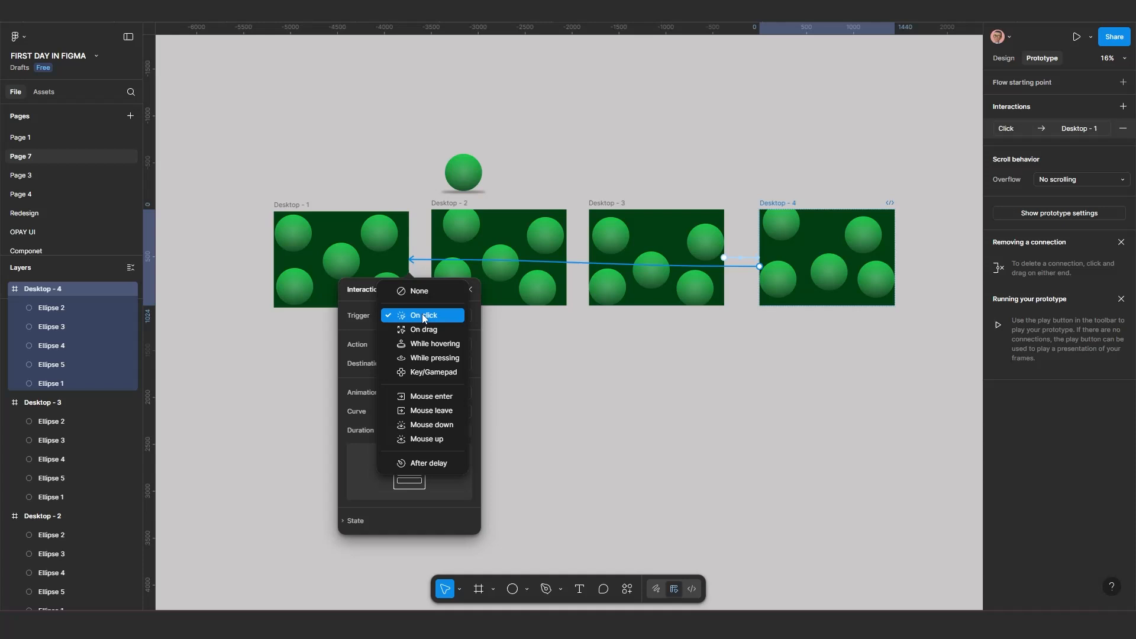
{"action": "left_click", "coordinate": [428, 466]}
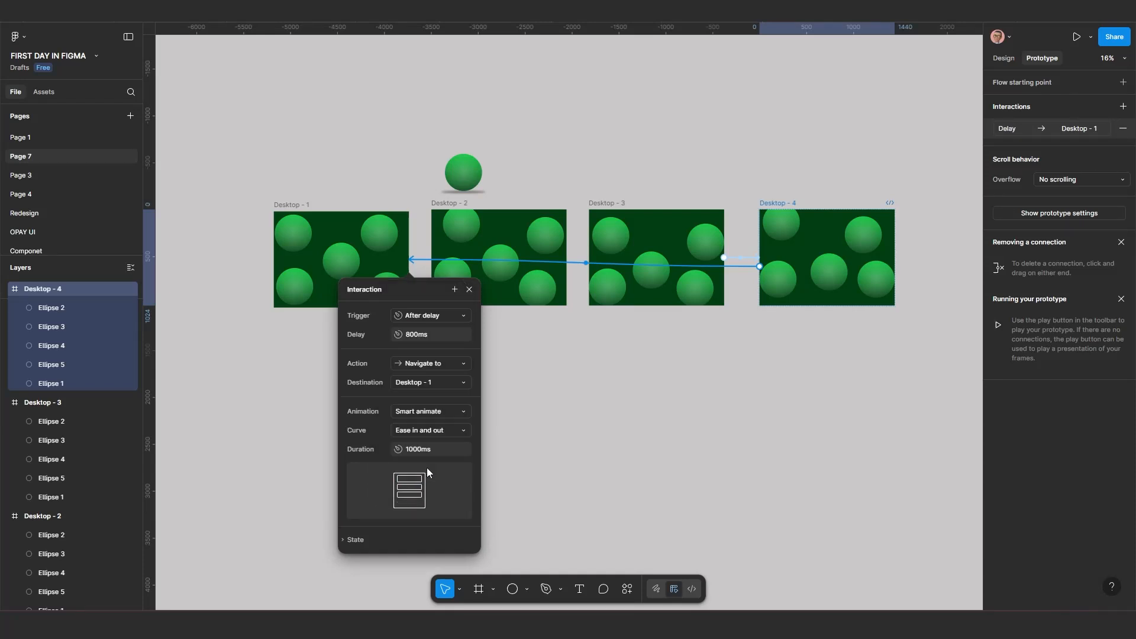
{"action": "left_click", "coordinate": [470, 290]}
Preview the prototype starting from Desktop - 1 and enlarge the preview so the whole frame shows.
{"action": "left_click", "coordinate": [285, 205]}
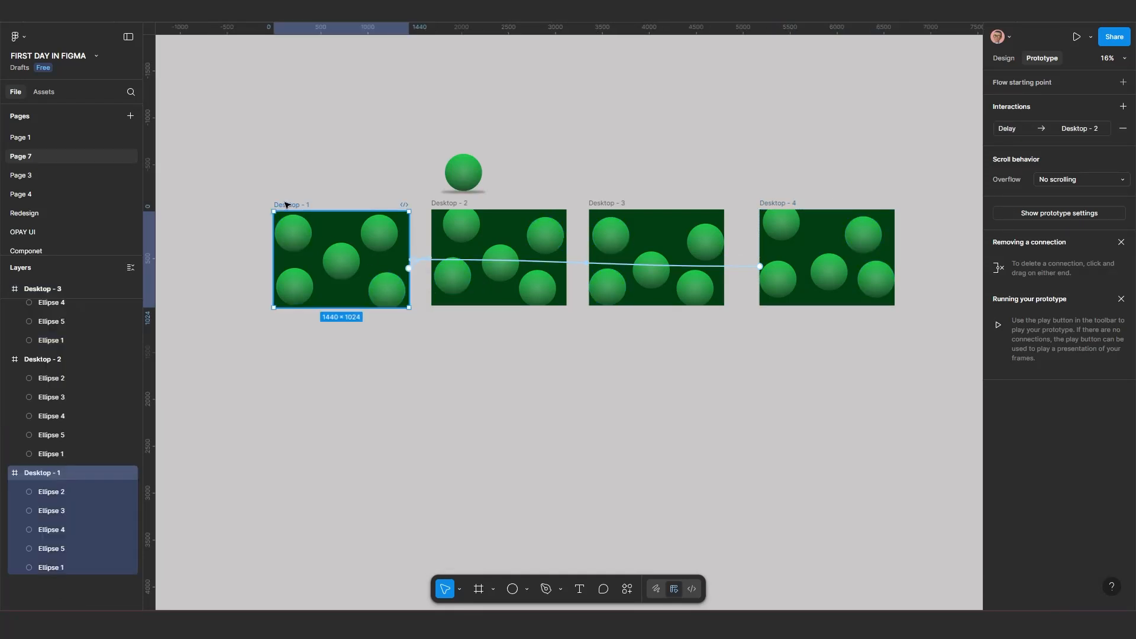
{"action": "key", "text": "shift+space"}
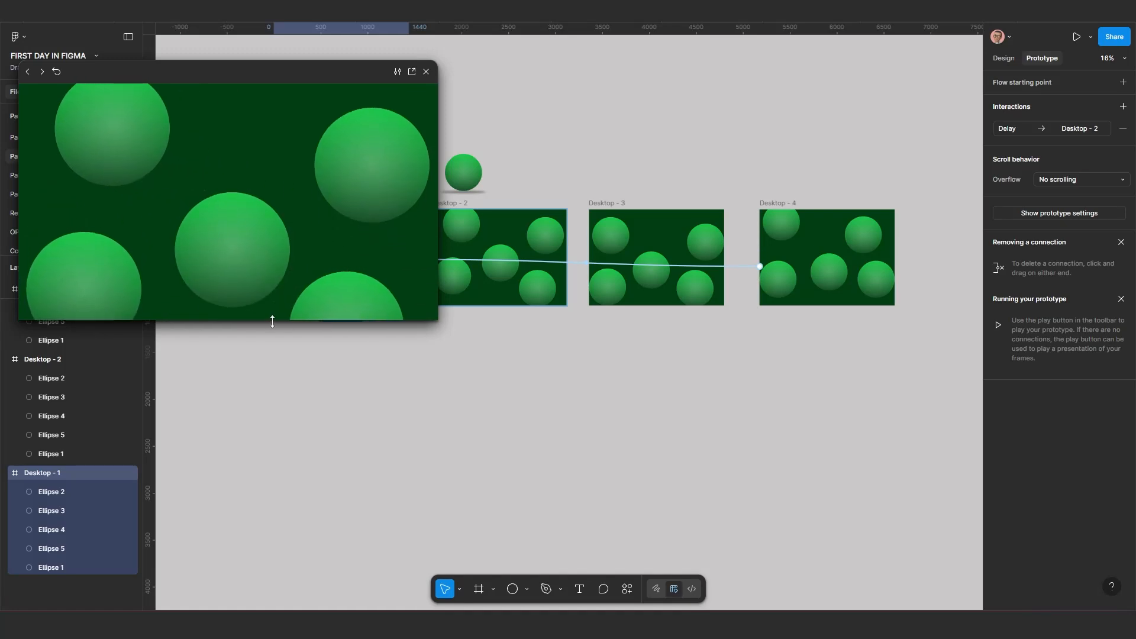
{"action": "left_click_drag", "start_coordinate": [273, 321], "coordinate": [246, 512]}
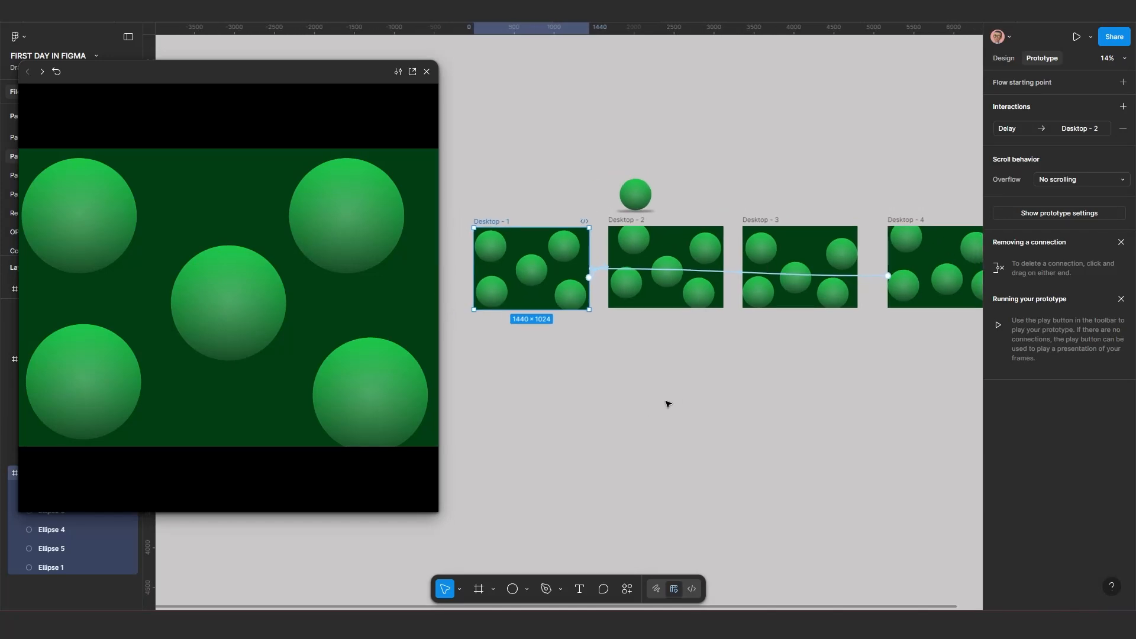
{"action": "left_click", "coordinate": [736, 392]}
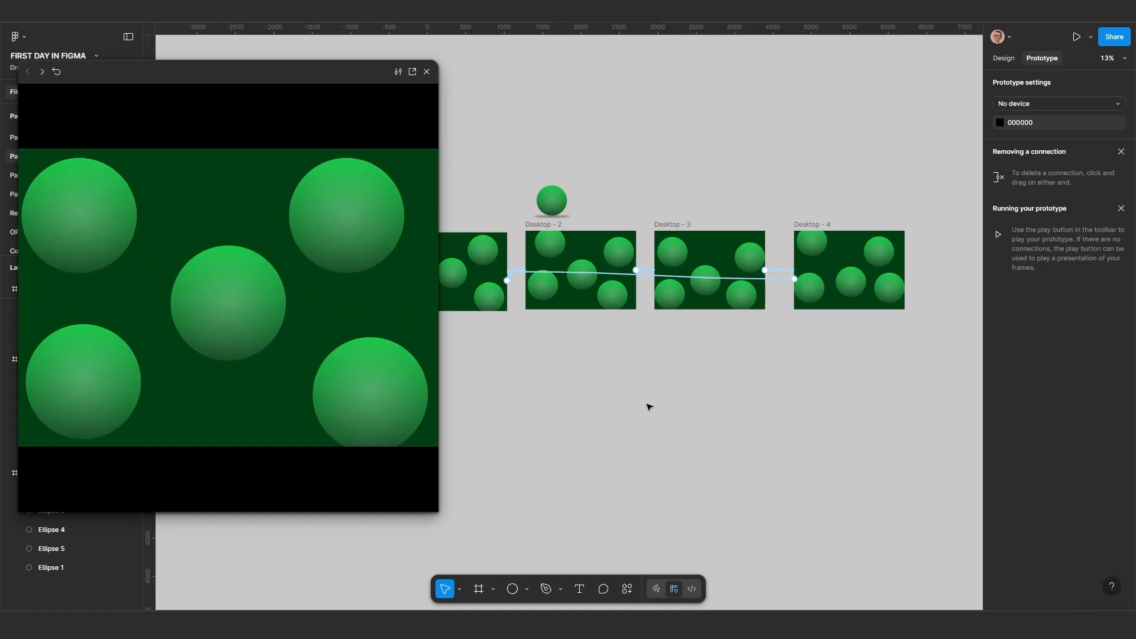
Set the Desktop - 1 to Desktop - 2 connection to a 1 ms delay and a Linear curve.
{"action": "scroll", "coordinate": [558, 347], "scroll_direction": "up", "scroll_amount": 5}
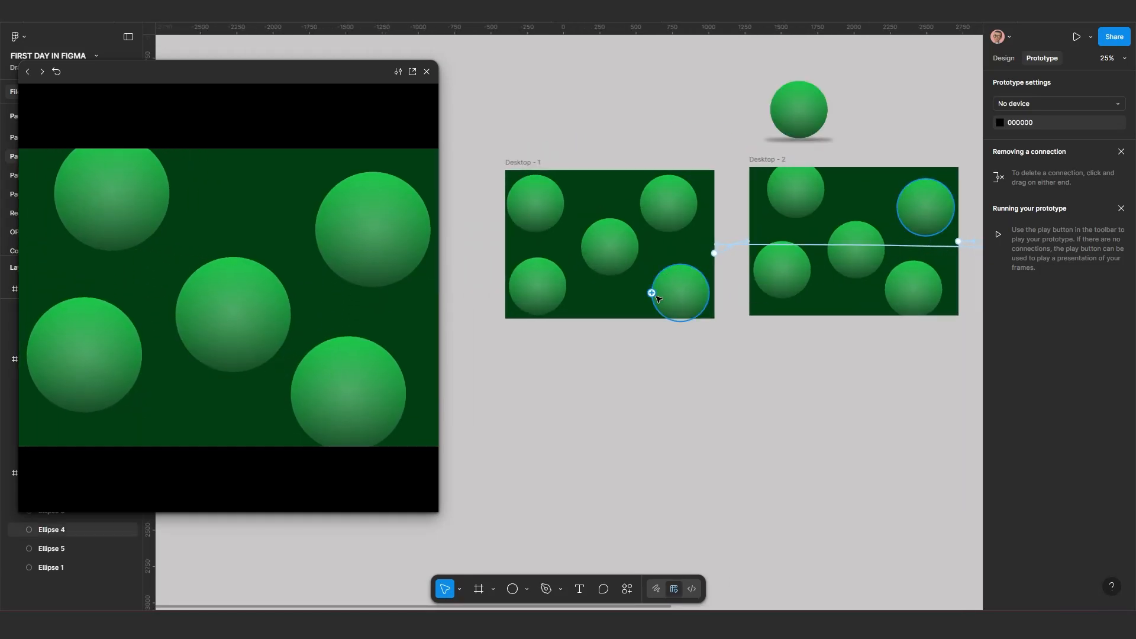
{"action": "scroll", "coordinate": [739, 246], "scroll_direction": "up", "scroll_amount": 2}
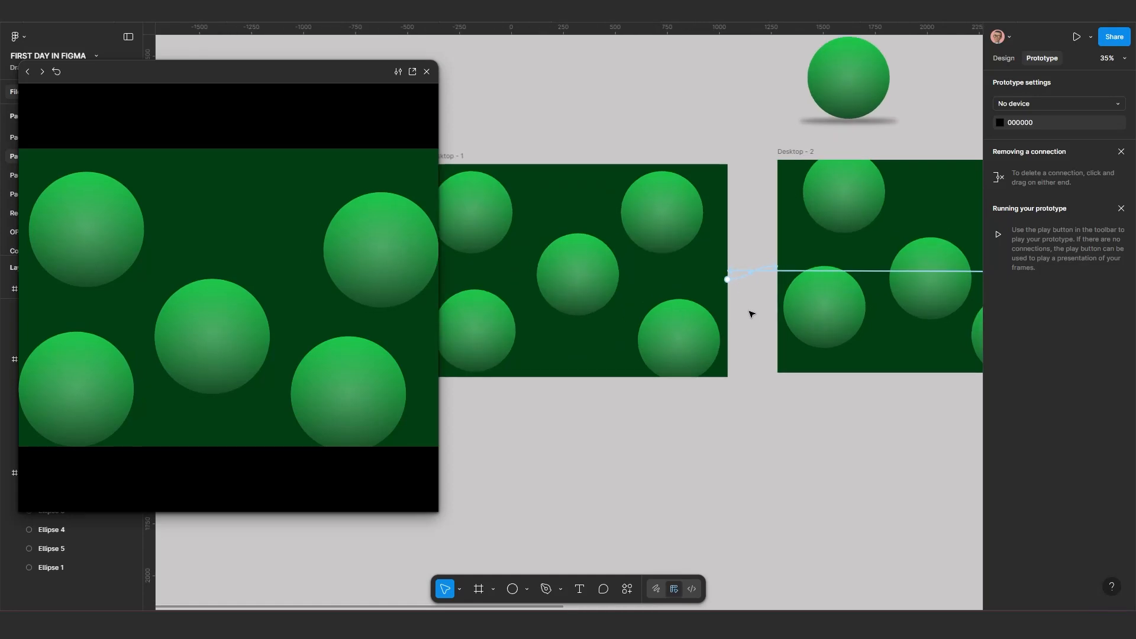
{"action": "left_click", "coordinate": [741, 277]}
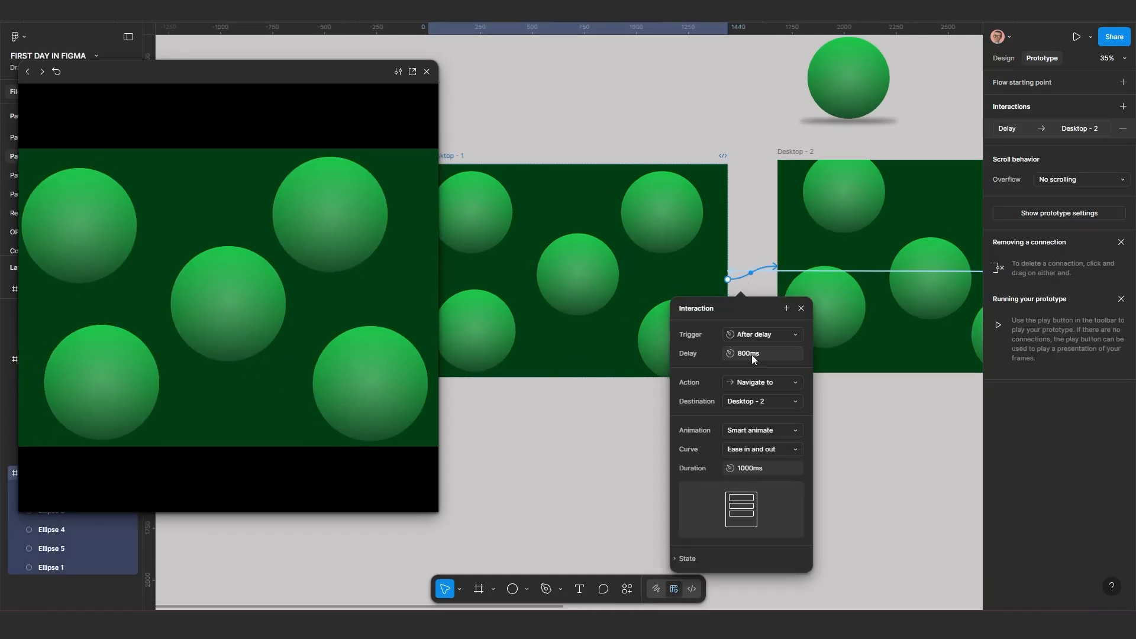
{"action": "left_click", "coordinate": [754, 354]}
{"action": "type", "text": "1"}
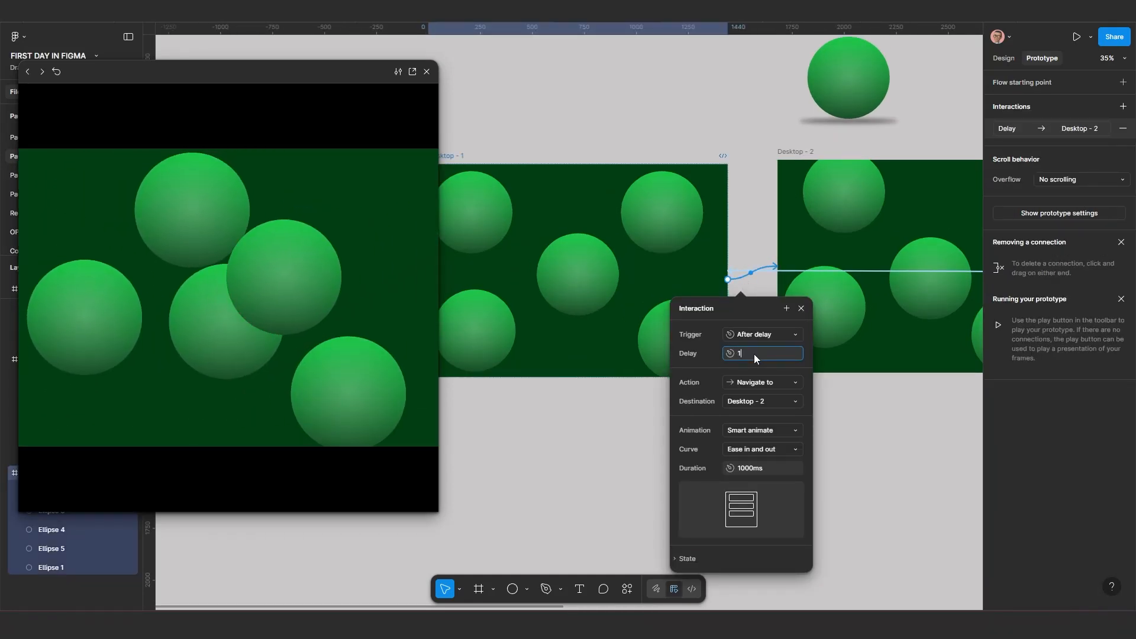
{"action": "key", "text": "Return"}
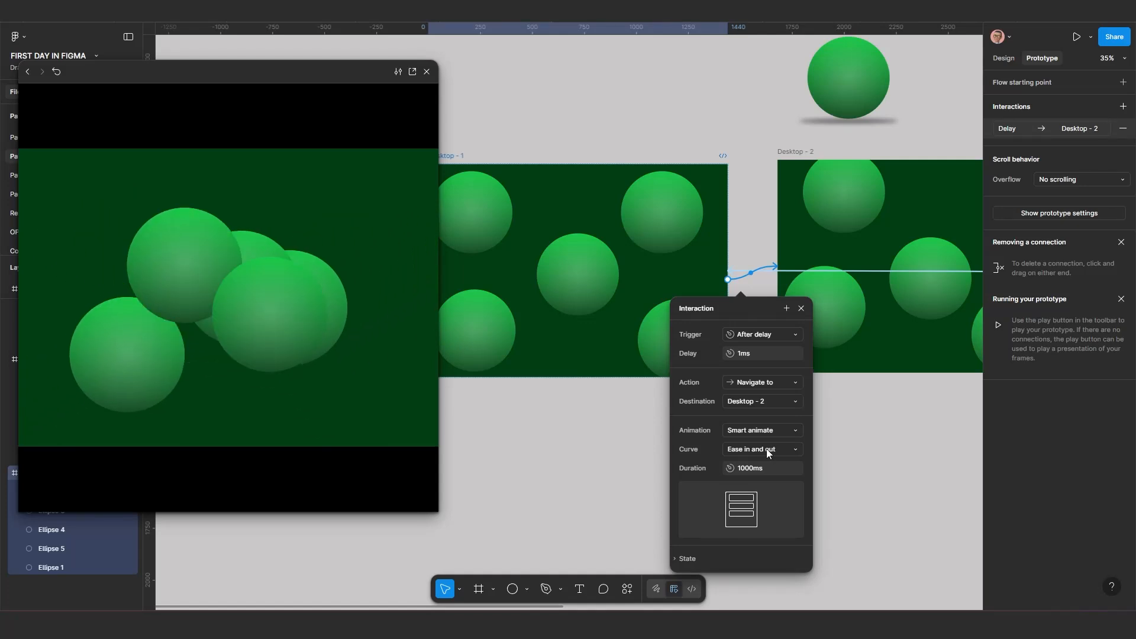
{"action": "left_click", "coordinate": [767, 451]}
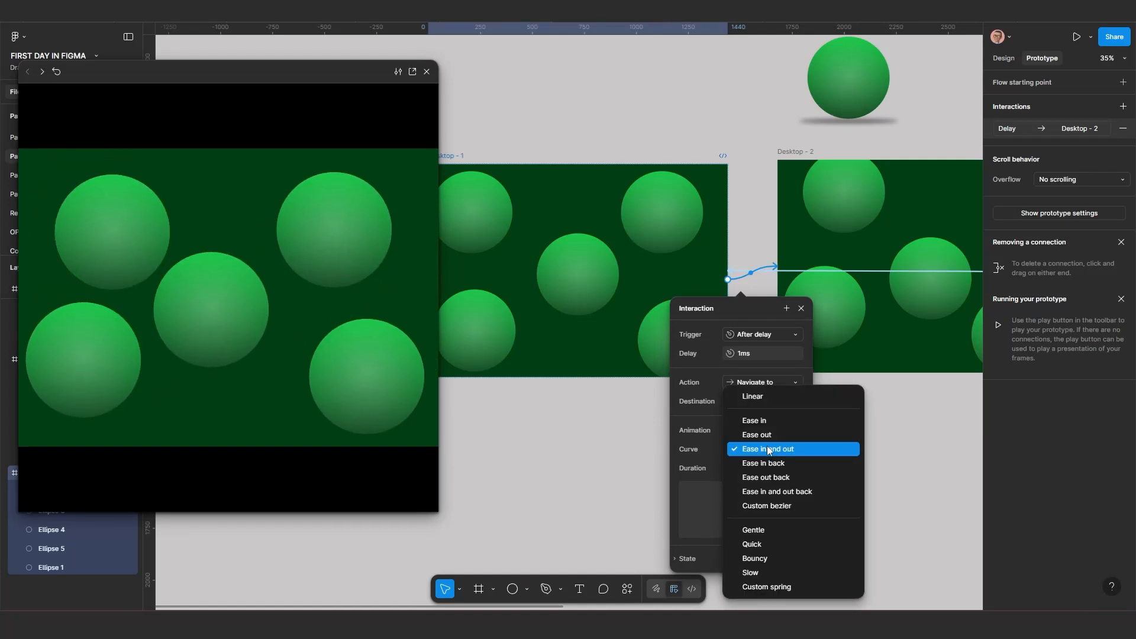
{"action": "left_click", "coordinate": [763, 397]}
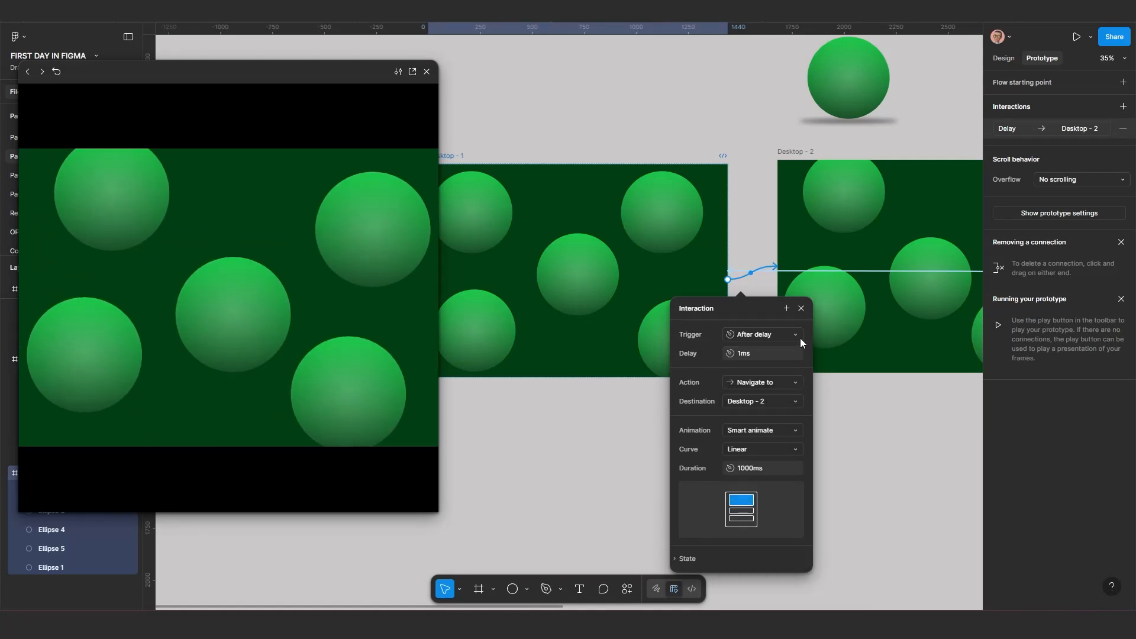
{"action": "left_click", "coordinate": [801, 308]}
Set the Desktop - 2 to Desktop - 3 connection to a 1 ms delay and a Linear curve.
{"action": "scroll", "coordinate": [776, 386], "scroll_direction": "down", "scroll_amount": 2}
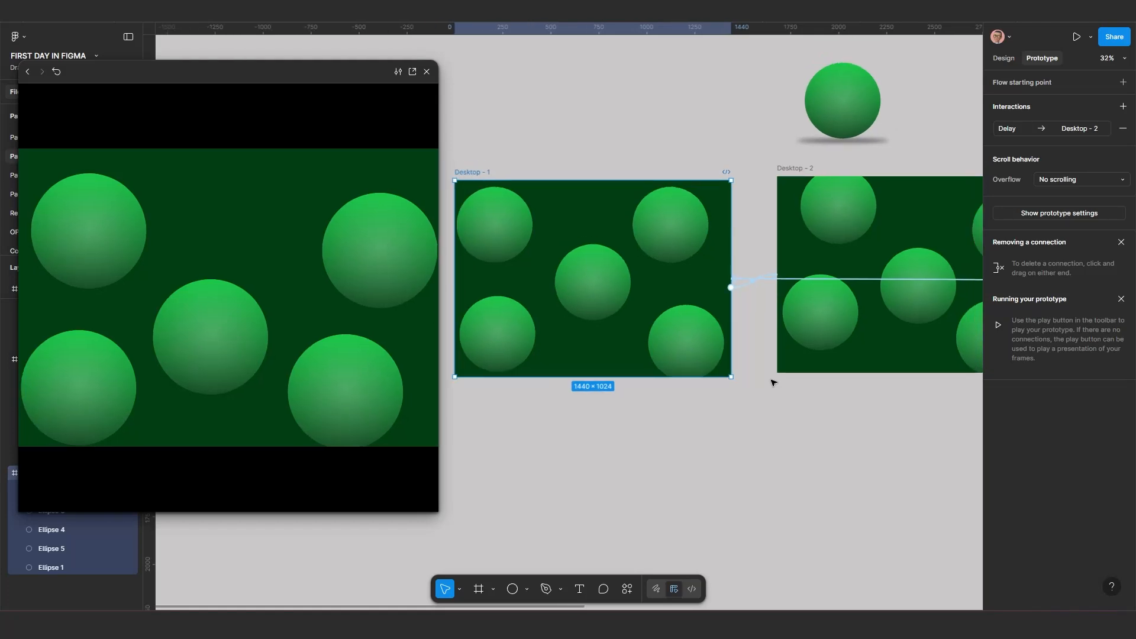
{"action": "scroll", "coordinate": [834, 402], "scroll_direction": "down", "scroll_amount": 3}
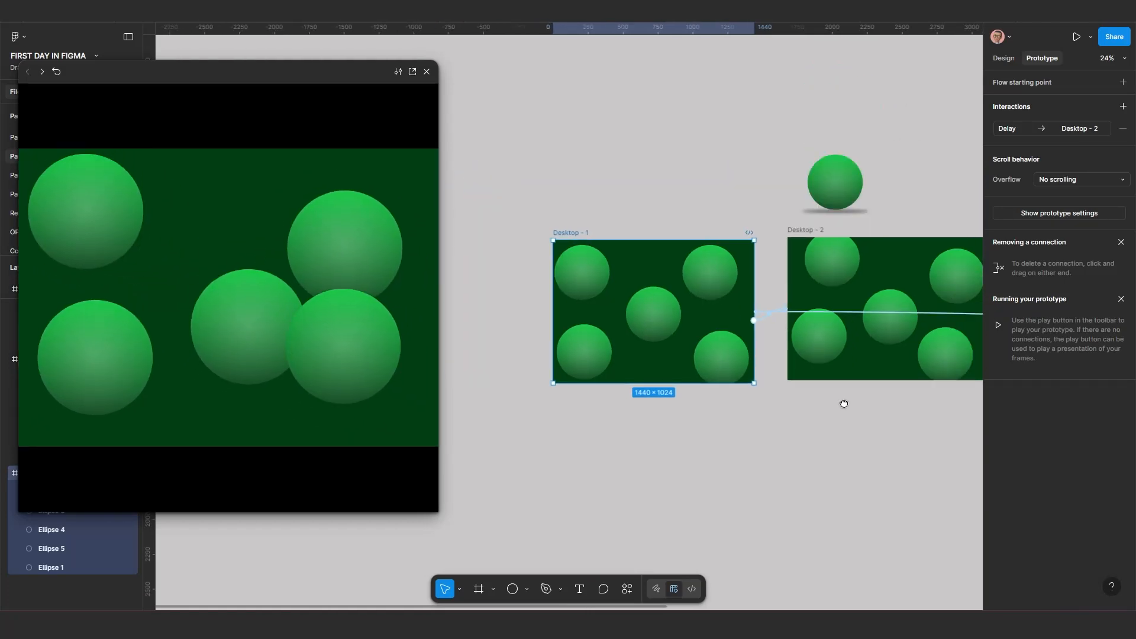
{"action": "scroll", "coordinate": [842, 400], "scroll_direction": "right", "scroll_amount": 5}
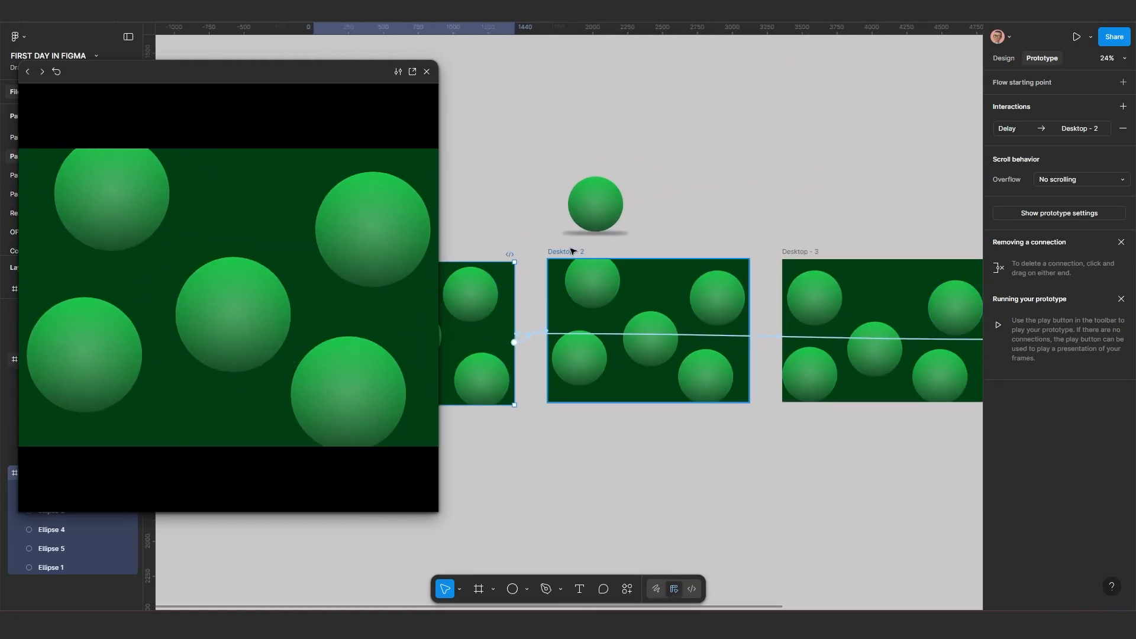
{"action": "left_click", "coordinate": [633, 263]}
{"action": "left_click", "coordinate": [767, 332]}
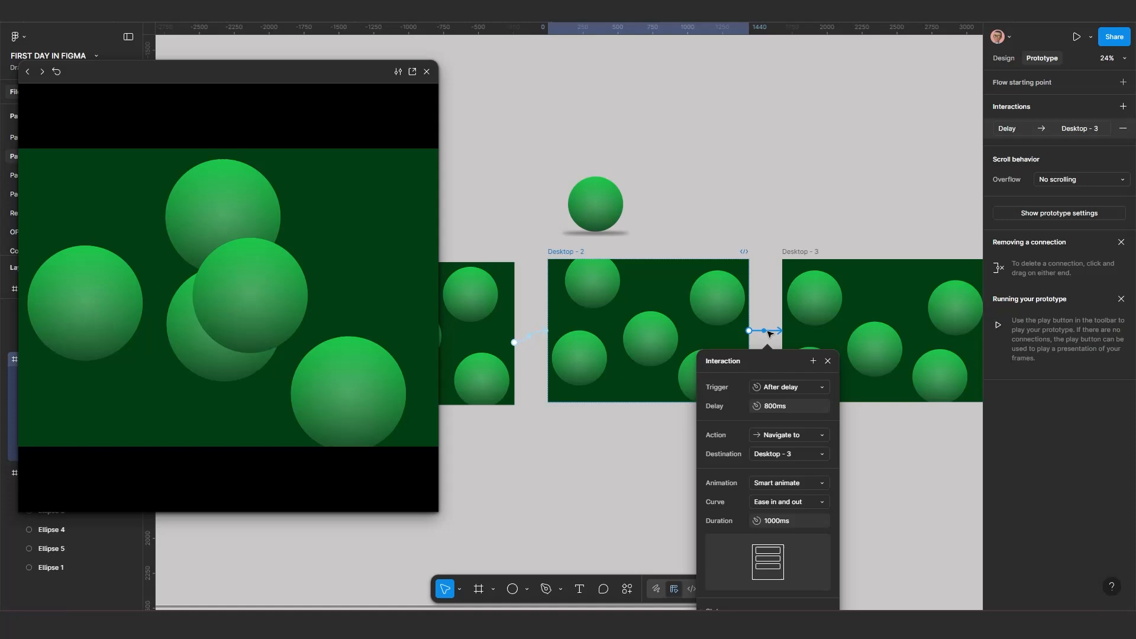
{"action": "left_click", "coordinate": [783, 407]}
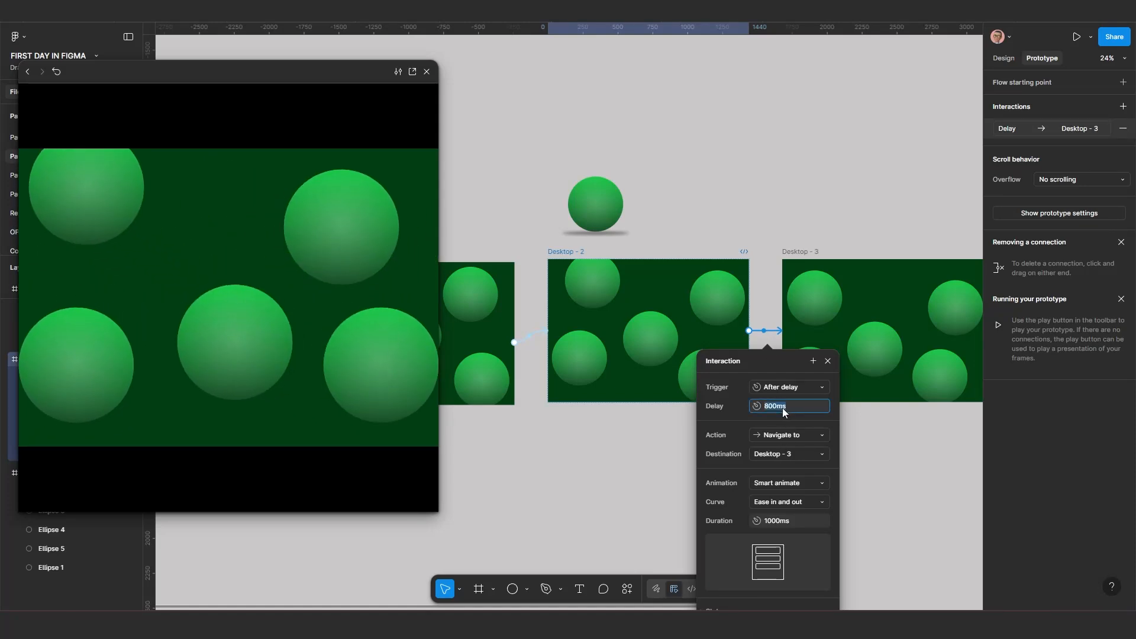
{"action": "type", "text": "1"}
{"action": "left_click", "coordinate": [782, 521]}
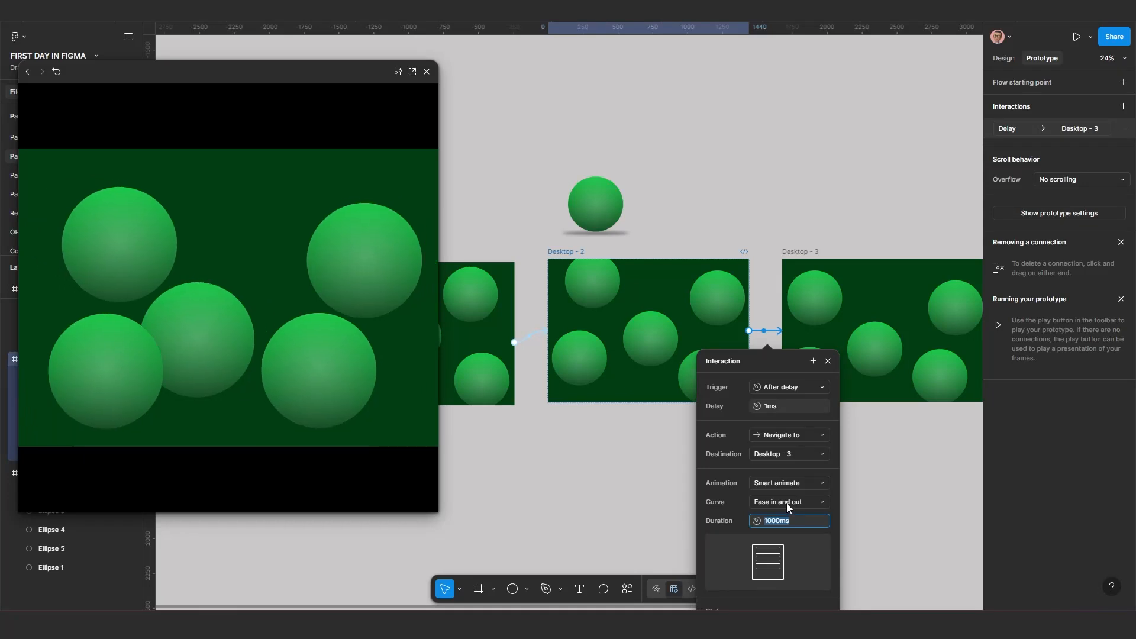
{"action": "left_click", "coordinate": [787, 502]}
{"action": "left_click", "coordinate": [772, 402]}
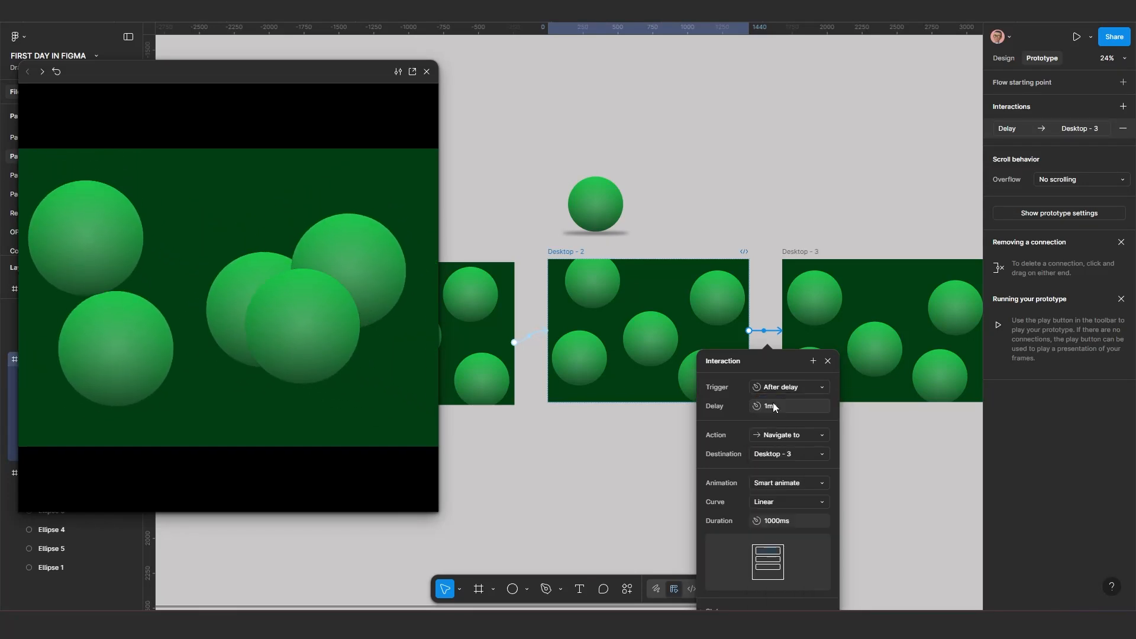
Set the Desktop - 3 to Desktop - 4 connection to a 1 ms delay and a Linear curve.
{"action": "scroll", "coordinate": [703, 441], "scroll_direction": "right", "scroll_amount": 3}
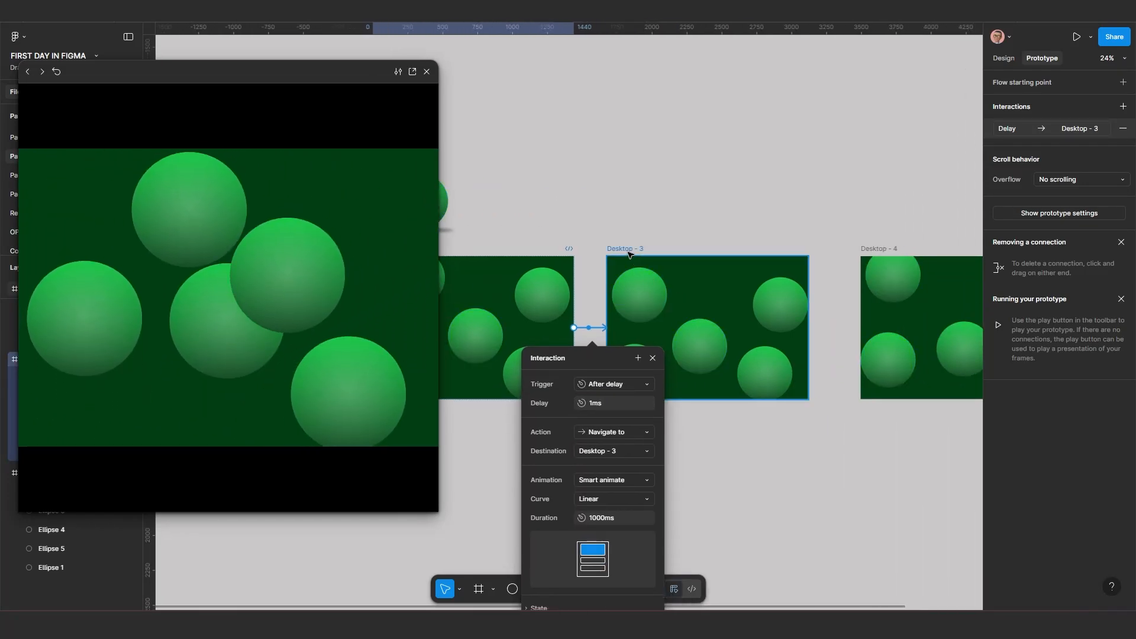
{"action": "left_click", "coordinate": [712, 345]}
{"action": "left_click", "coordinate": [839, 328]}
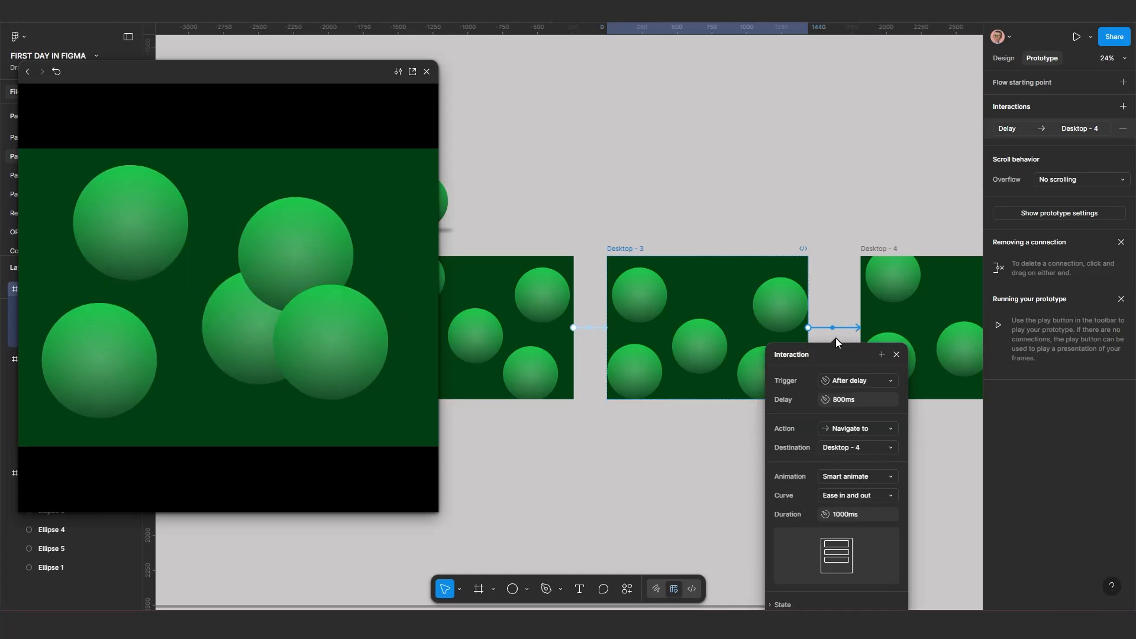
{"action": "left_click", "coordinate": [847, 400]}
{"action": "type", "text": "1"}
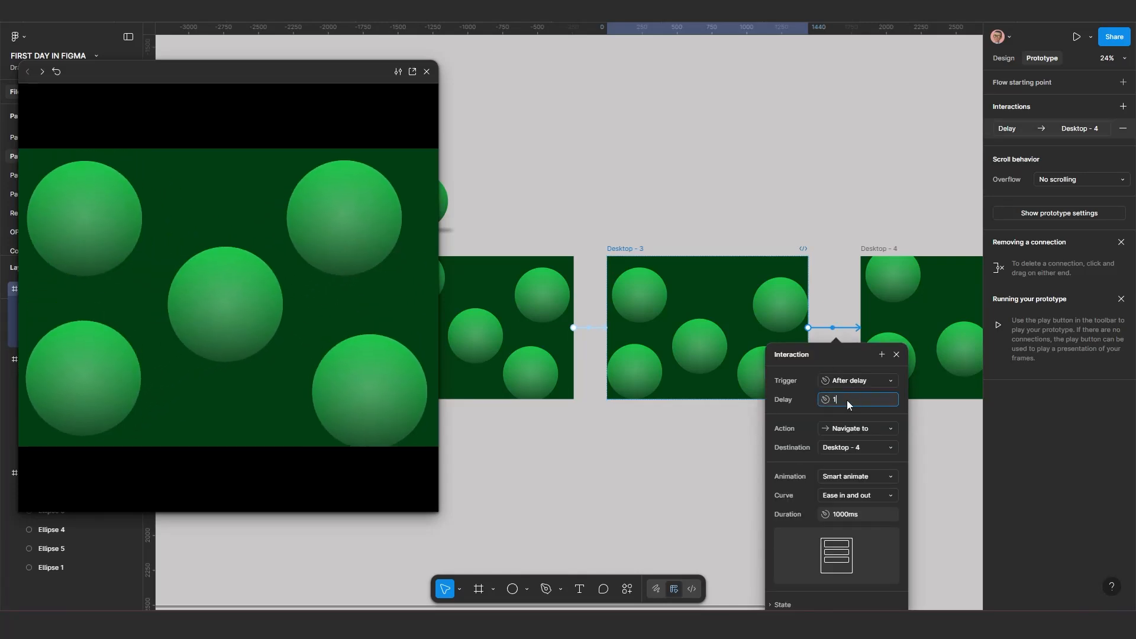
{"action": "left_click", "coordinate": [855, 499]}
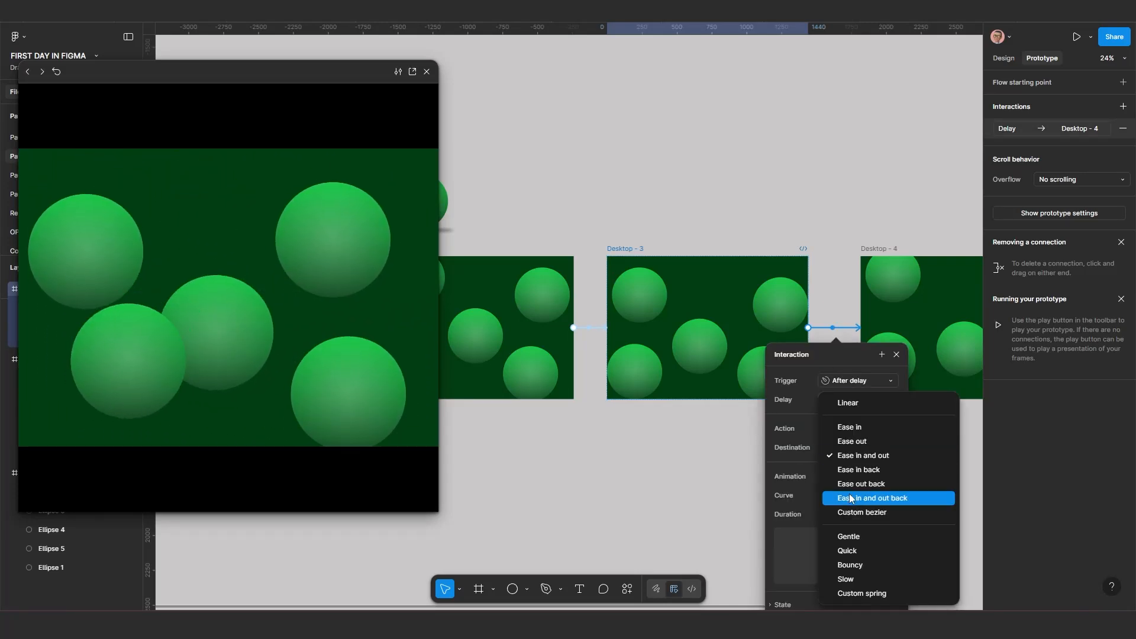
{"action": "left_click", "coordinate": [844, 398]}
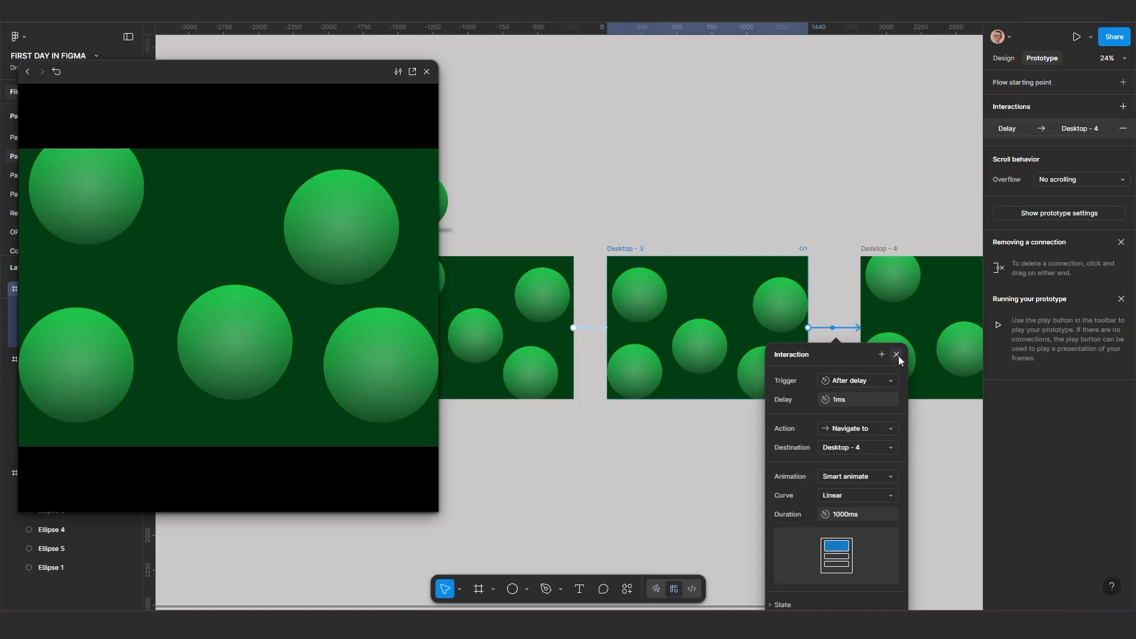
{"action": "left_click", "coordinate": [896, 354]}
Set the Desktop - 4 to Desktop - 1 connection to a 1 ms delay and a Linear curve.
{"action": "scroll", "coordinate": [780, 467], "scroll_direction": "down", "scroll_amount": 3}
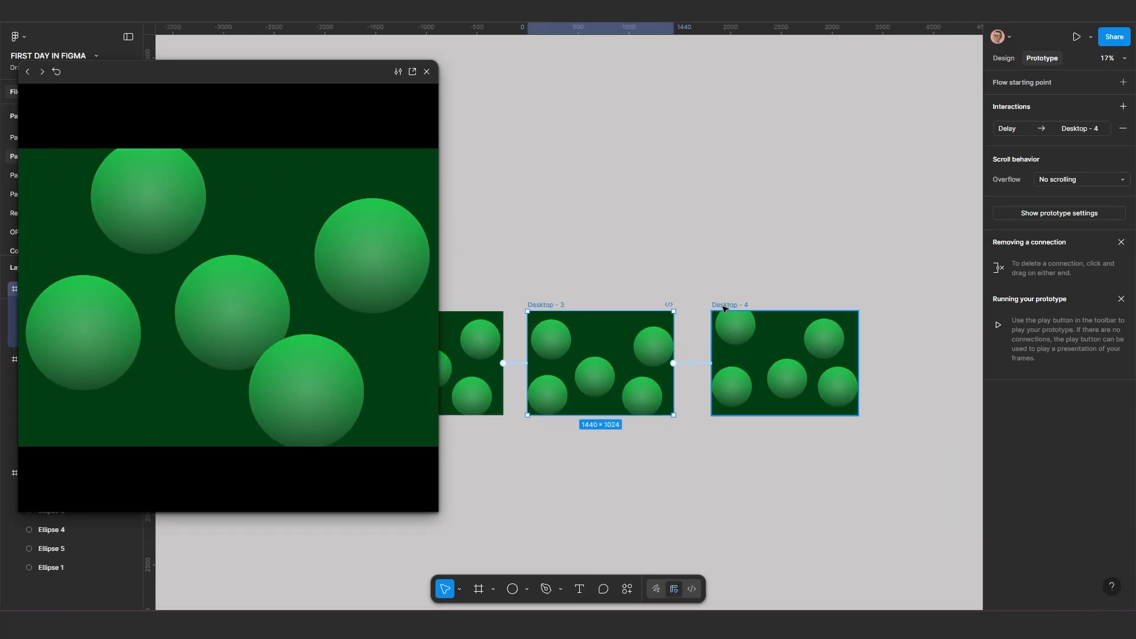
{"action": "left_click", "coordinate": [750, 325]}
{"action": "left_click", "coordinate": [689, 371]}
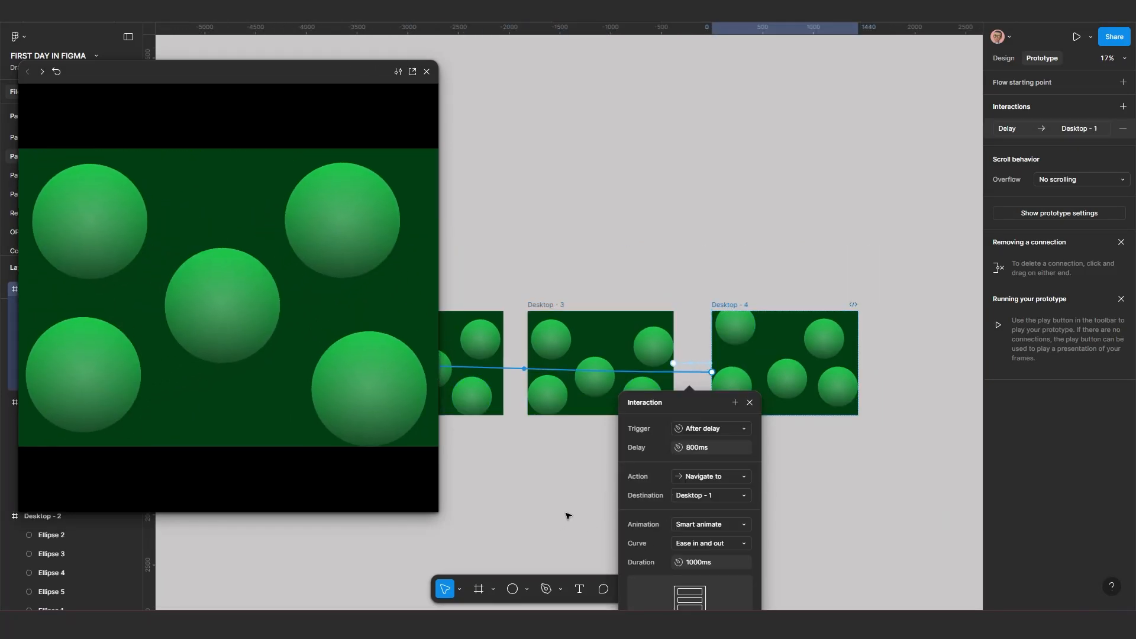
{"action": "scroll", "coordinate": [806, 400], "scroll_direction": "left", "scroll_amount": 5}
{"action": "scroll", "coordinate": [806, 400], "scroll_direction": "down", "scroll_amount": 2}
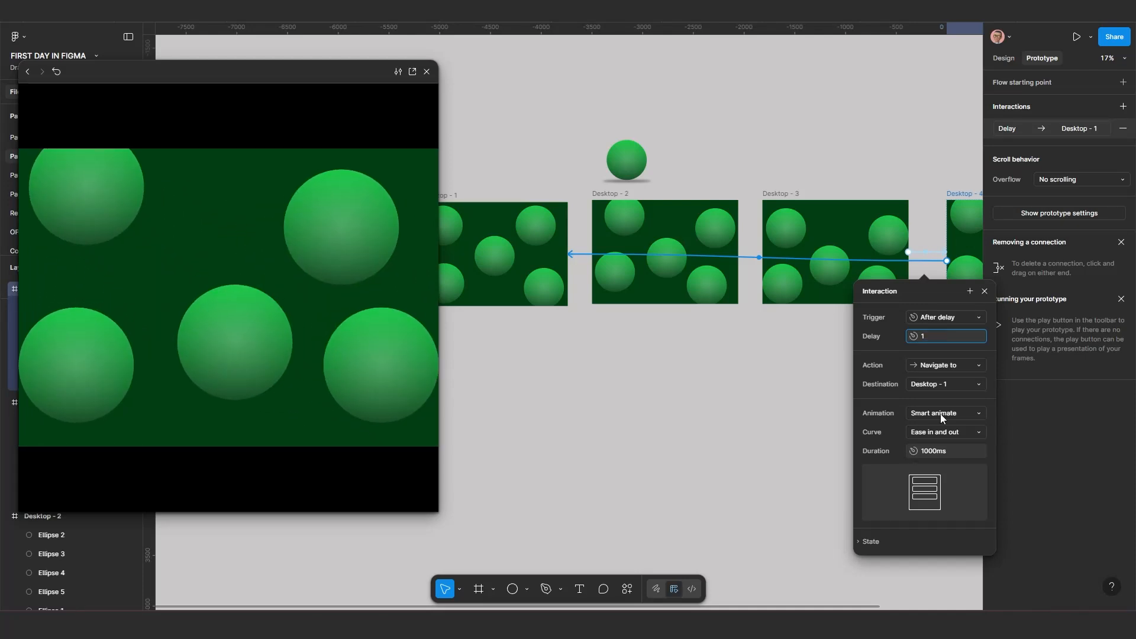
{"action": "left_click", "coordinate": [939, 432]}
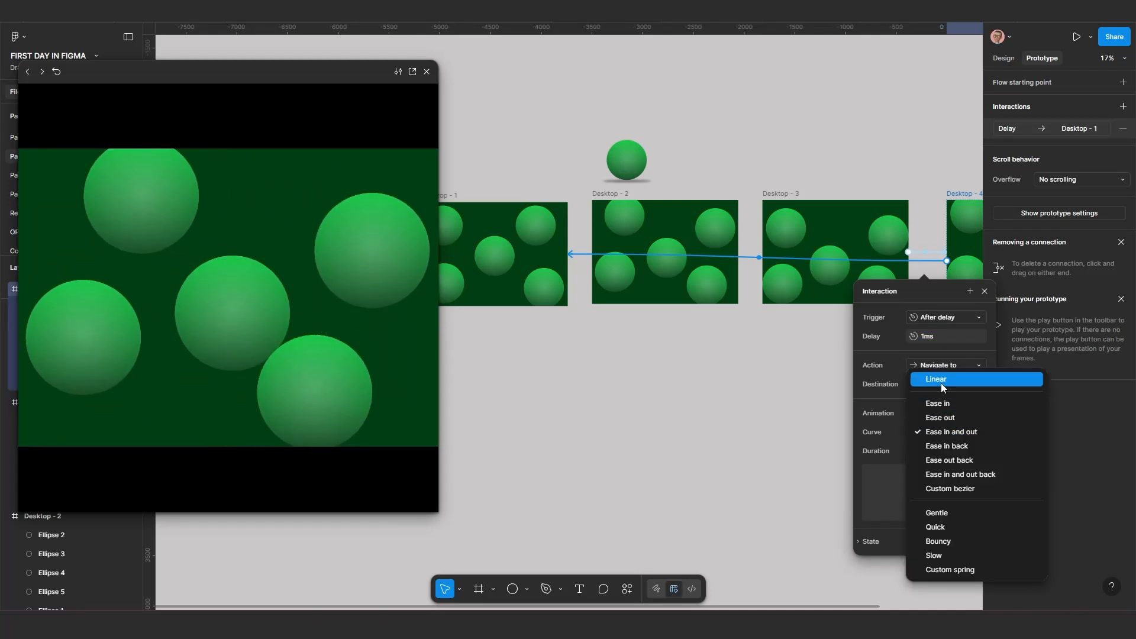
{"action": "left_click", "coordinate": [941, 382]}
{"action": "left_click", "coordinate": [704, 402]}
{"action": "scroll", "coordinate": [693, 420], "scroll_direction": "down", "scroll_amount": 3}
{"action": "scroll", "coordinate": [779, 428], "scroll_direction": "left", "scroll_amount": 3}
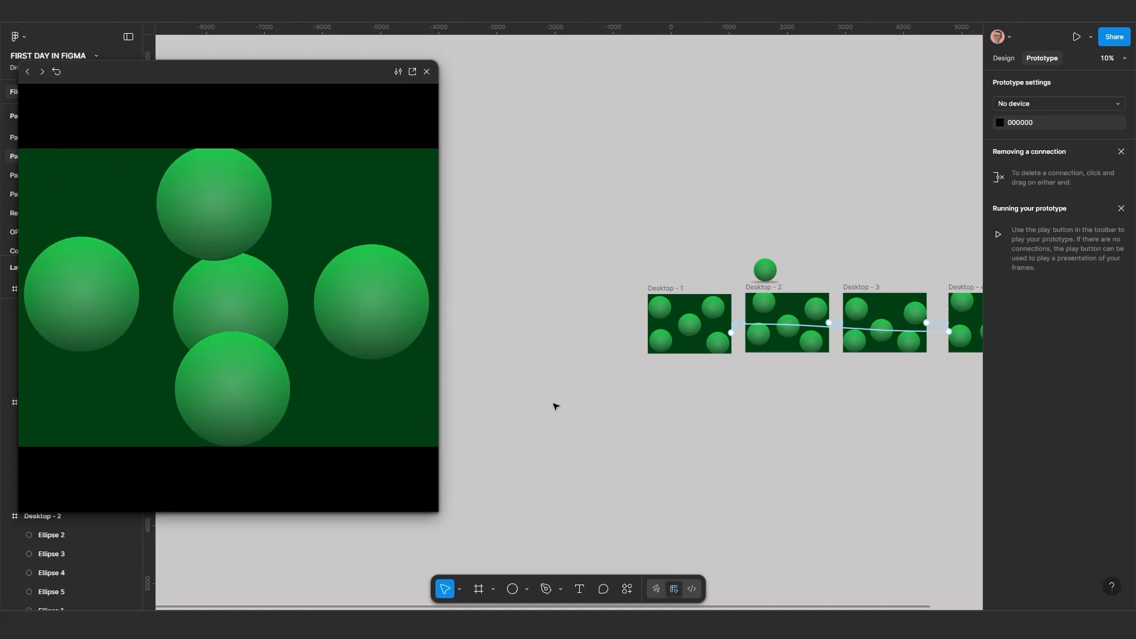
{"action": "scroll", "coordinate": [616, 357], "scroll_direction": "up", "scroll_amount": 5}
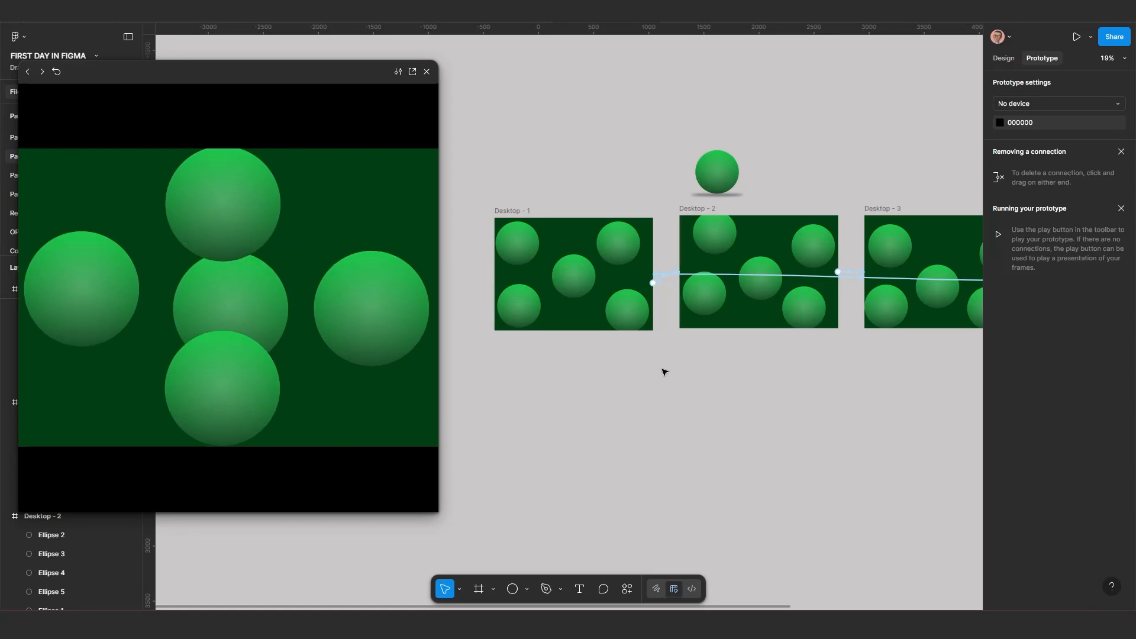
{"action": "scroll", "coordinate": [603, 399], "scroll_direction": "up", "scroll_amount": 1}
{"action": "left_click_drag", "start_coordinate": [601, 400], "coordinate": [647, 390]}
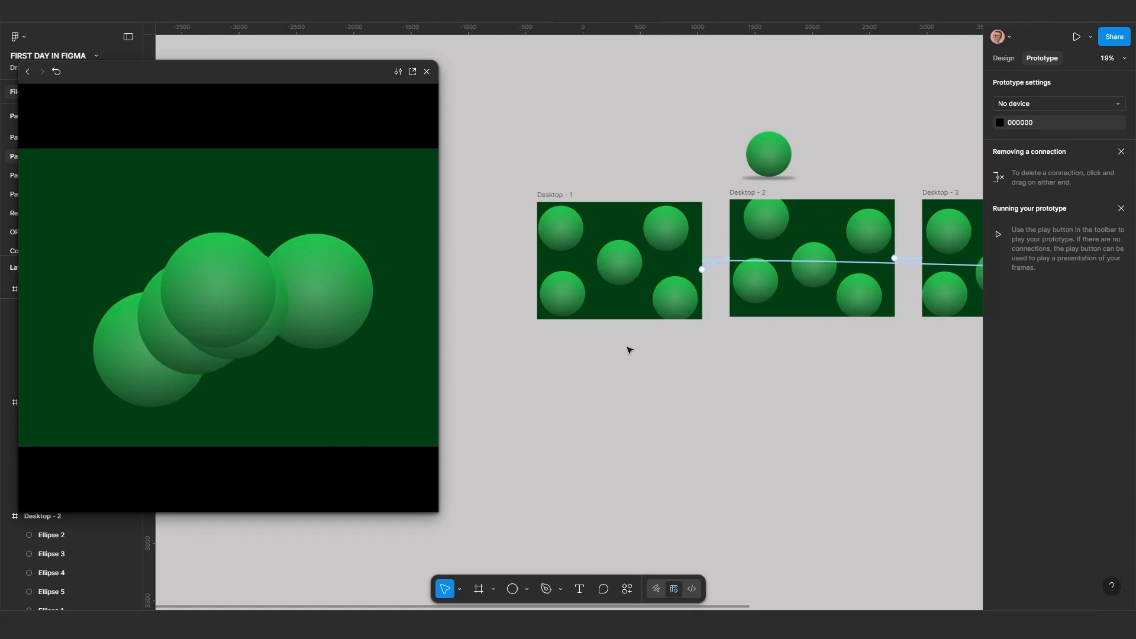
Duplicate all five spheres in Desktop - 1 in place and rotate the copies together to about 145°.
{"action": "scroll", "coordinate": [629, 350], "scroll_direction": "up", "scroll_amount": 5}
{"action": "left_click", "coordinate": [733, 302]}
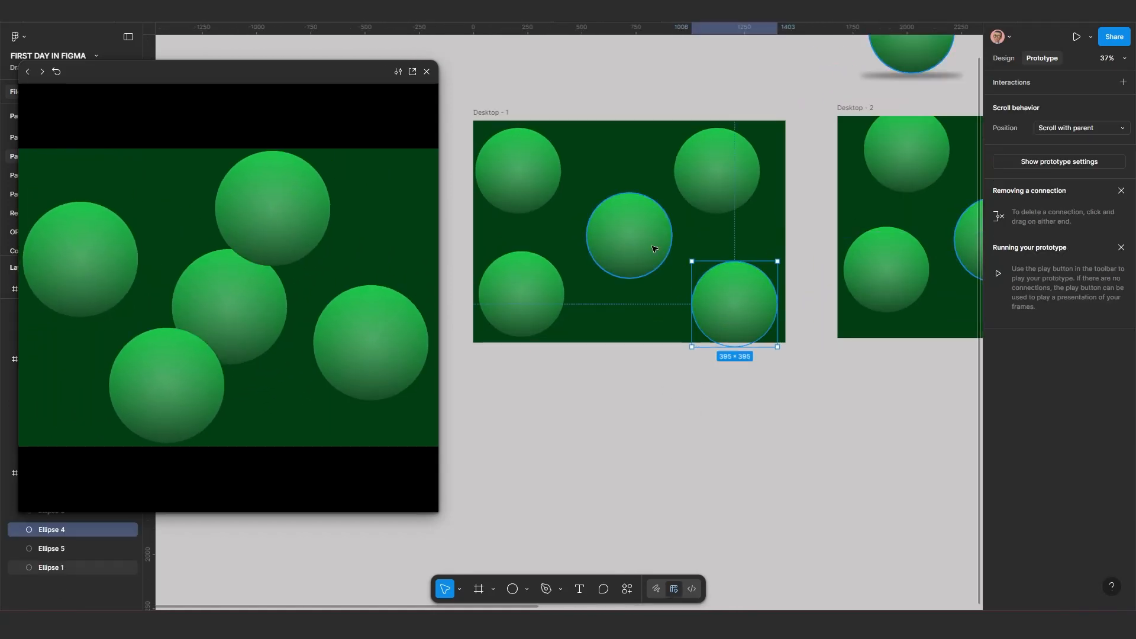
{"action": "left_click", "coordinate": [1003, 58]}
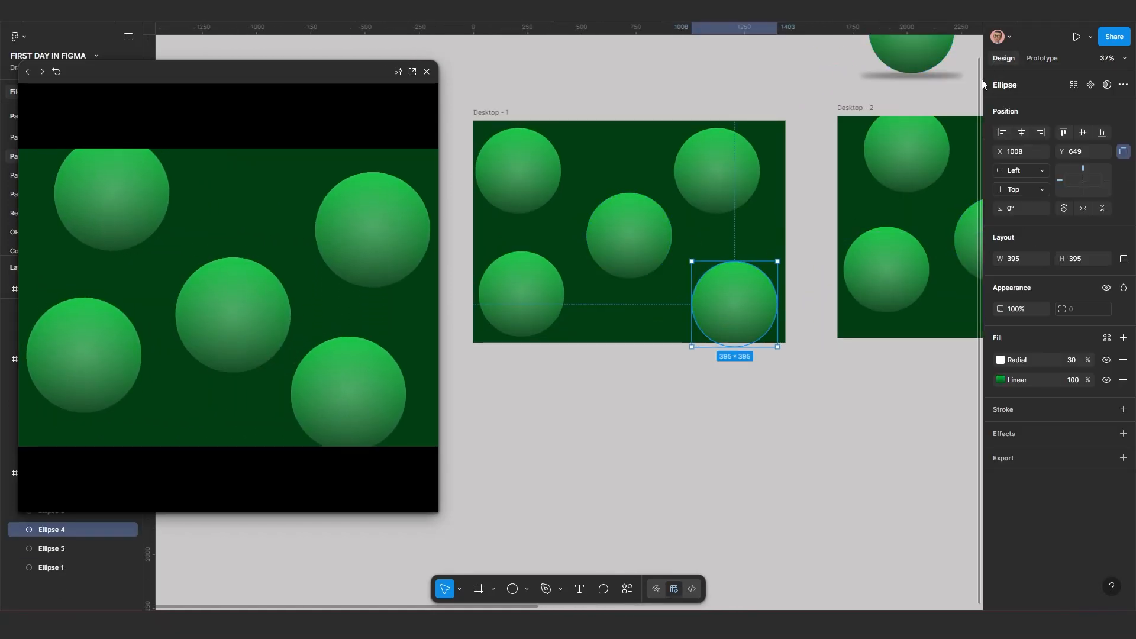
{"action": "left_click", "coordinate": [629, 229], "text": "shift"}
{"action": "left_click", "coordinate": [523, 285], "text": "shift"}
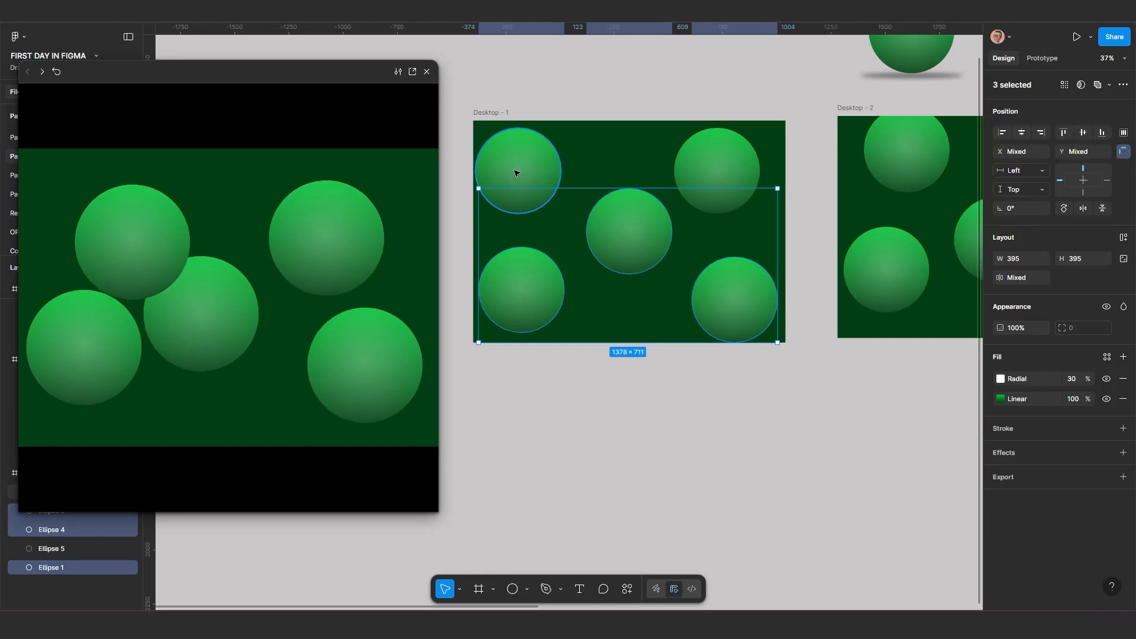
{"action": "left_click", "coordinate": [514, 282]}
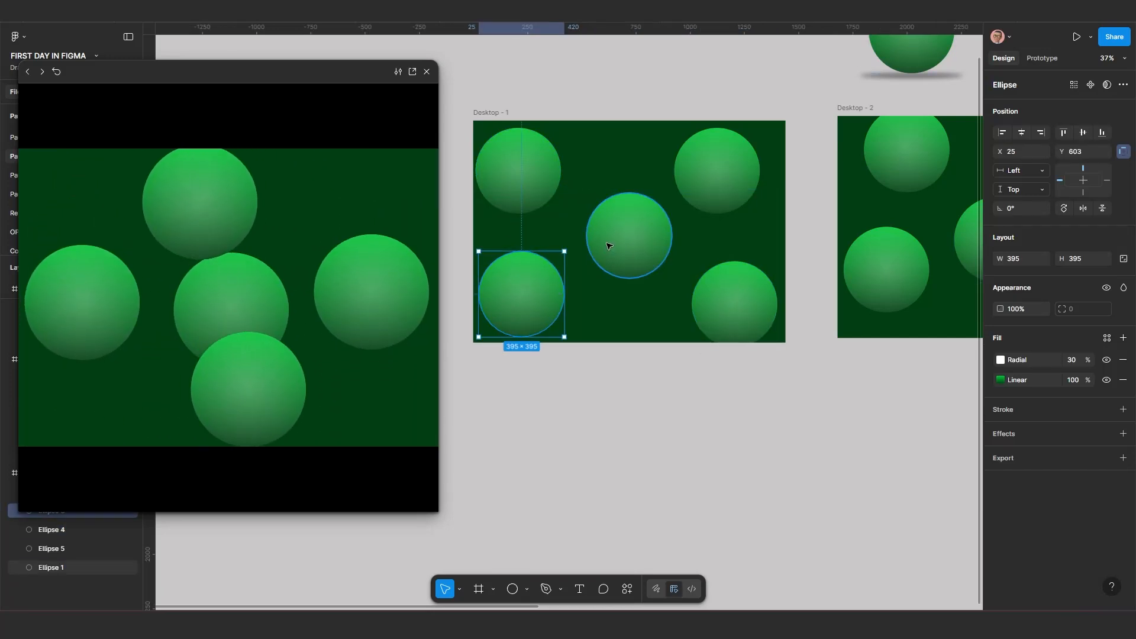
{"action": "left_click", "coordinate": [609, 245], "text": "shift"}
{"action": "left_click", "coordinate": [517, 175], "text": "shift"}
{"action": "left_click", "coordinate": [726, 161], "text": "shift"}
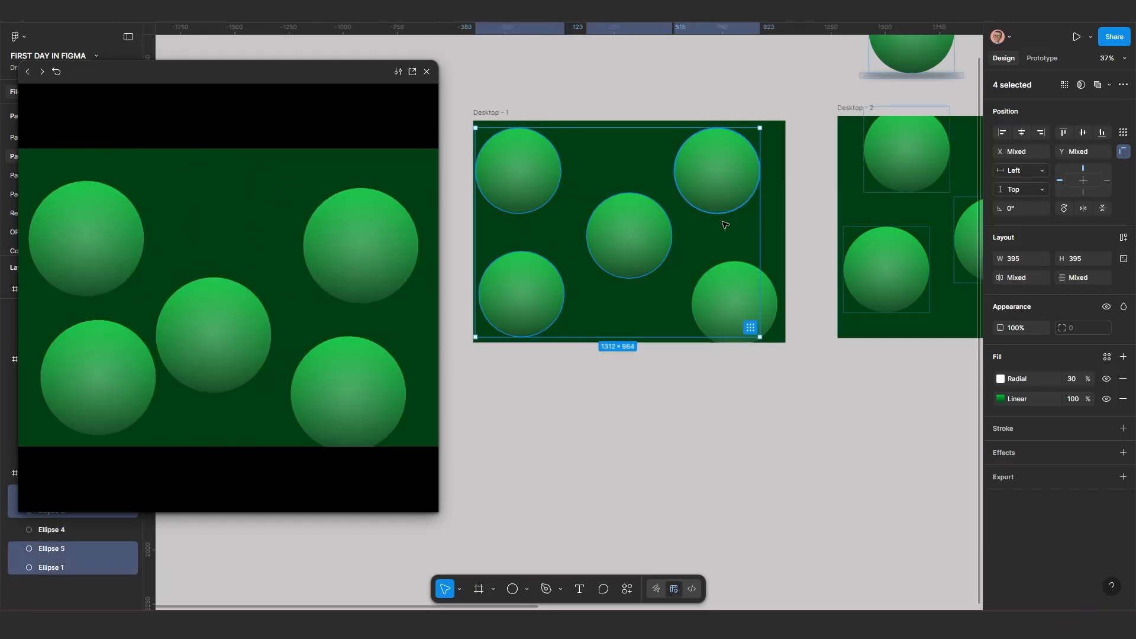
{"action": "left_click", "coordinate": [742, 305], "text": "shift"}
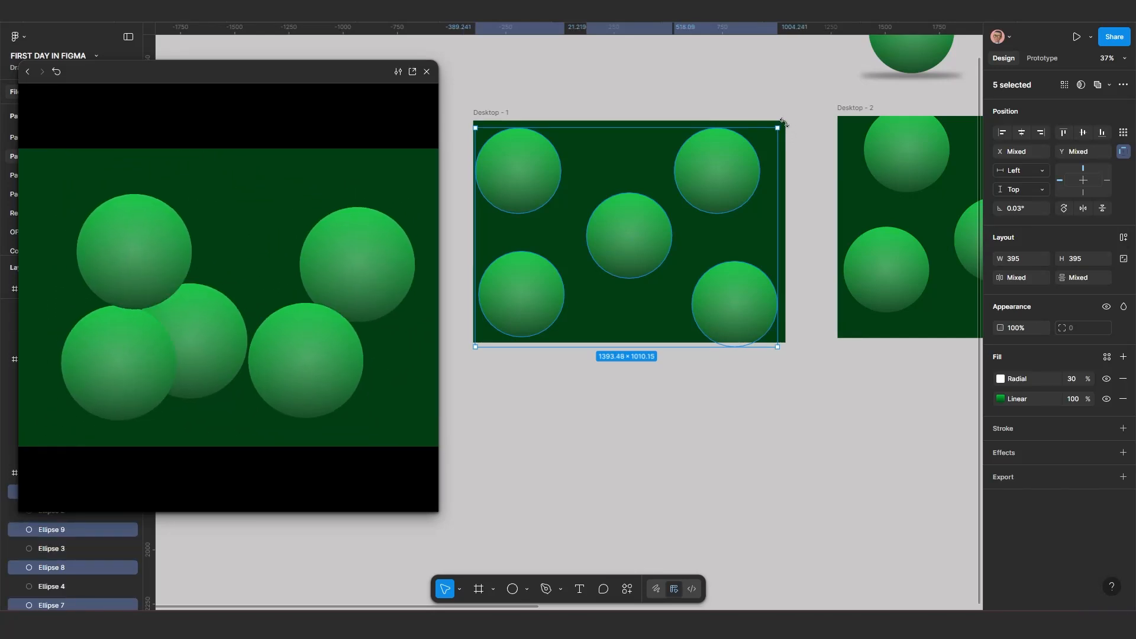
{"action": "left_click_drag", "start_coordinate": [783, 126], "coordinate": [533, 238]}
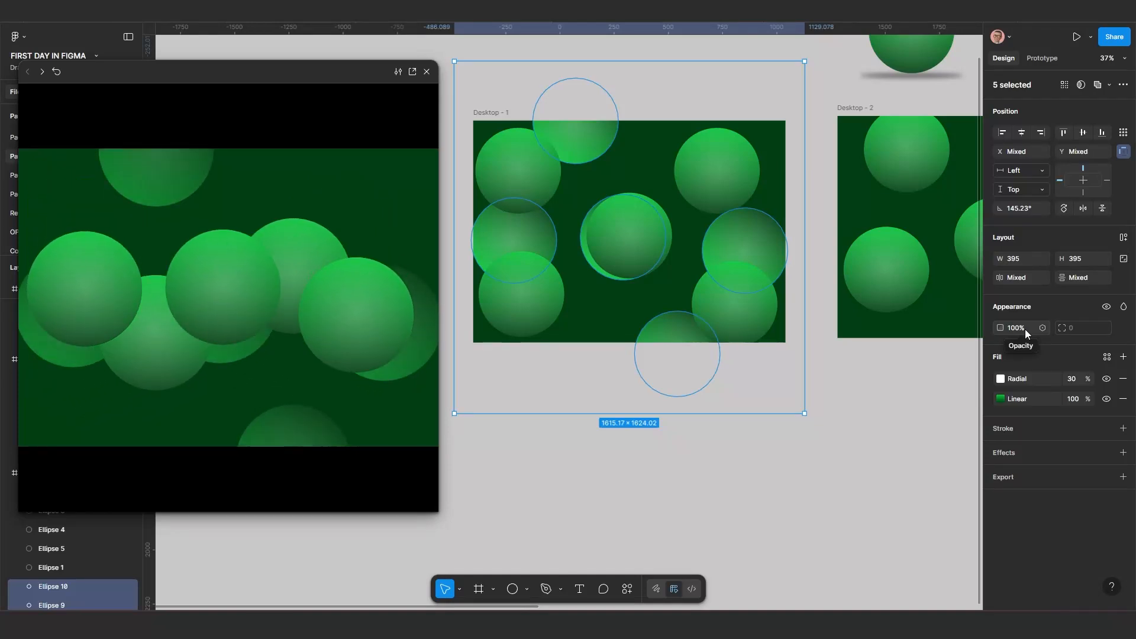
Set the opacity of the five rotated sphere copies in Desktop - 1 to 10%.
{"action": "left_click", "coordinate": [1024, 329]}
{"action": "type", "text": "1"}
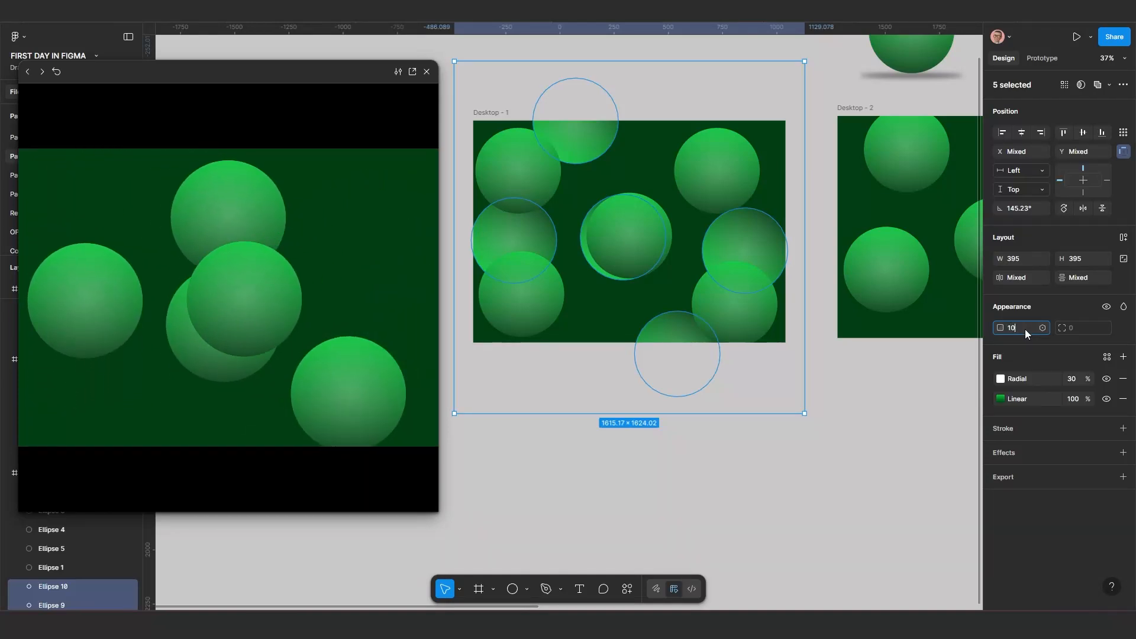
{"action": "type", "text": "0"}
{"action": "key", "text": "Return"}
{"action": "scroll", "coordinate": [747, 314], "scroll_direction": "up", "scroll_amount": 2}
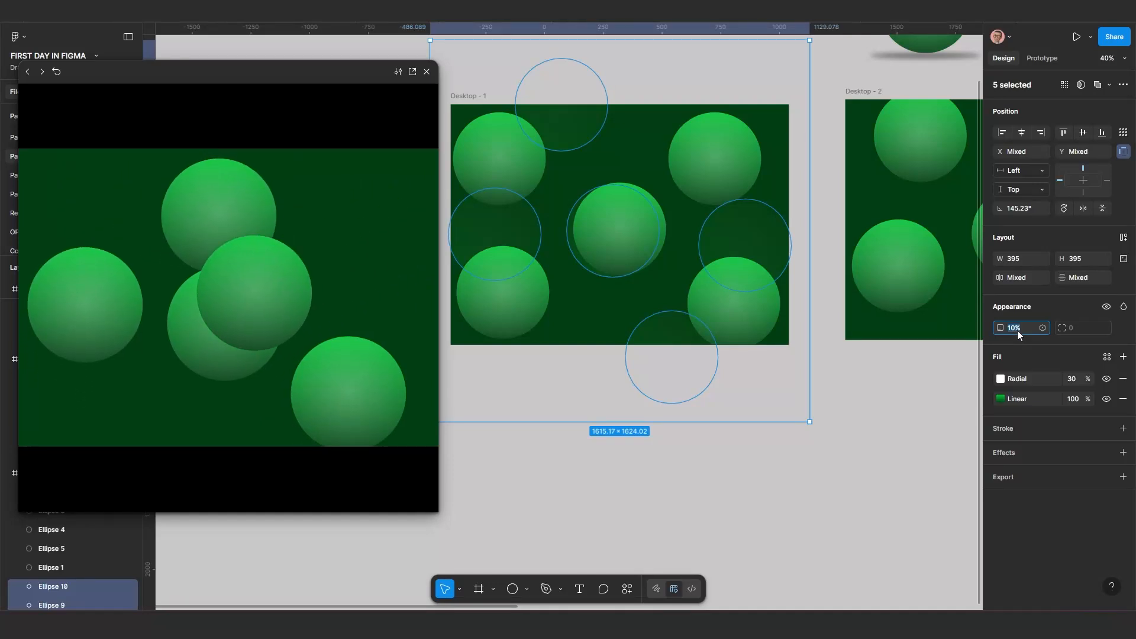
Try 20% opacity on the rotated copies in Desktop - 1, return them to 10% and deselect them.
{"action": "left_click", "coordinate": [1017, 330]}
{"action": "type", "text": "20"}
{"action": "key", "text": "Return"}
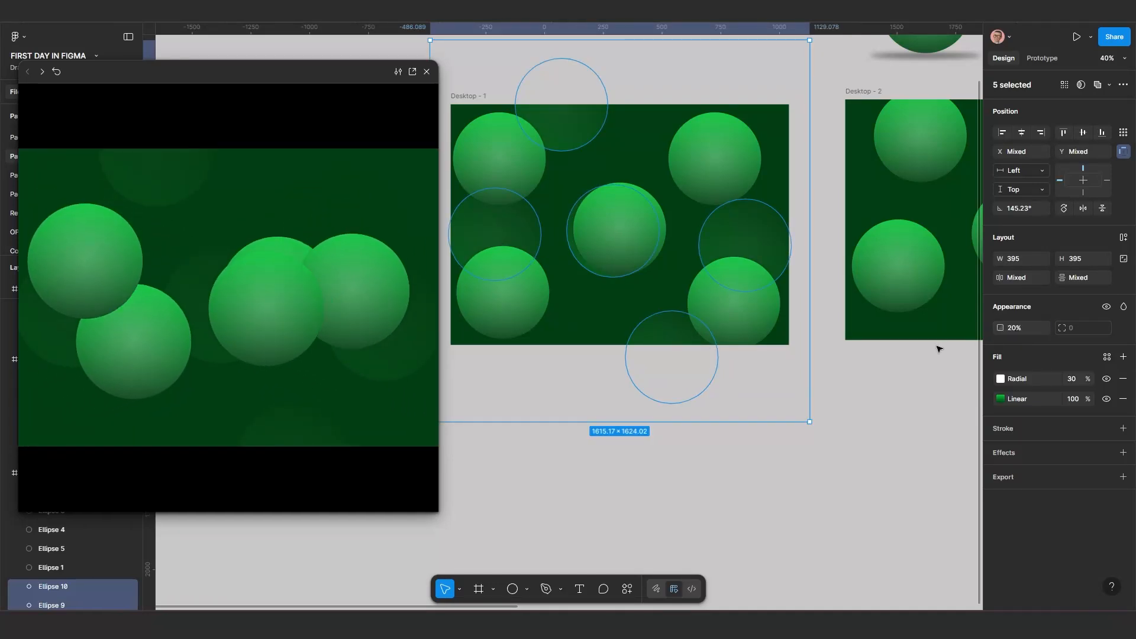
{"action": "left_click", "coordinate": [1020, 334]}
{"action": "type", "text": "1"}
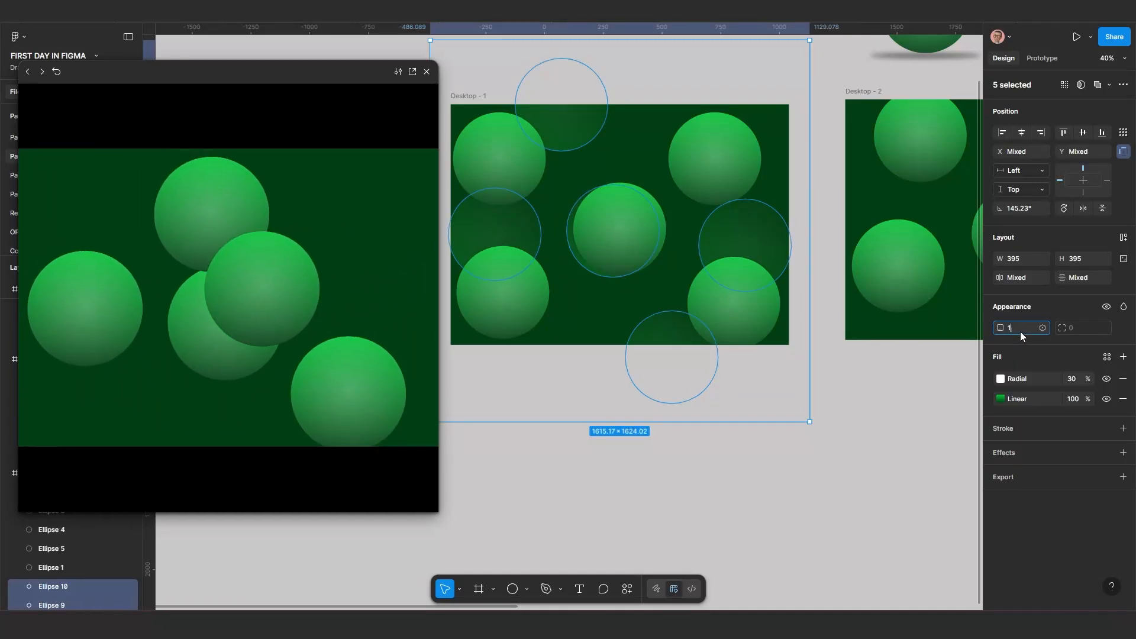
{"action": "type", "text": "0"}
{"action": "key", "text": "Return"}
{"action": "scroll", "coordinate": [722, 264], "scroll_direction": "down", "scroll_amount": 1}
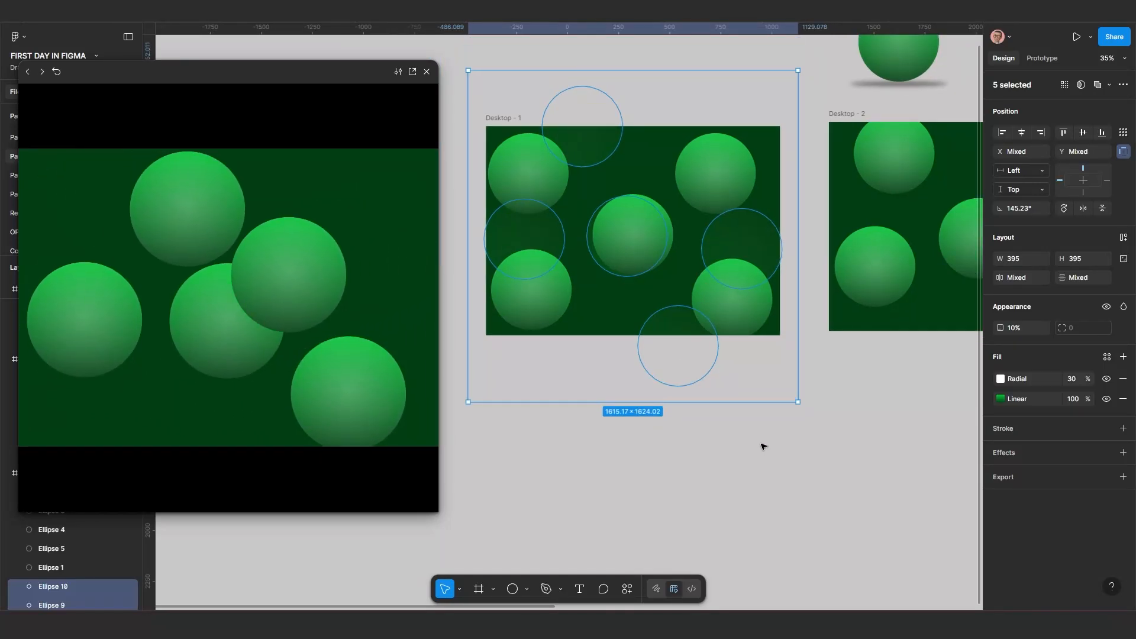
{"action": "left_click_drag", "start_coordinate": [760, 447], "coordinate": [694, 472]}
Duplicate all five spheres in Desktop - 2 in place and rotate the copies together to about 149°.
{"action": "scroll", "coordinate": [728, 453], "scroll_direction": "right", "scroll_amount": 5}
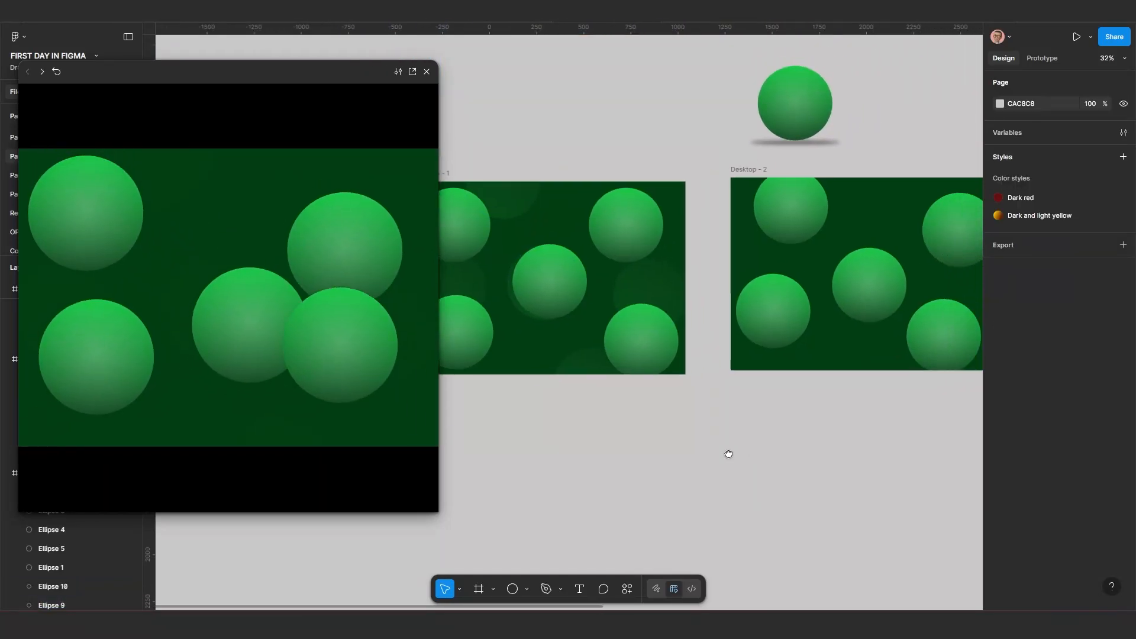
{"action": "left_click", "coordinate": [699, 236]}
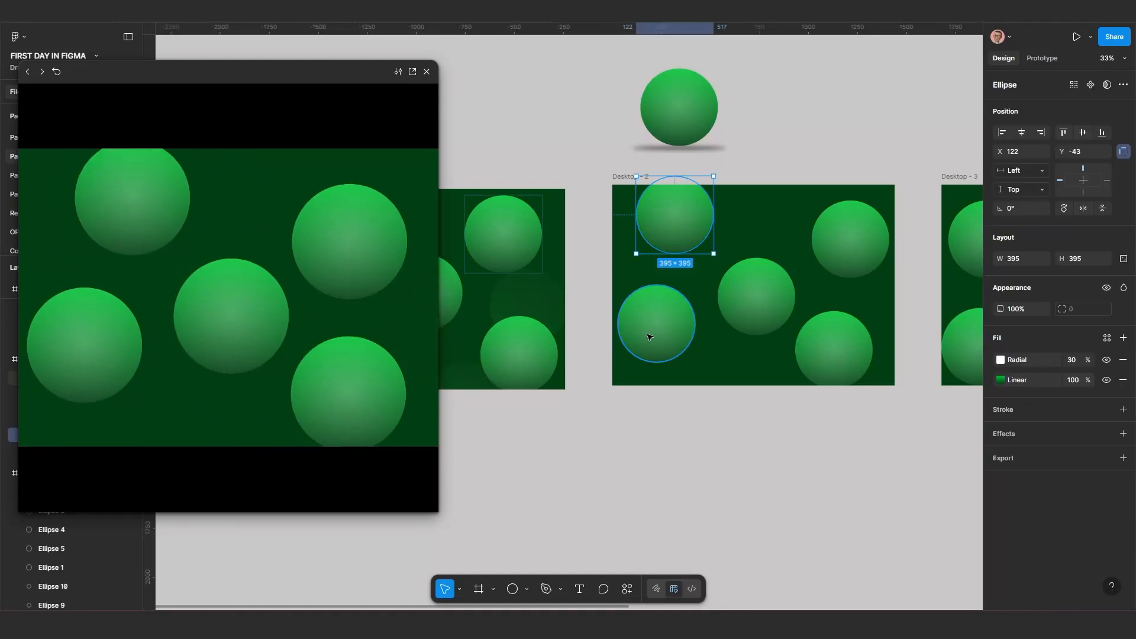
{"action": "left_click", "coordinate": [650, 329], "text": "shift"}
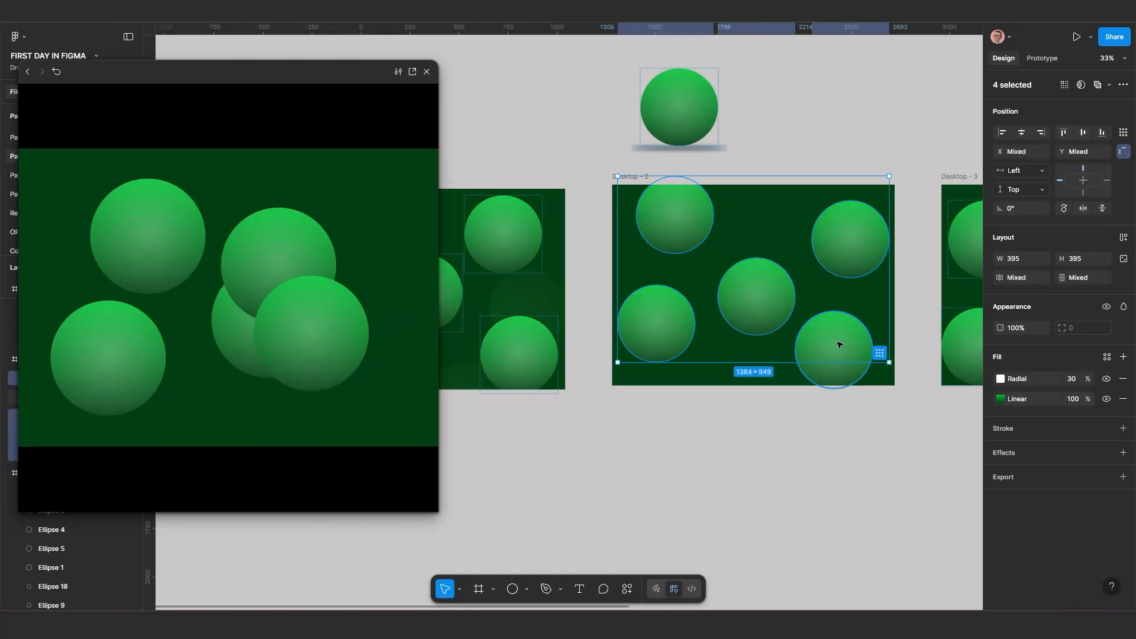
{"action": "scroll", "coordinate": [837, 342], "scroll_direction": "down", "scroll_amount": 2}
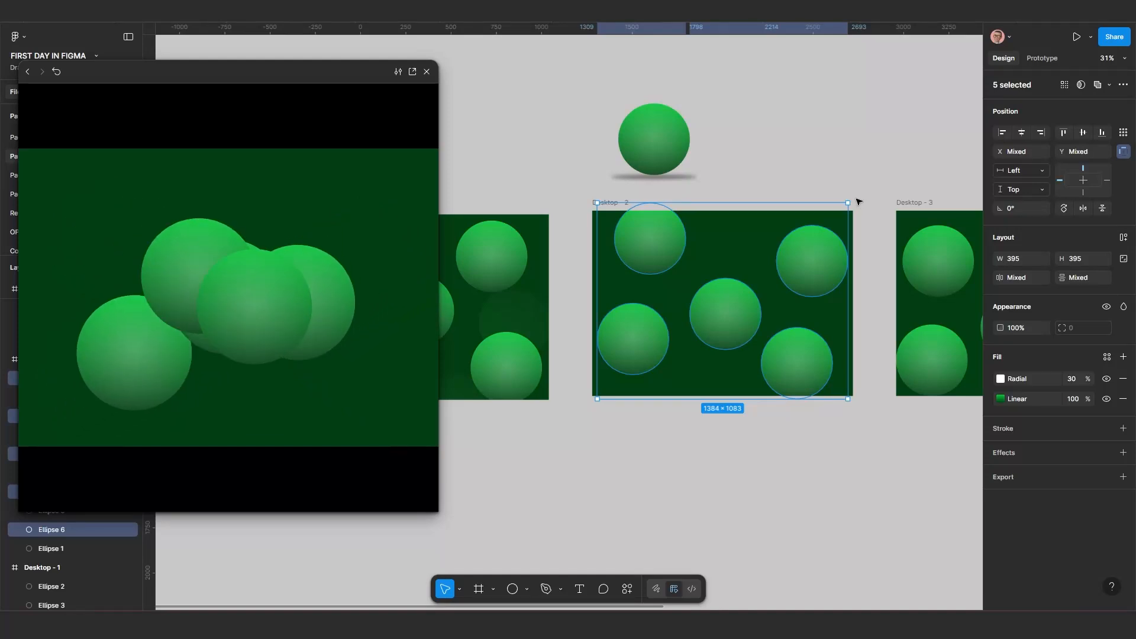
{"action": "left_click_drag", "start_coordinate": [853, 201], "coordinate": [577, 325]}
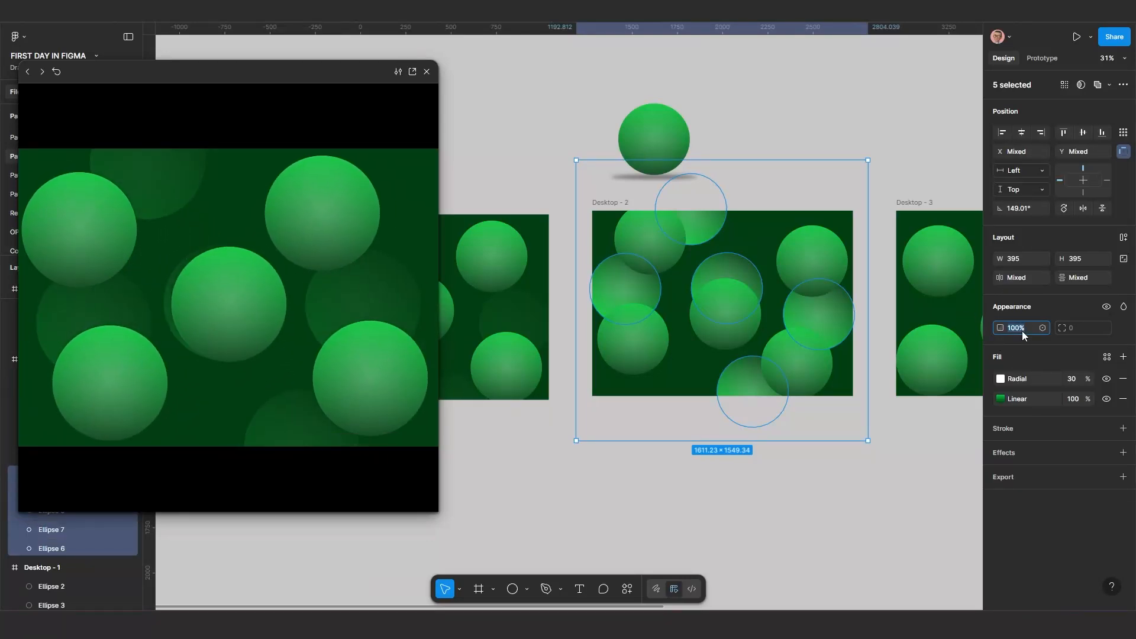
Set the opacity of the five rotated sphere copies in Desktop - 2 to 10%.
{"action": "left_click", "coordinate": [1023, 332]}
{"action": "type", "text": "10"}
{"action": "key", "text": "Return"}
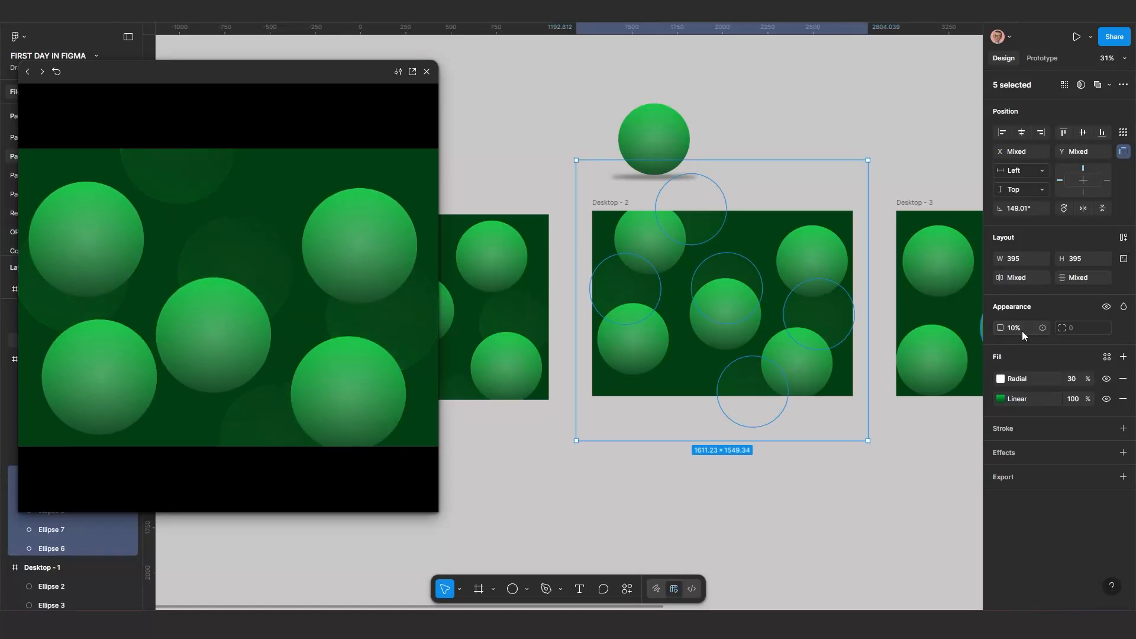
Duplicate all five spheres in Desktop - 3 in place and rotate the copies together to about -114°.
{"action": "scroll", "coordinate": [675, 339], "scroll_direction": "down", "scroll_amount": 3}
{"action": "scroll", "coordinate": [675, 339], "scroll_direction": "up", "scroll_amount": 3}
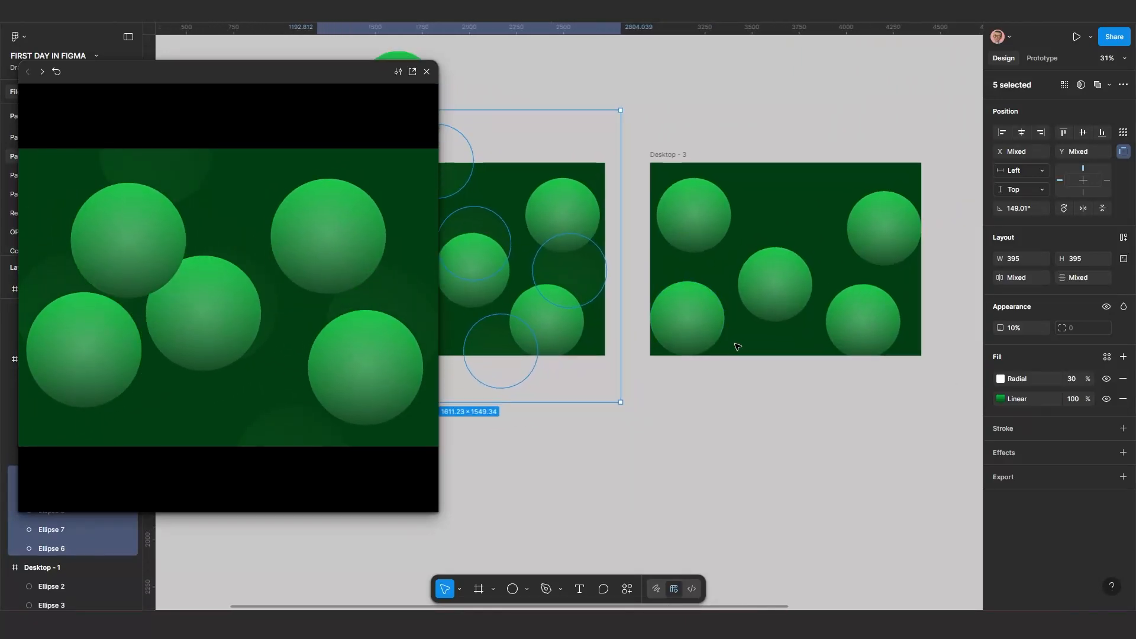
{"action": "left_click", "coordinate": [699, 239]}
{"action": "left_click", "coordinate": [688, 328], "text": "shift"}
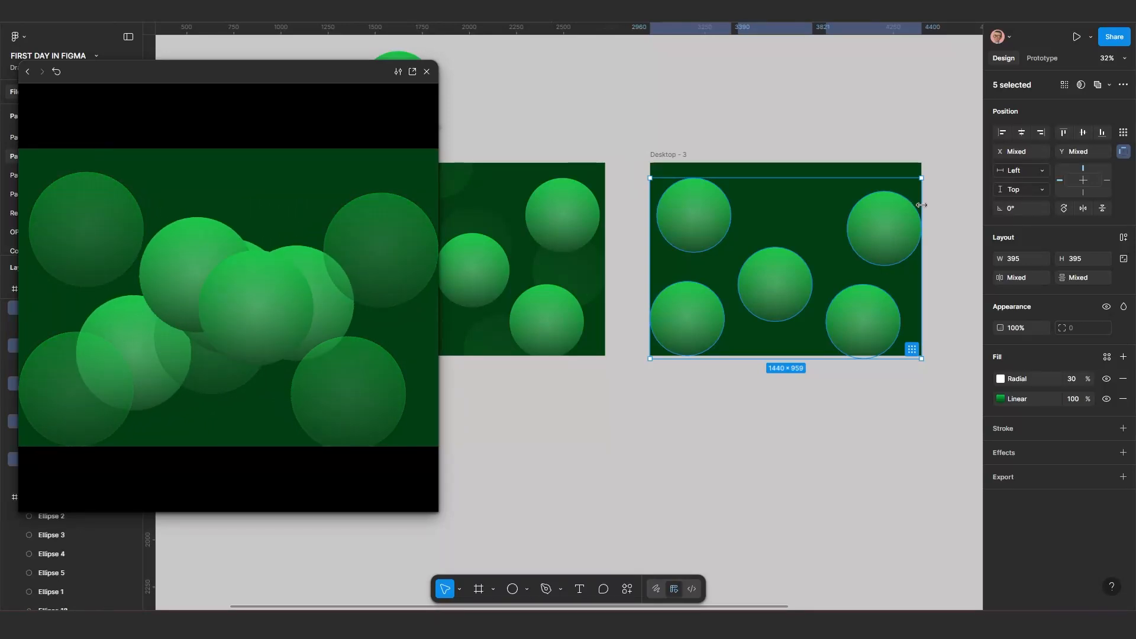
{"action": "left_click_drag", "start_coordinate": [927, 178], "coordinate": [730, 172]}
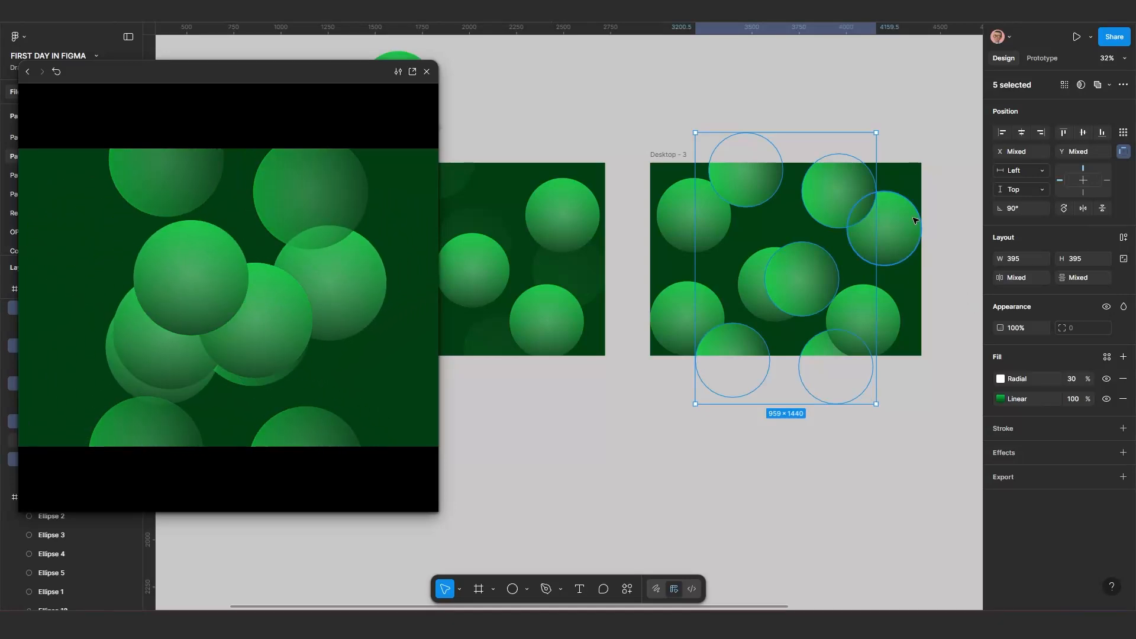
{"action": "left_click_drag", "start_coordinate": [880, 129], "coordinate": [695, 322]}
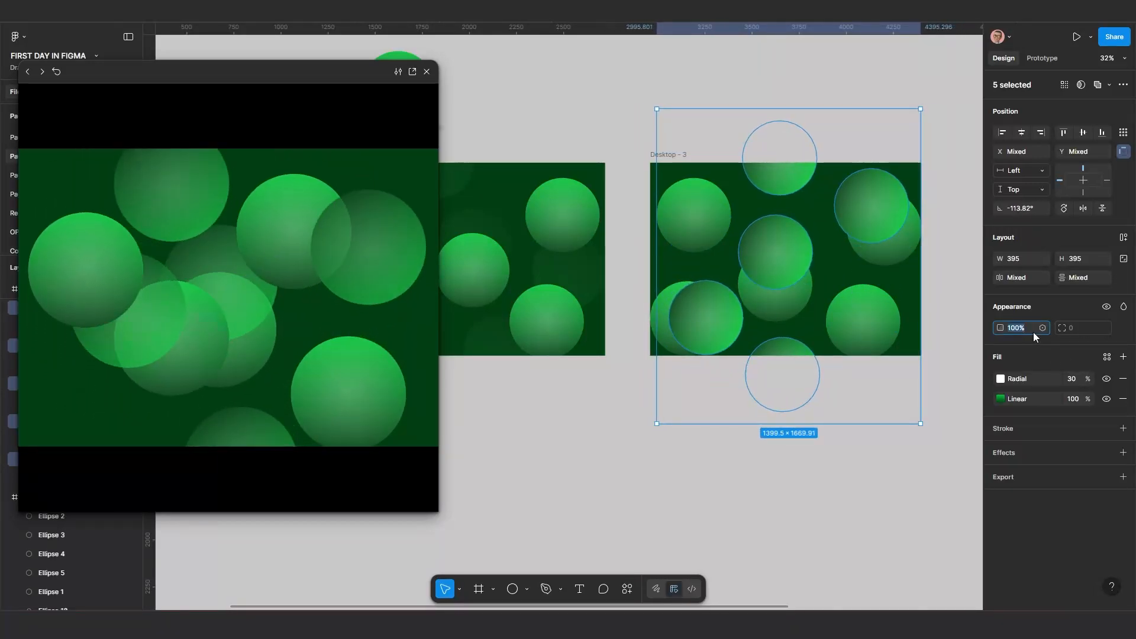
Set the opacity of the five rotated sphere copies in Desktop - 3 to 10%.
{"action": "left_click", "coordinate": [1033, 332]}
{"action": "type", "text": "10"}
{"action": "key", "text": "Return"}
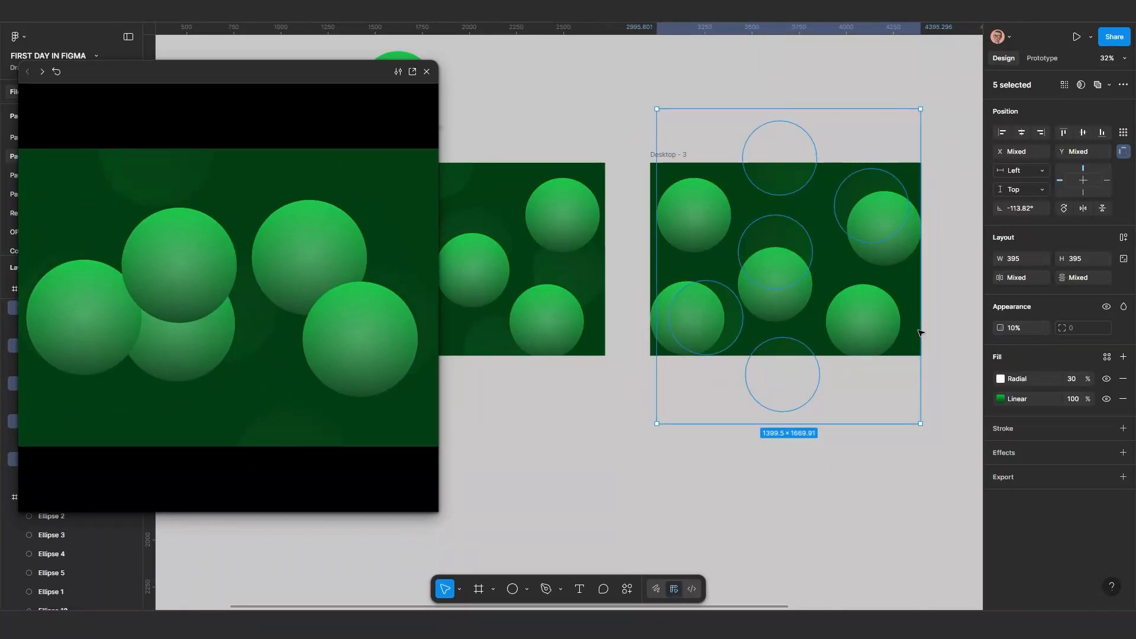
Duplicate all five spheres in Desktop - 4 in place and rotate the copies together to 150°.
{"action": "scroll", "coordinate": [861, 353], "scroll_direction": "up", "scroll_amount": 1}
{"action": "scroll", "coordinate": [767, 360], "scroll_direction": "up", "scroll_amount": 1}
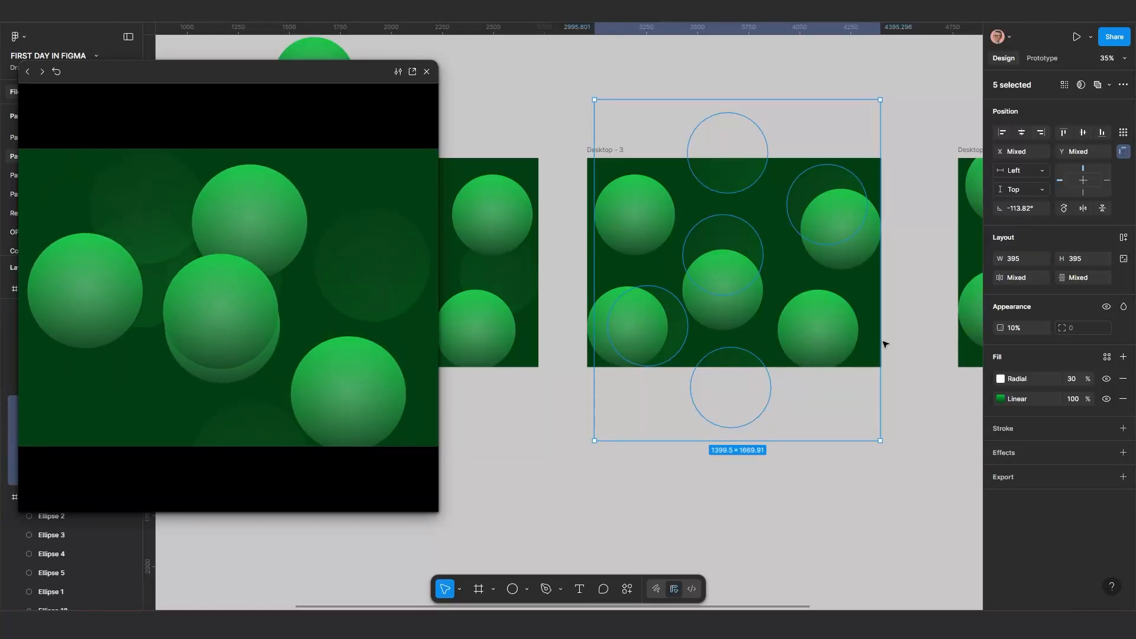
{"action": "scroll", "coordinate": [689, 408], "scroll_direction": "down", "scroll_amount": 2}
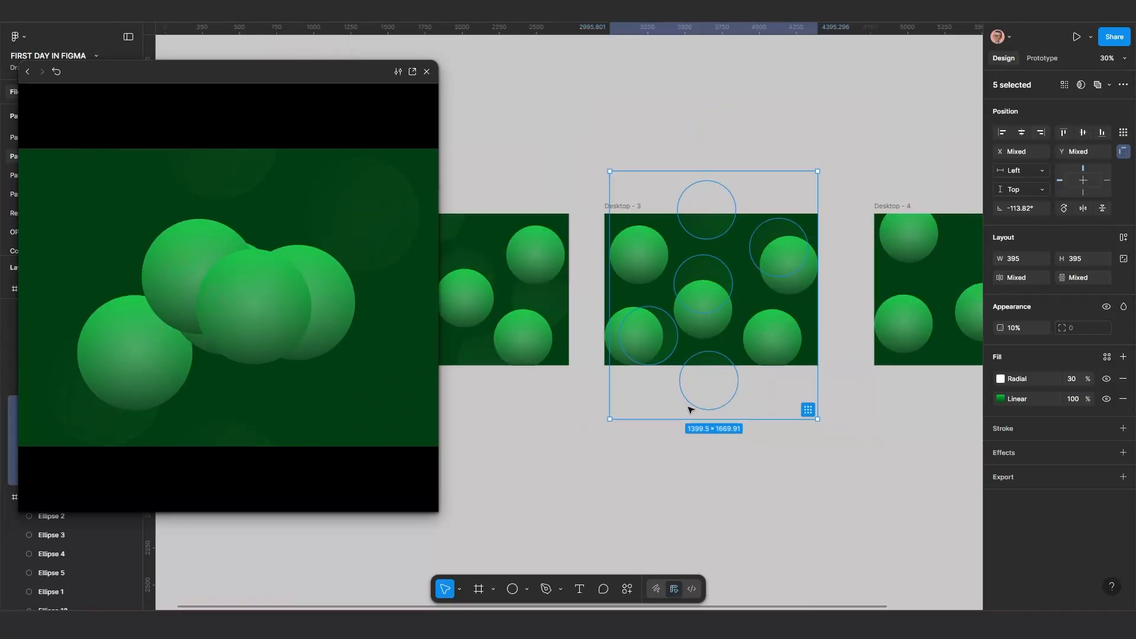
{"action": "scroll", "coordinate": [689, 408], "scroll_direction": "right", "scroll_amount": 3}
{"action": "left_click", "coordinate": [747, 233]}
{"action": "left_click", "coordinate": [743, 313], "text": "shift"}
{"action": "left_click", "coordinate": [814, 302], "text": "shift"}
{"action": "left_click", "coordinate": [862, 250], "text": "shift"}
{"action": "left_click", "coordinate": [879, 312], "text": "shift"}
{"action": "scroll", "coordinate": [876, 266], "scroll_direction": "right", "scroll_amount": 3}
{"action": "left_click_drag", "start_coordinate": [805, 196], "coordinate": [582, 287]}
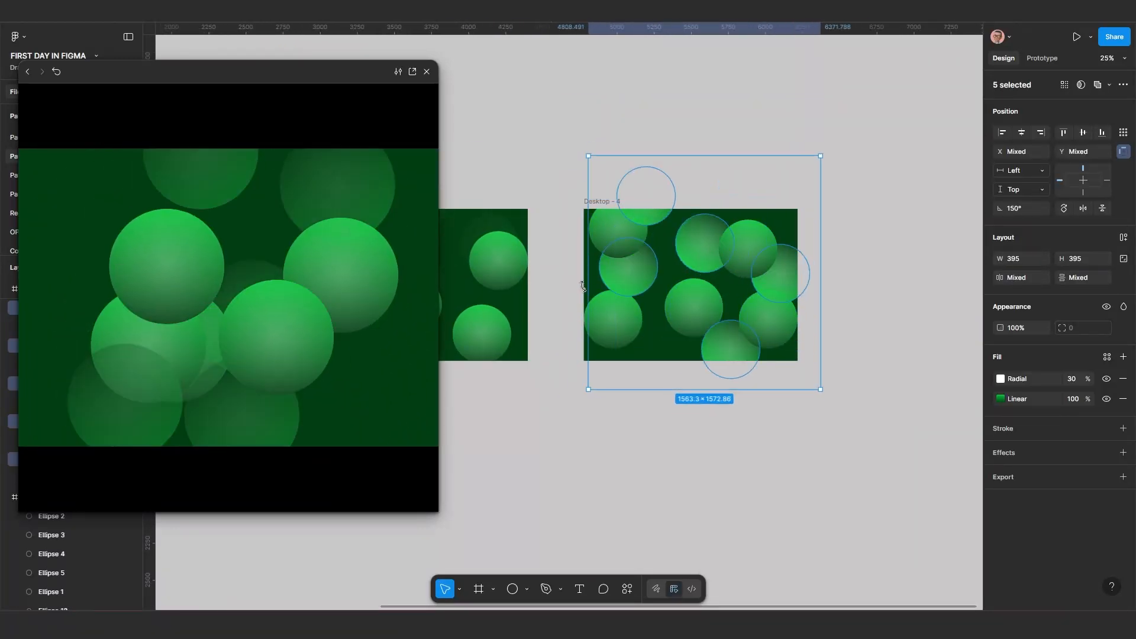
Set the opacity of the five rotated sphere copies in Desktop - 4 to 10% and deselect them.
{"action": "left_click", "coordinate": [1021, 327]}
{"action": "type", "text": "10"}
{"action": "key", "text": "Return"}
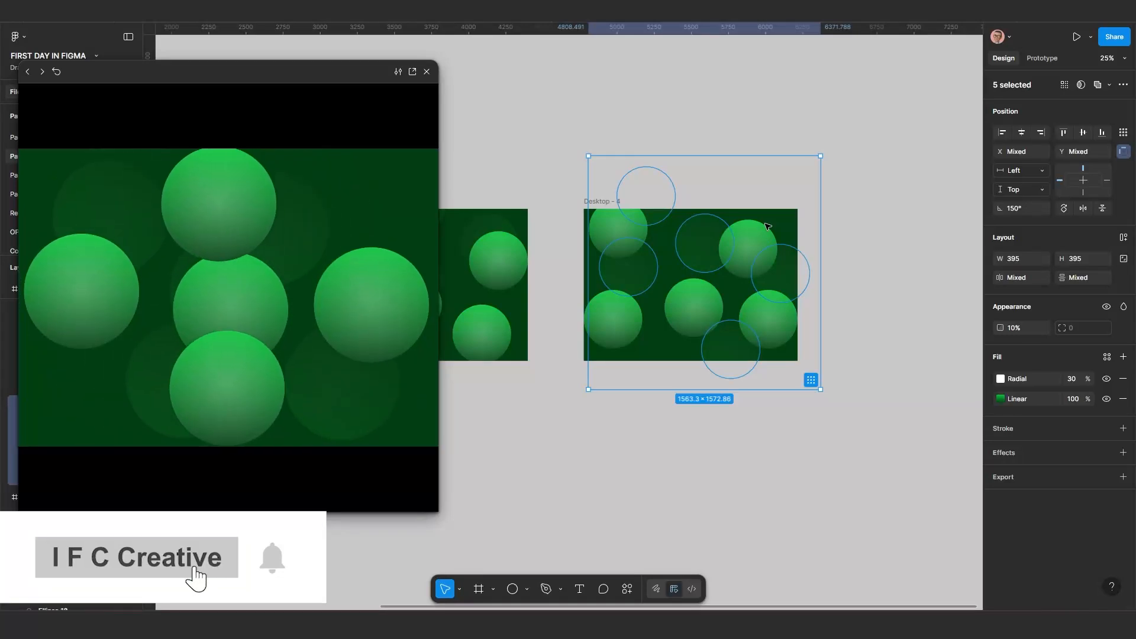
{"action": "left_click", "coordinate": [712, 421]}
Review the faint background spheres across all four Desktop frames.
{"action": "scroll", "coordinate": [577, 457], "scroll_direction": "down", "scroll_amount": 1}
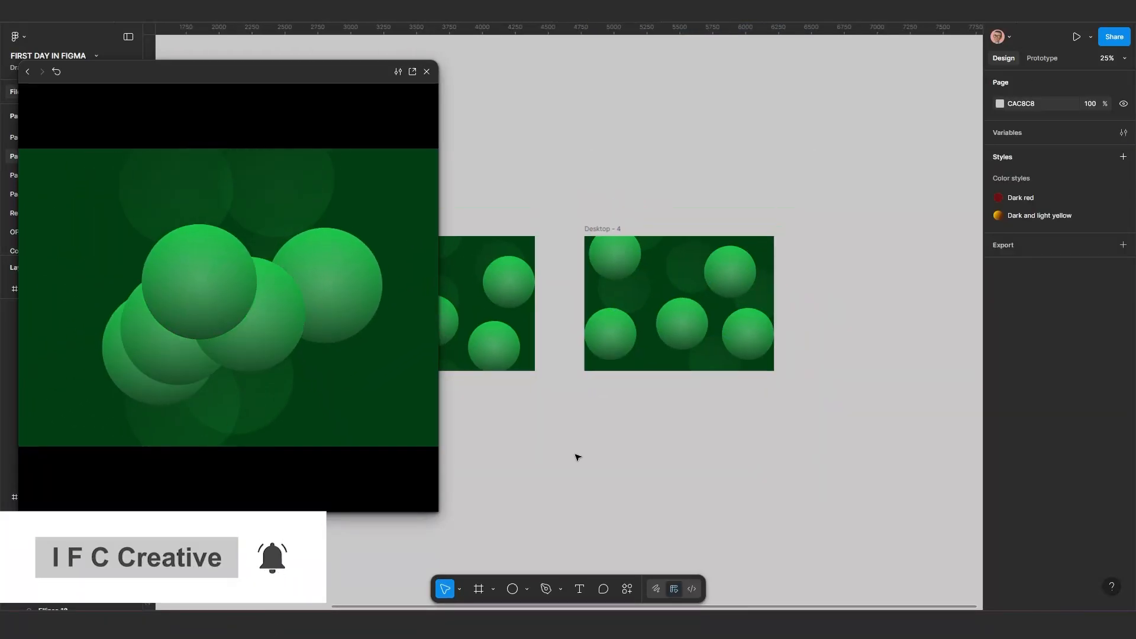
{"action": "scroll", "coordinate": [615, 450], "scroll_direction": "left", "scroll_amount": 3}
{"action": "scroll", "coordinate": [594, 441], "scroll_direction": "up", "scroll_amount": 1}
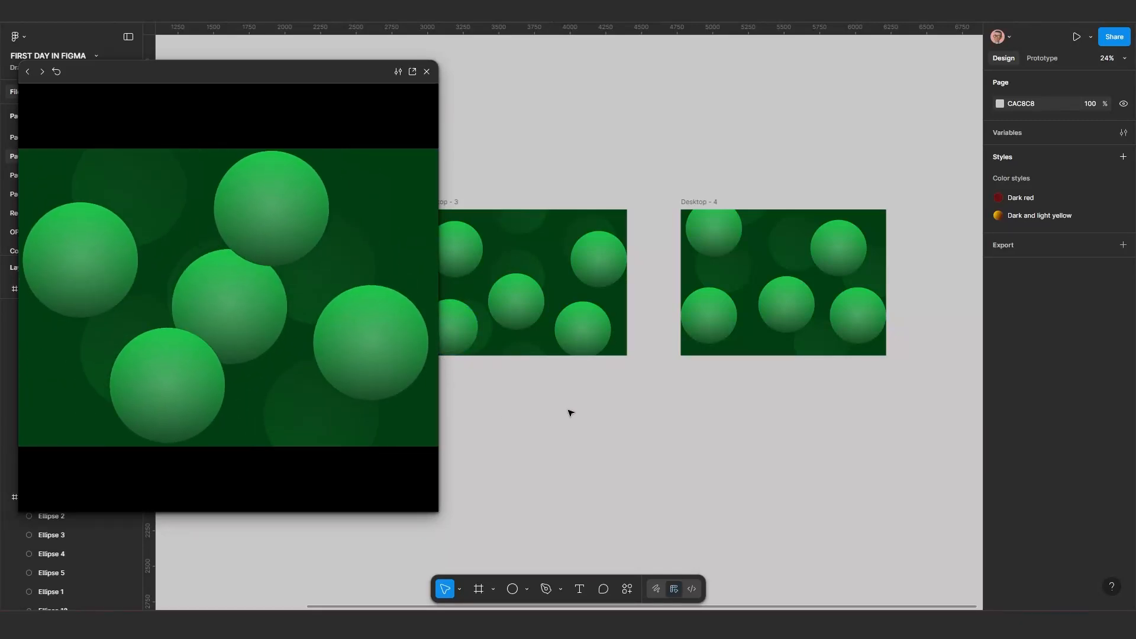
{"action": "scroll", "coordinate": [586, 414], "scroll_direction": "down", "scroll_amount": 3}
{"action": "scroll", "coordinate": [697, 388], "scroll_direction": "left", "scroll_amount": 4}
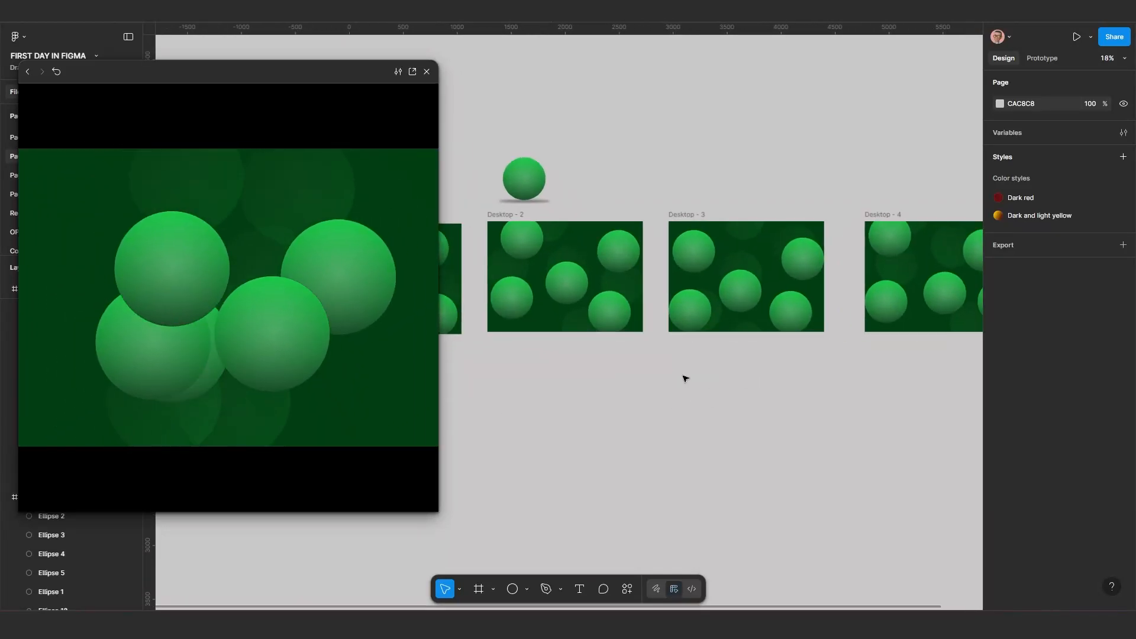
{"action": "scroll", "coordinate": [684, 378], "scroll_direction": "left", "scroll_amount": 4}
{"action": "scroll", "coordinate": [740, 368], "scroll_direction": "down", "scroll_amount": 2}
{"action": "scroll", "coordinate": [740, 375], "scroll_direction": "up", "scroll_amount": 2}
{"action": "scroll", "coordinate": [667, 373], "scroll_direction": "left", "scroll_amount": 2}
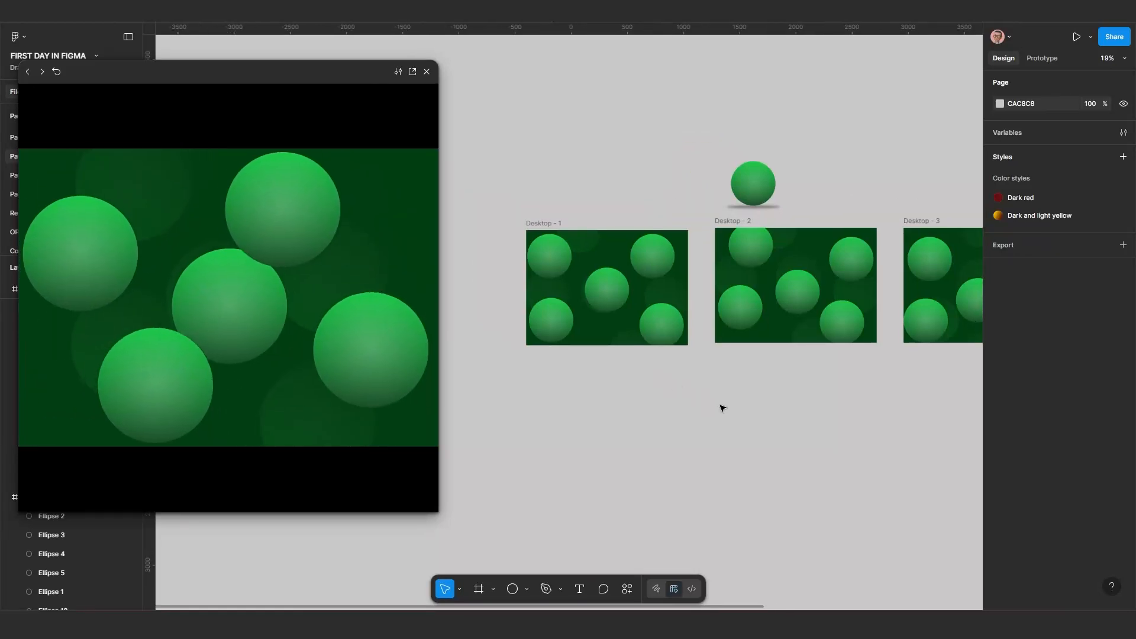
{"action": "scroll", "coordinate": [641, 444], "scroll_direction": "up", "scroll_amount": 2}
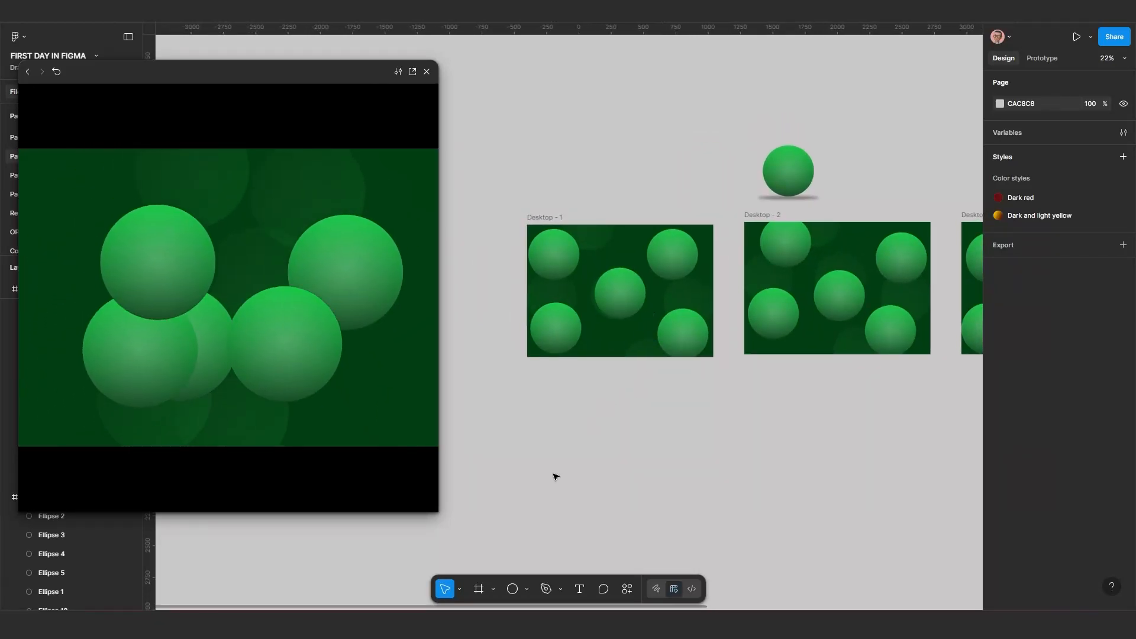
{"action": "scroll", "coordinate": [633, 431], "scroll_direction": "down", "scroll_amount": 2}
{"action": "scroll", "coordinate": [634, 431], "scroll_direction": "left", "scroll_amount": 1}
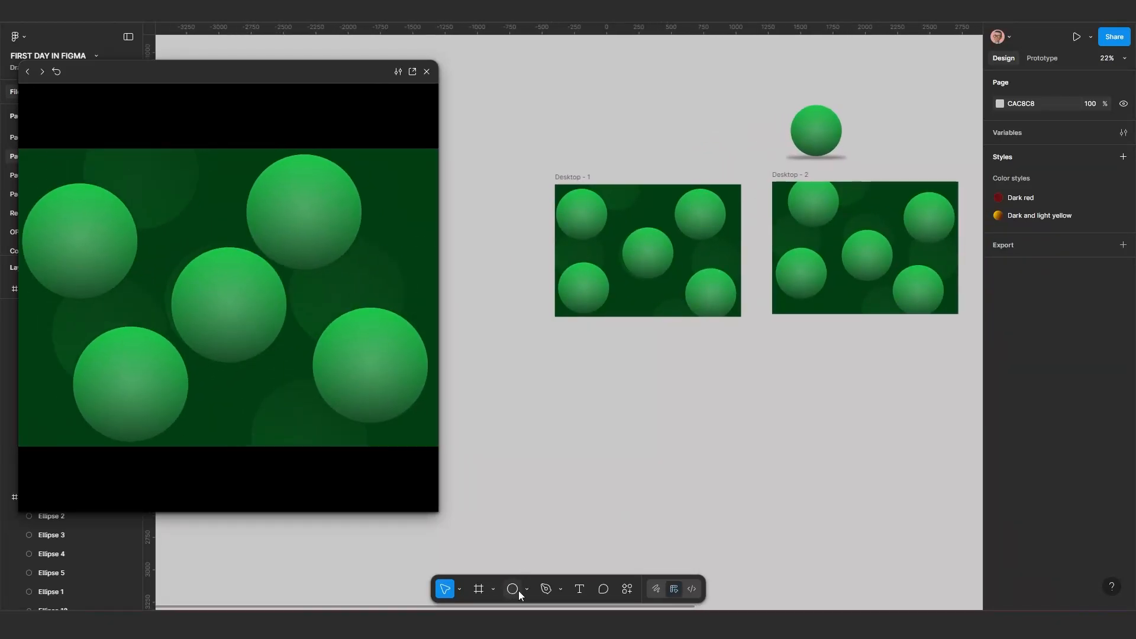
Draw a rectangle about 1542 × 1167 covering Desktop - 1 and move it to the empty canvas below the frame.
{"action": "left_click", "coordinate": [526, 589]}
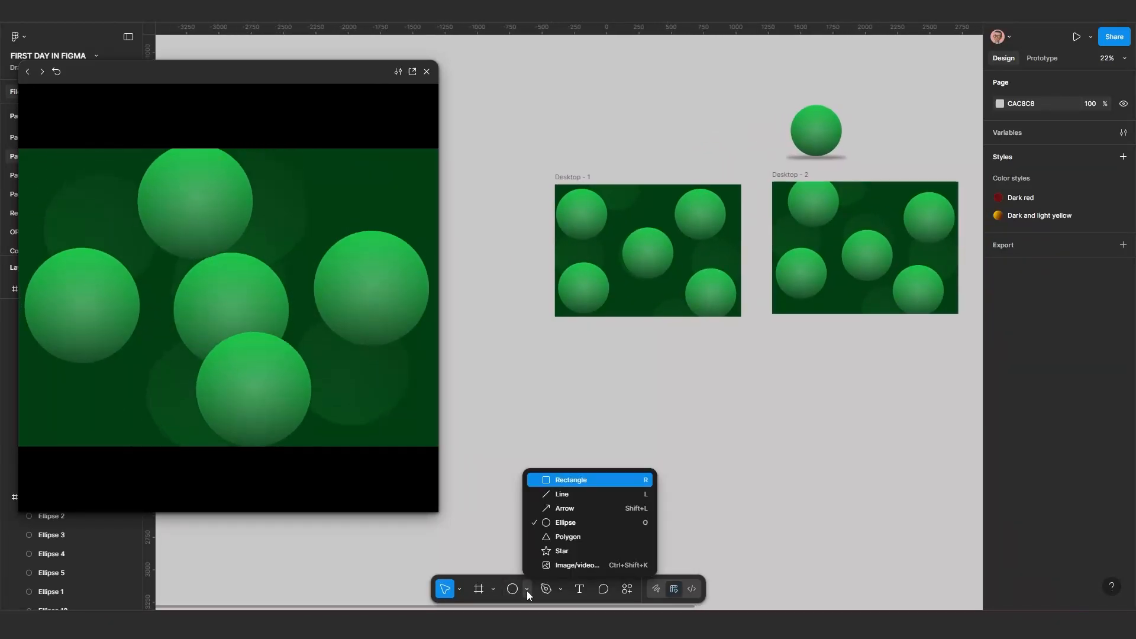
{"action": "left_click", "coordinate": [566, 484]}
{"action": "mouse_move", "coordinate": [547, 182]}
{"action": "left_mouse_down"}
{"action": "mouse_move", "coordinate": [672, 323]}
{"action": "mouse_move", "coordinate": [758, 338]}
{"action": "mouse_move", "coordinate": [737, 307]}
{"action": "mouse_move", "coordinate": [744, 325]}
{"action": "left_mouse_up"}
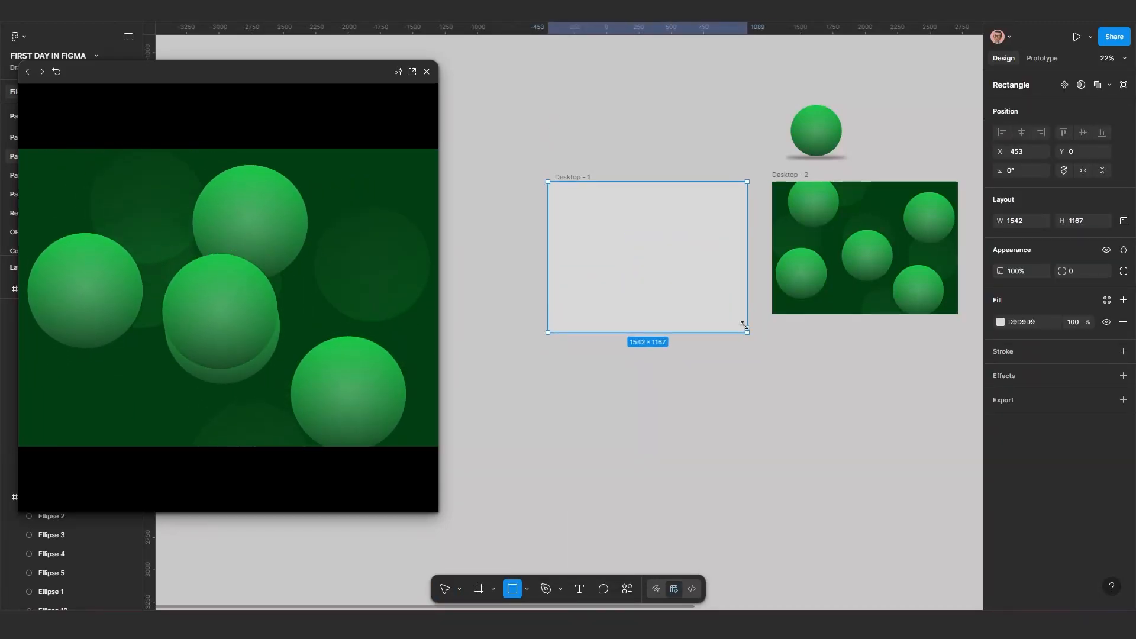
{"action": "scroll", "coordinate": [673, 263], "scroll_direction": "up", "scroll_amount": 1}
{"action": "left_click_drag", "start_coordinate": [656, 249], "coordinate": [672, 456]}
{"action": "scroll", "coordinate": [680, 474], "scroll_direction": "up", "scroll_amount": 3}
{"action": "scroll", "coordinate": [719, 357], "scroll_direction": "down", "scroll_amount": 3}
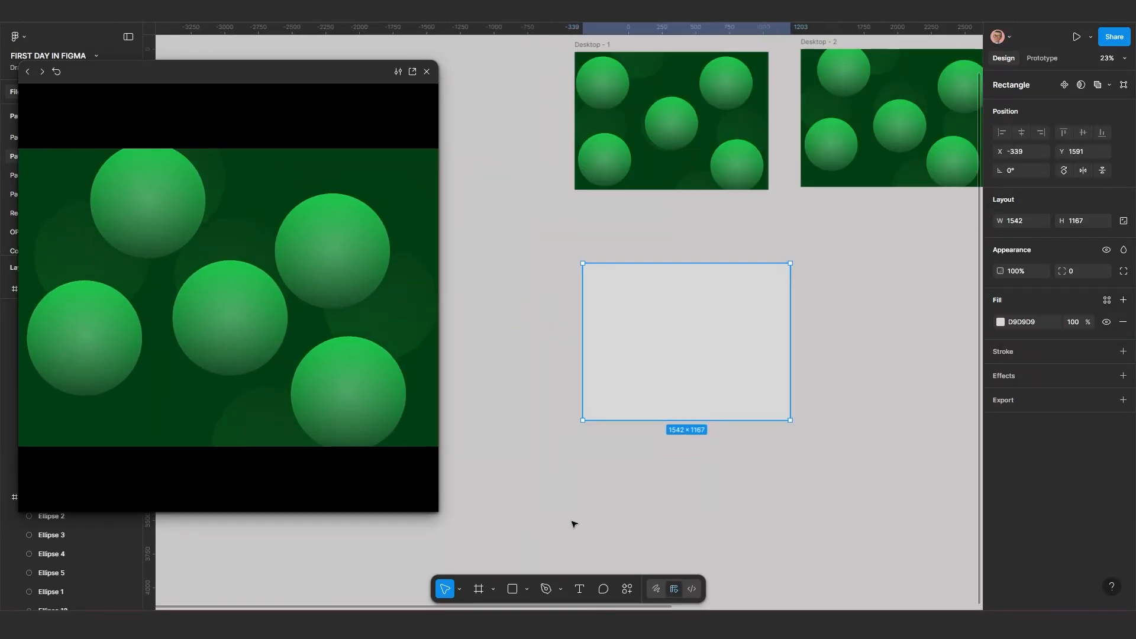
Add a small rectangle about 121 × 110 filled with C58787 inside the large grey rectangle.
{"action": "scroll", "coordinate": [730, 424], "scroll_direction": "up", "scroll_amount": 1}
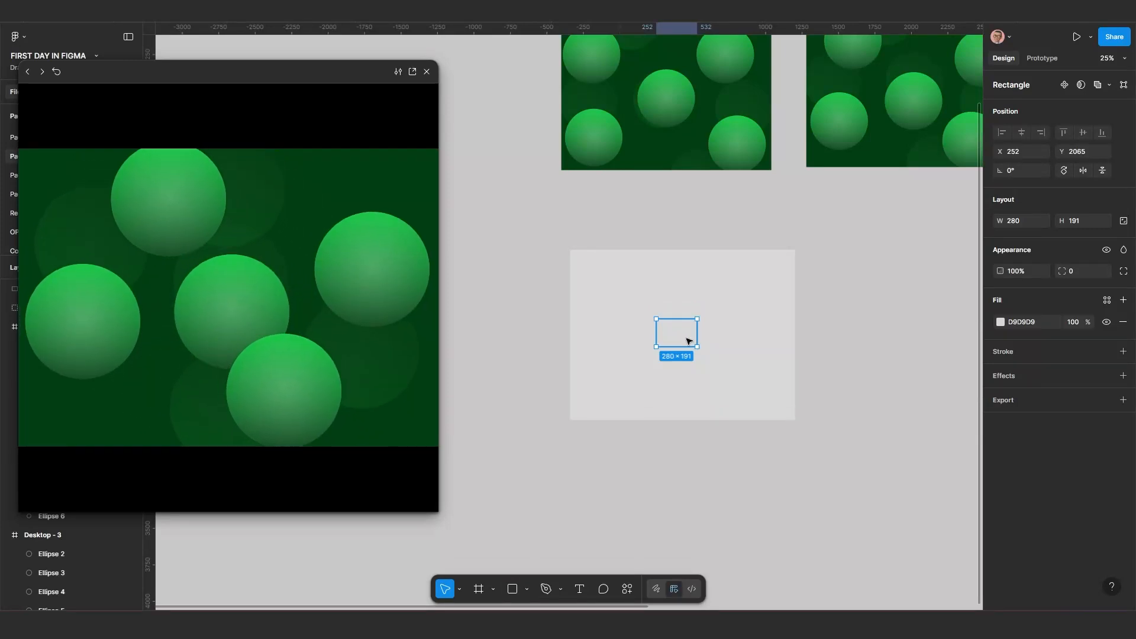
{"action": "left_click", "coordinate": [1000, 321]}
{"action": "left_click", "coordinate": [889, 392]}
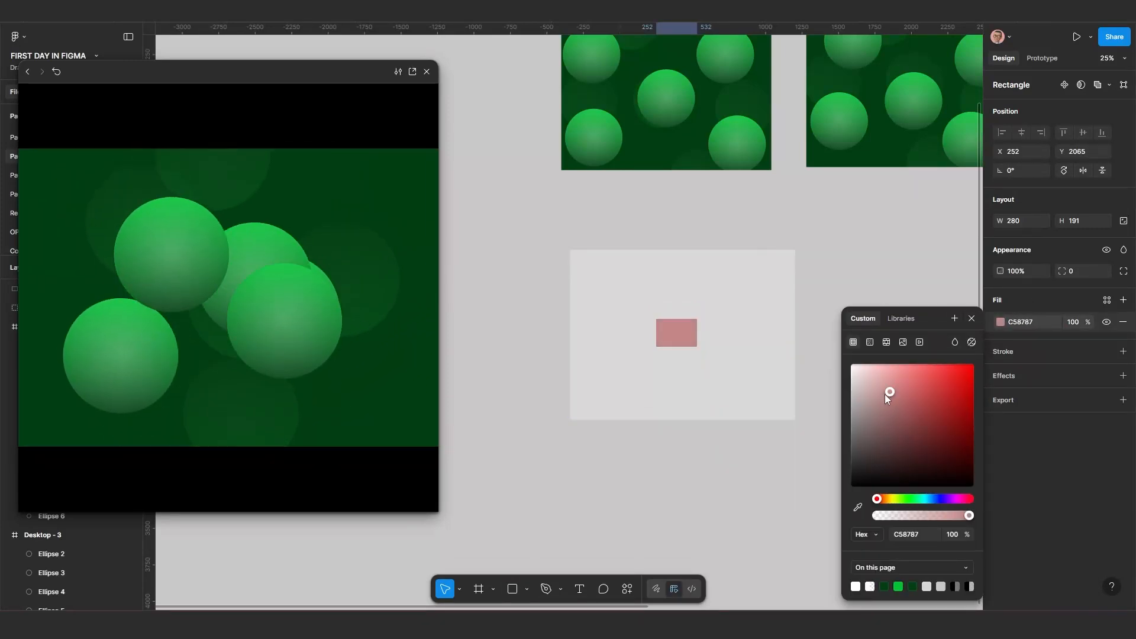
{"action": "scroll", "coordinate": [684, 388], "scroll_direction": "up", "scroll_amount": 1}
{"action": "scroll", "coordinate": [673, 357], "scroll_direction": "up", "scroll_amount": 5}
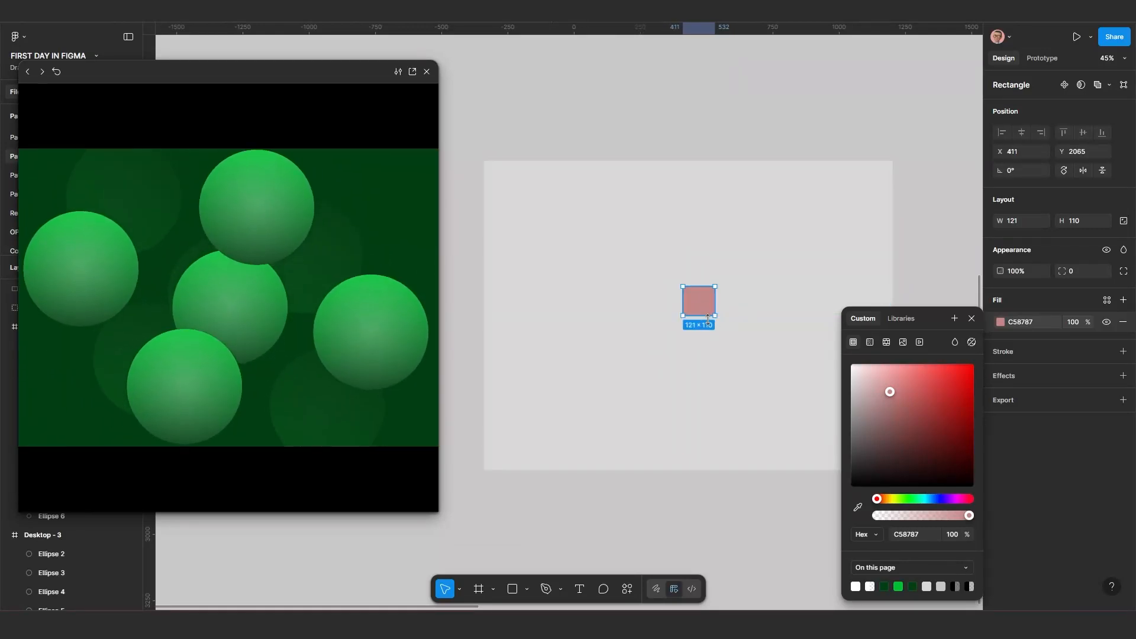
Center the small pink rectangle horizontally and vertically on the large grey one, and shift both together slightly.
{"action": "left_click", "coordinate": [717, 379]}
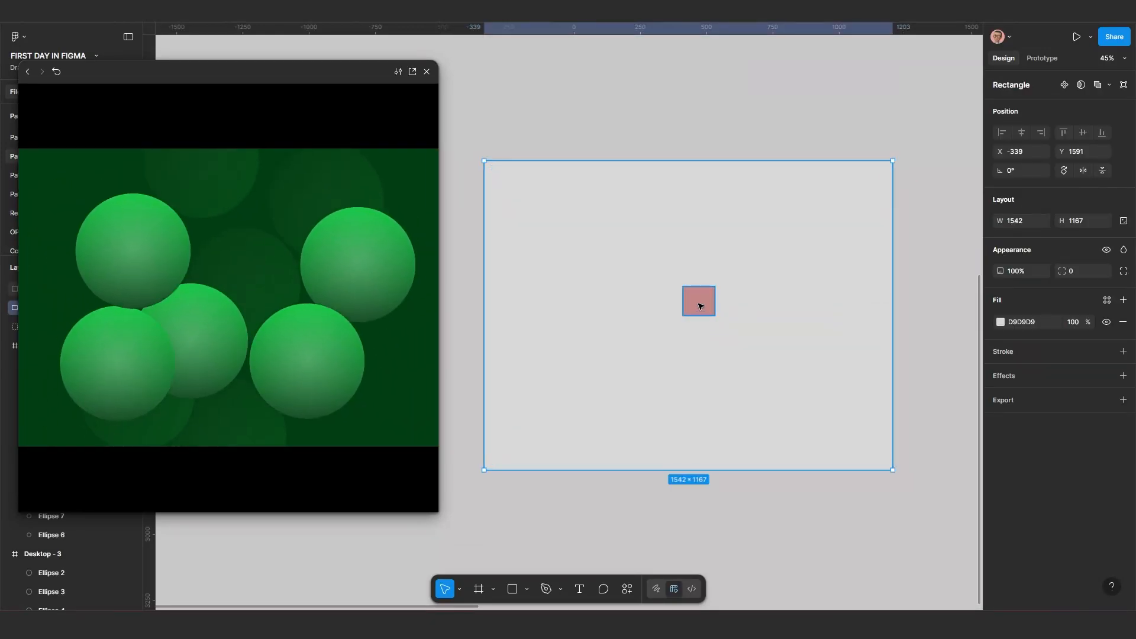
{"action": "left_click", "coordinate": [700, 306], "text": "shift"}
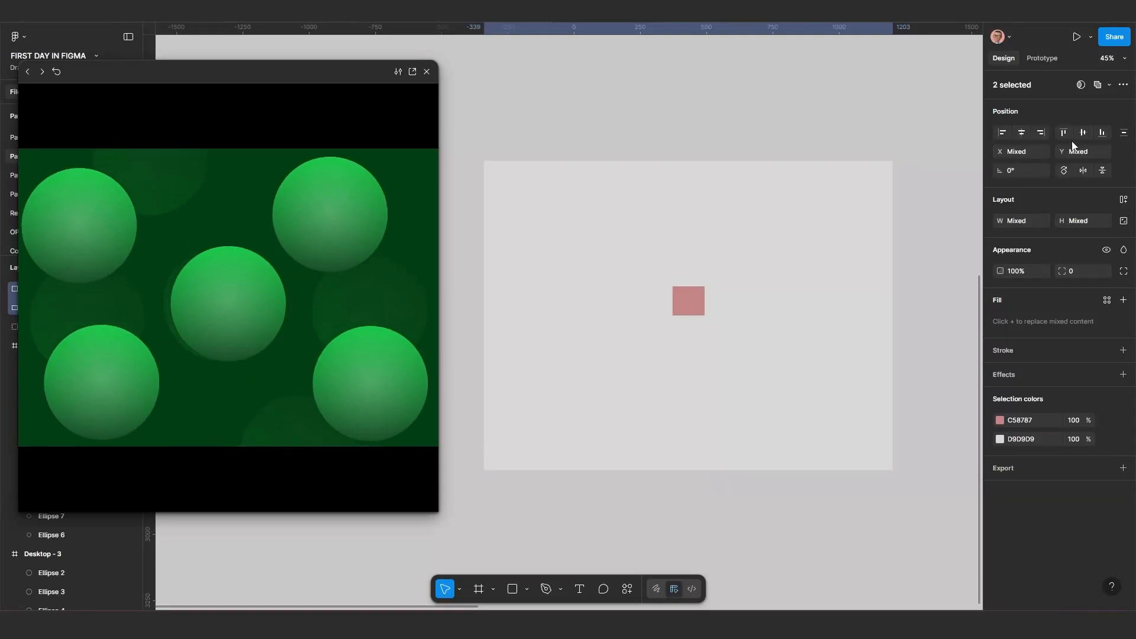
{"action": "scroll", "coordinate": [794, 329], "scroll_direction": "down", "scroll_amount": 3}
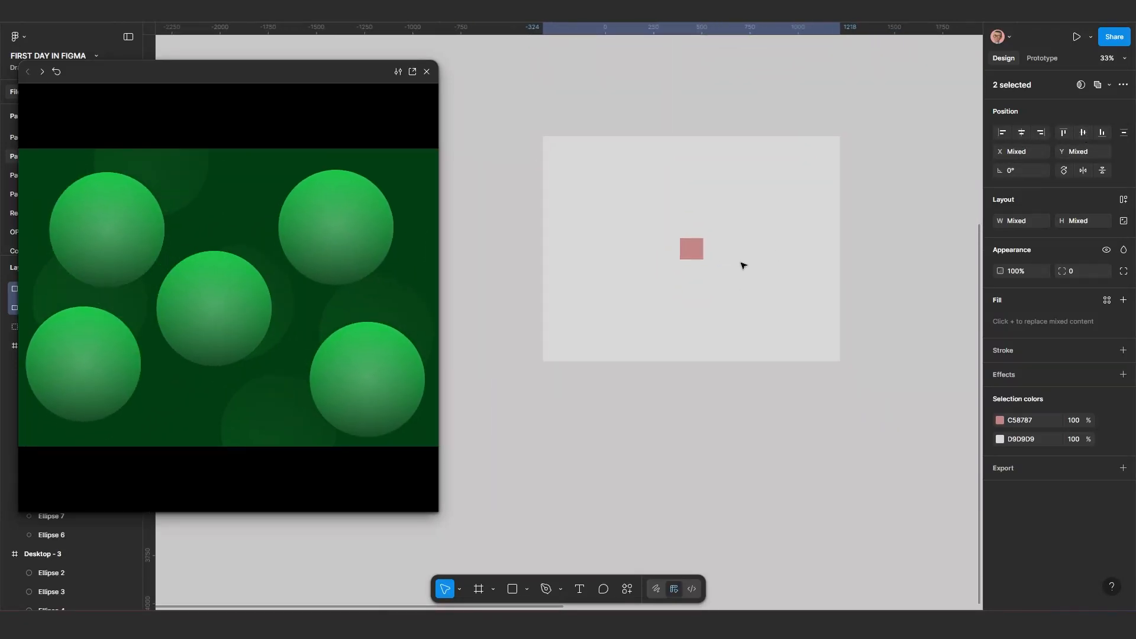
{"action": "left_click_drag", "start_coordinate": [744, 266], "coordinate": [729, 275]}
Subtract the small pink rectangle from the large grey rectangle to cut a window in its center.
{"action": "left_click", "coordinate": [1109, 86]}
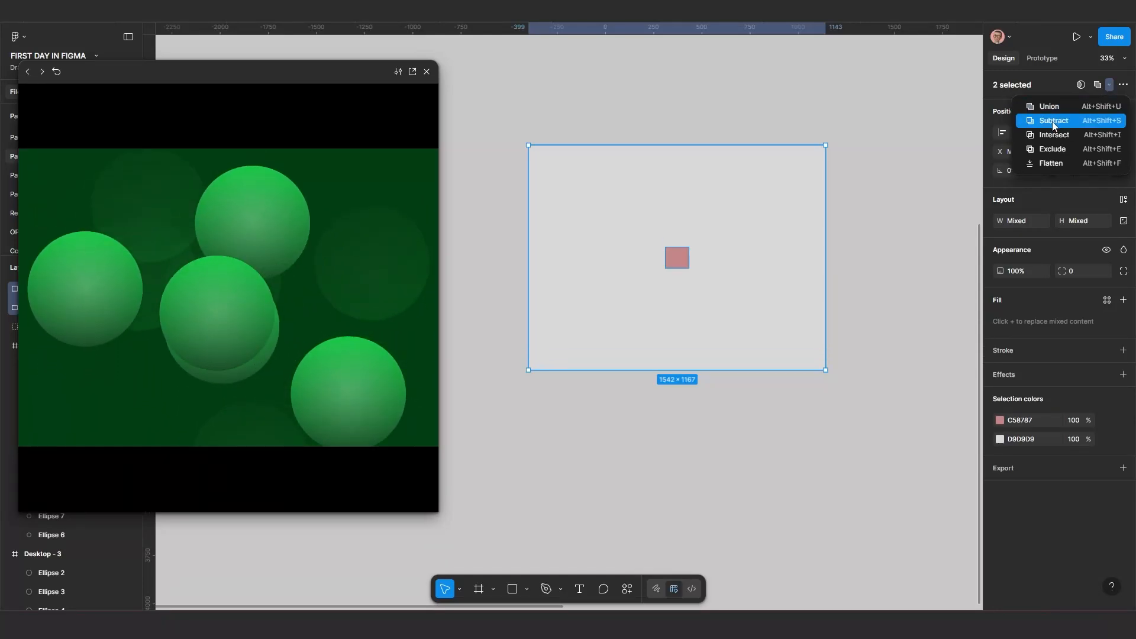
{"action": "left_click", "coordinate": [1053, 122]}
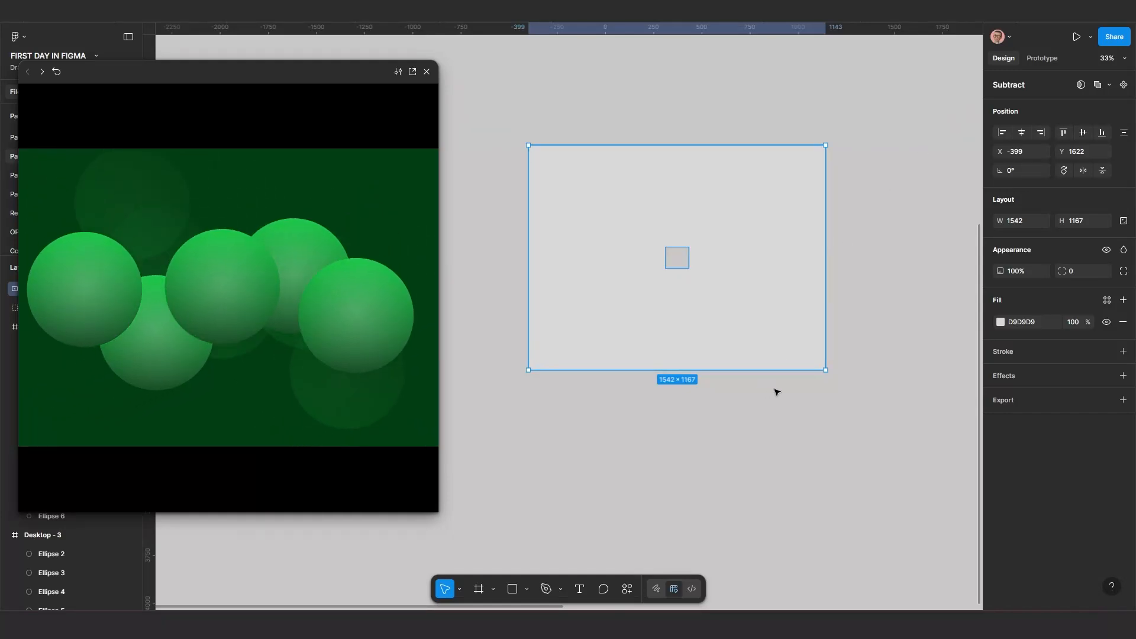
{"action": "left_click", "coordinate": [791, 378]}
{"action": "scroll", "coordinate": [769, 379], "scroll_direction": "down", "scroll_amount": 2}
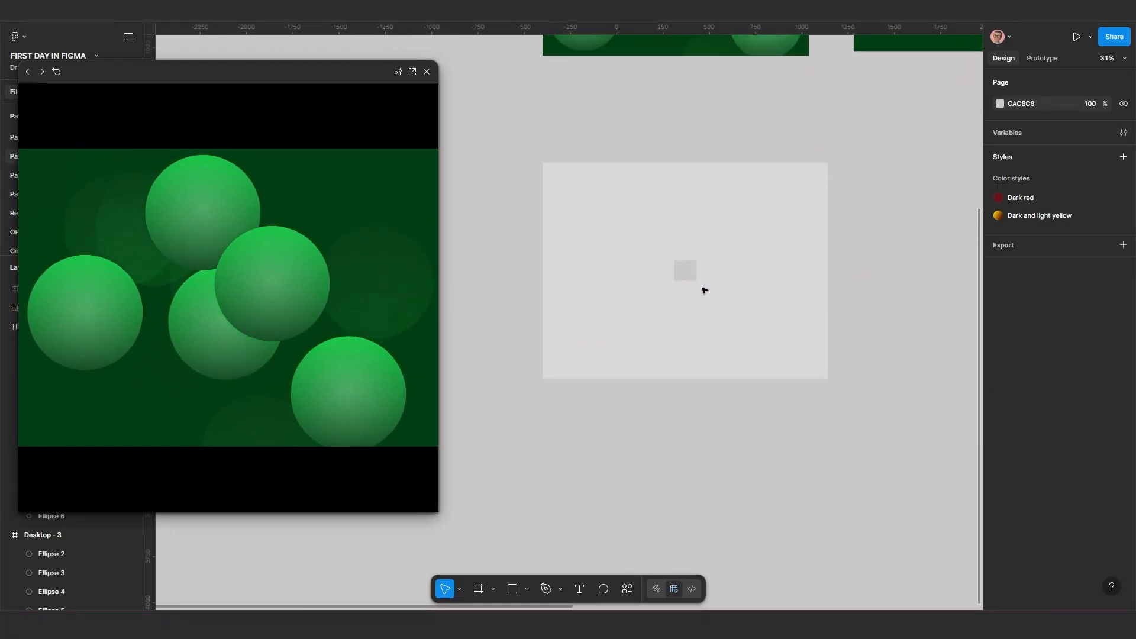
Paste a copy of the cut-out rectangle into Desktop - 1 and resize it to 1440 × 1019 to cover the frame.
{"action": "scroll", "coordinate": [708, 358], "scroll_direction": "down", "scroll_amount": 3}
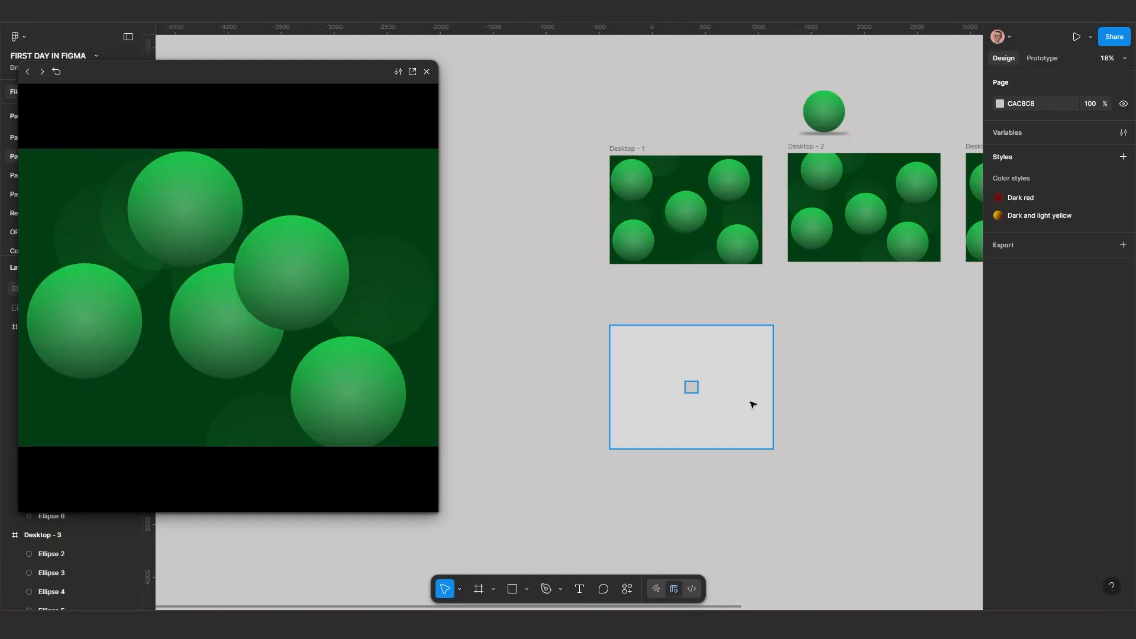
{"action": "left_click", "coordinate": [753, 405]}
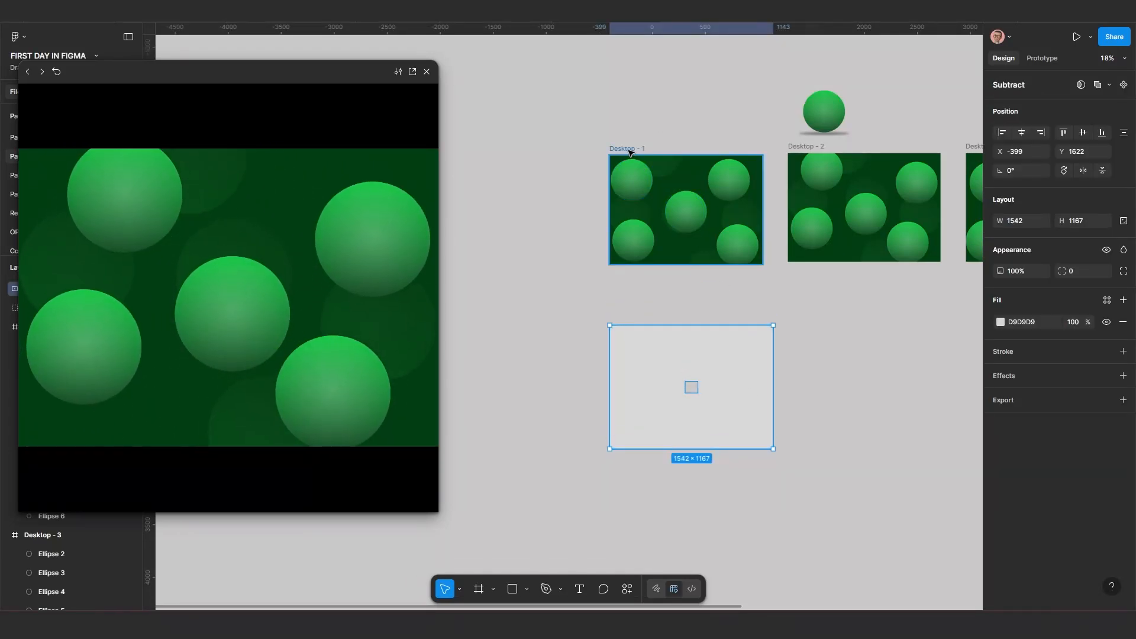
{"action": "left_click", "coordinate": [630, 153]}
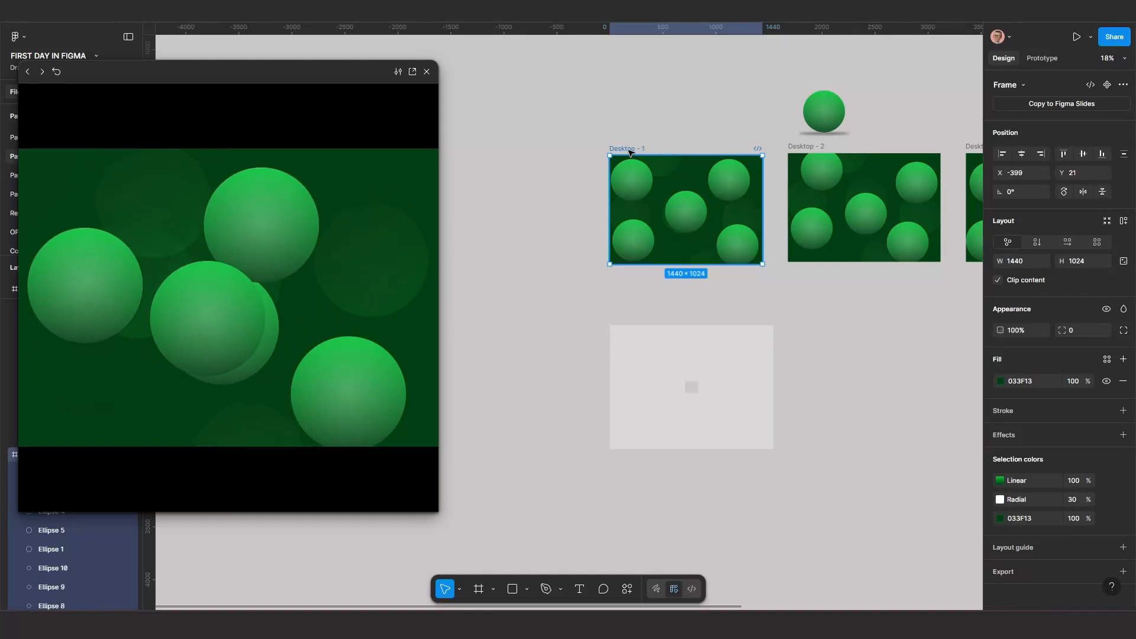
{"action": "key", "text": "ctrl+v"}
{"action": "scroll", "coordinate": [732, 241], "scroll_direction": "up", "scroll_amount": 5}
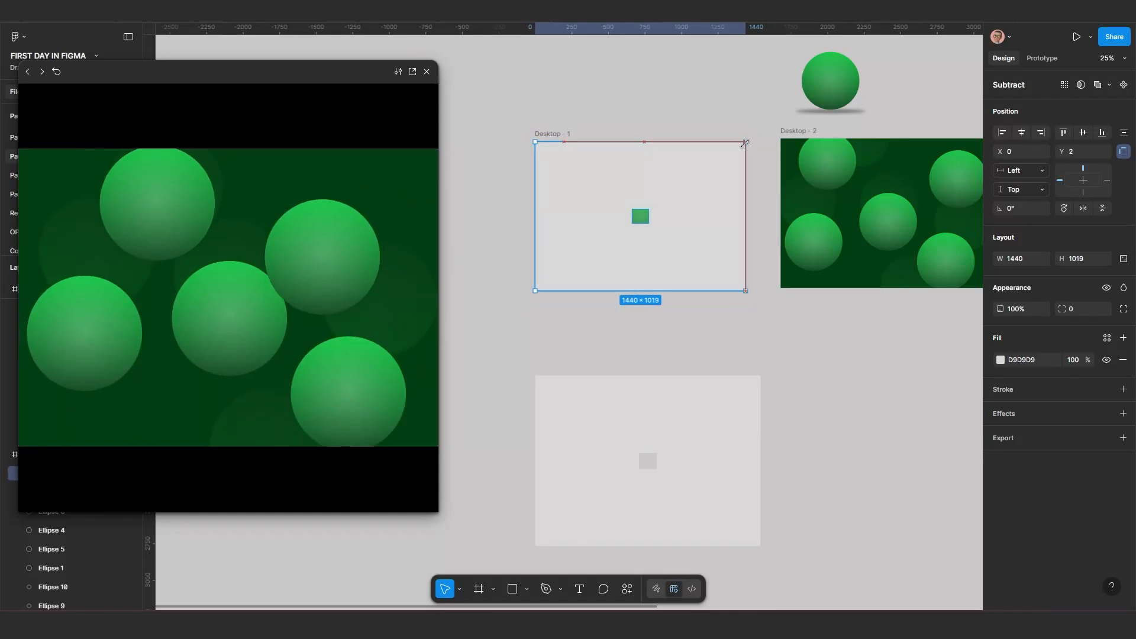
Fill the cut-out shape in Desktop - 1 with the green 033F13 sampled from the Desktop - 2 background.
{"action": "scroll", "coordinate": [684, 287], "scroll_direction": "down", "scroll_amount": 2}
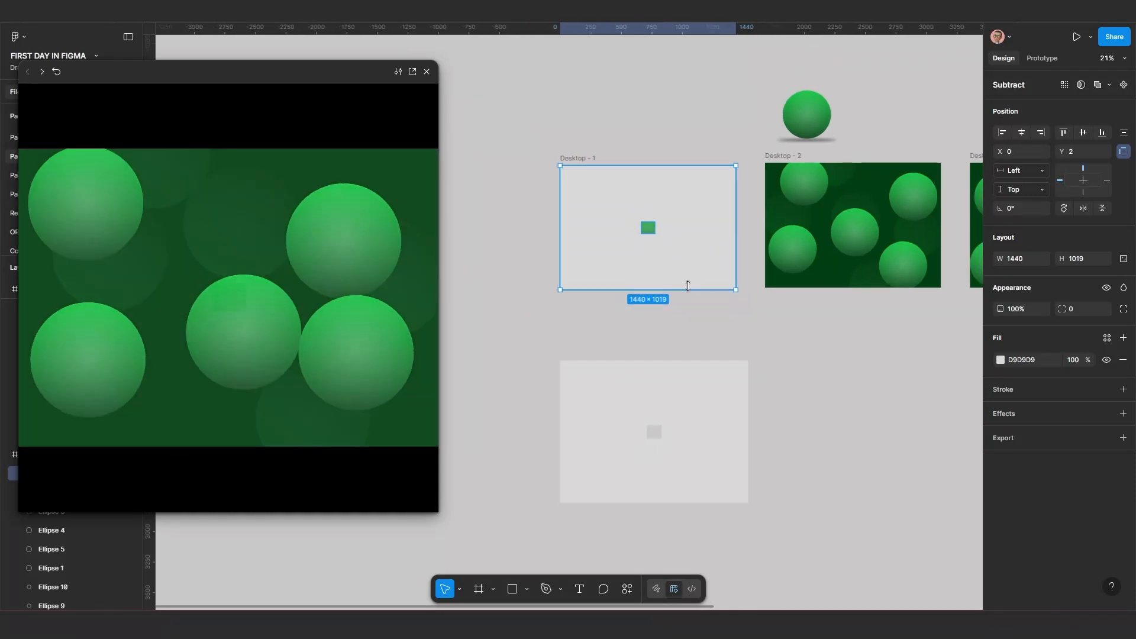
{"action": "scroll", "coordinate": [701, 287], "scroll_direction": "up", "scroll_amount": 2}
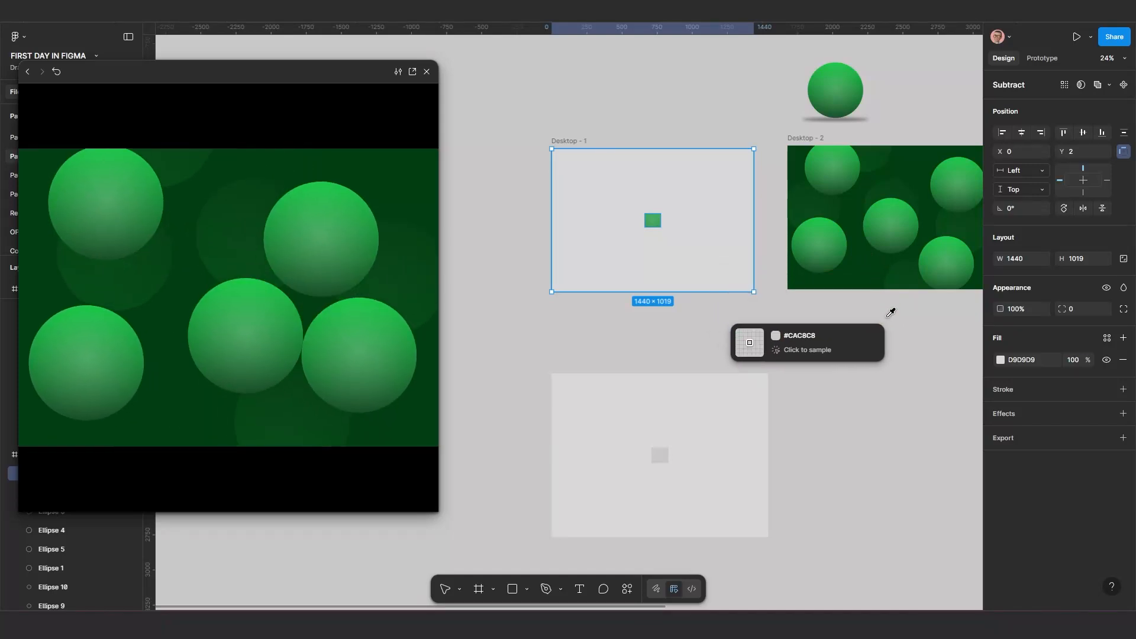
{"action": "left_click", "coordinate": [896, 157]}
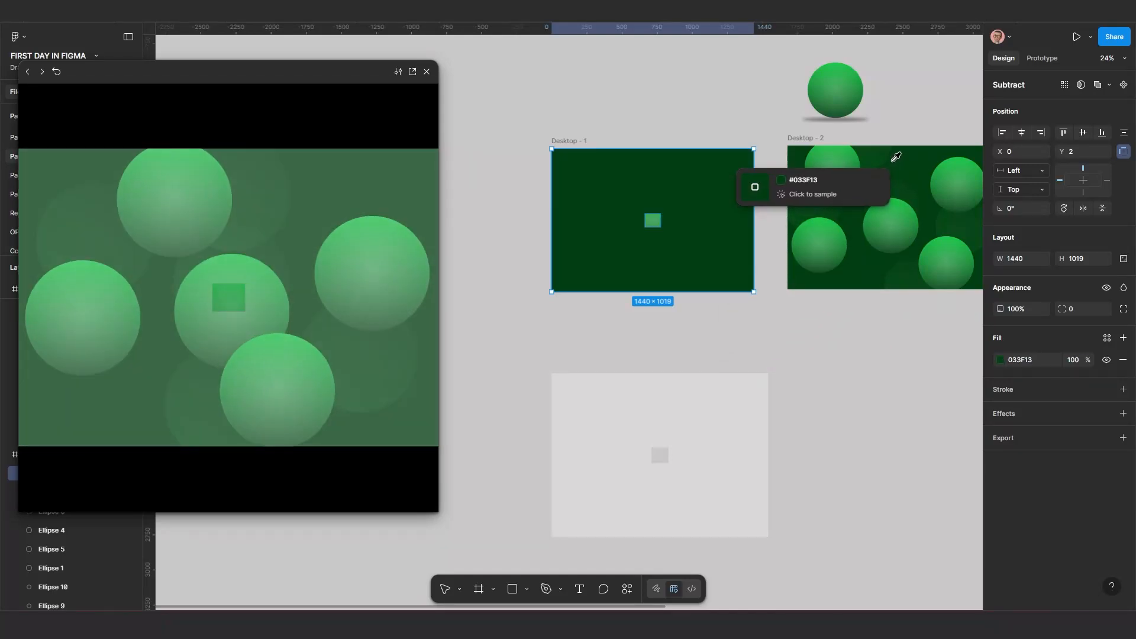
{"action": "scroll", "coordinate": [656, 343], "scroll_direction": "up", "scroll_amount": 2}
{"action": "left_click", "coordinate": [718, 328]}
{"action": "scroll", "coordinate": [682, 266], "scroll_direction": "up", "scroll_amount": 1}
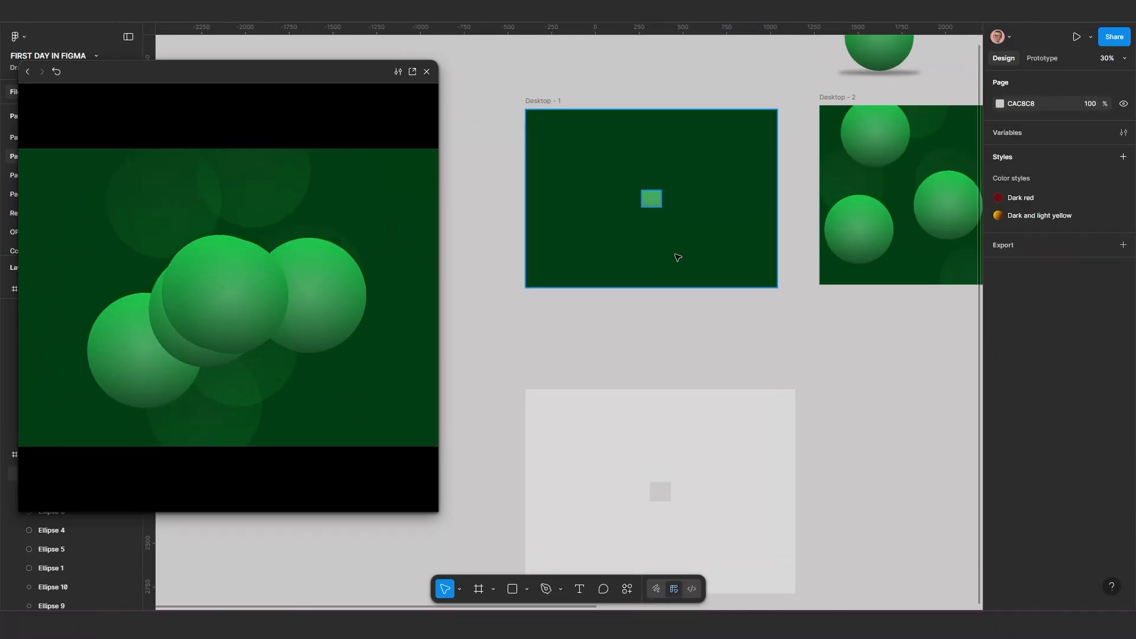
Try to copy the cover rectangle from Desktop - 1 into Desktop - 2 and reposition it there.
{"action": "left_click_drag", "start_coordinate": [677, 258], "coordinate": [610, 278]}
{"action": "scroll", "coordinate": [610, 278], "scroll_direction": "down", "scroll_amount": 2}
{"action": "scroll", "coordinate": [657, 297], "scroll_direction": "right", "scroll_amount": 2}
{"action": "left_click", "coordinate": [594, 245]}
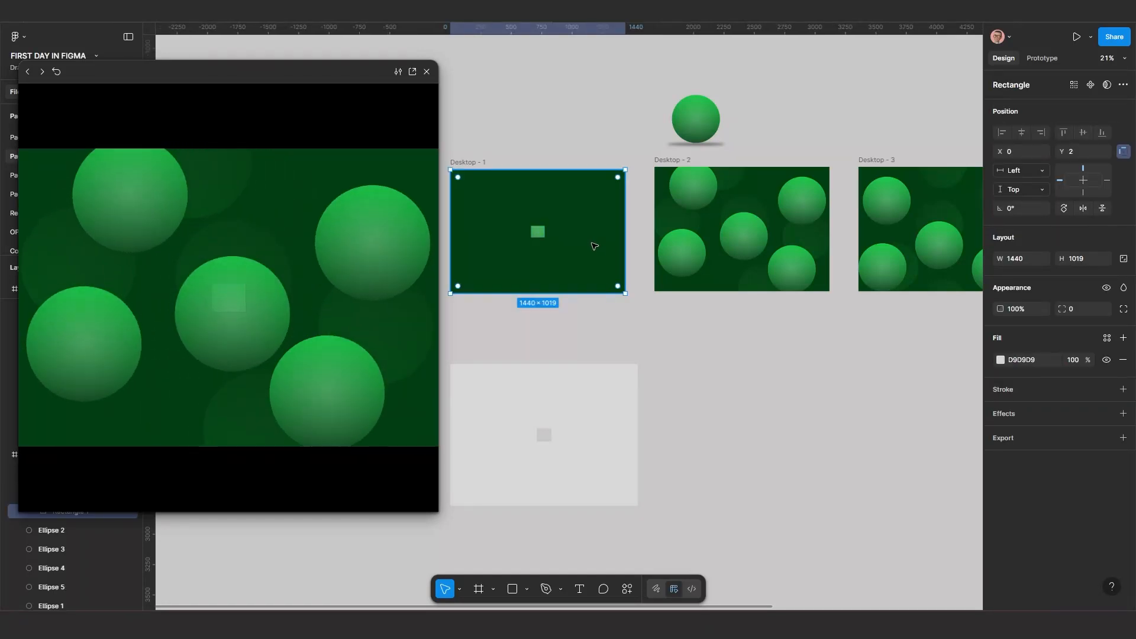
{"action": "left_click", "coordinate": [669, 163]}
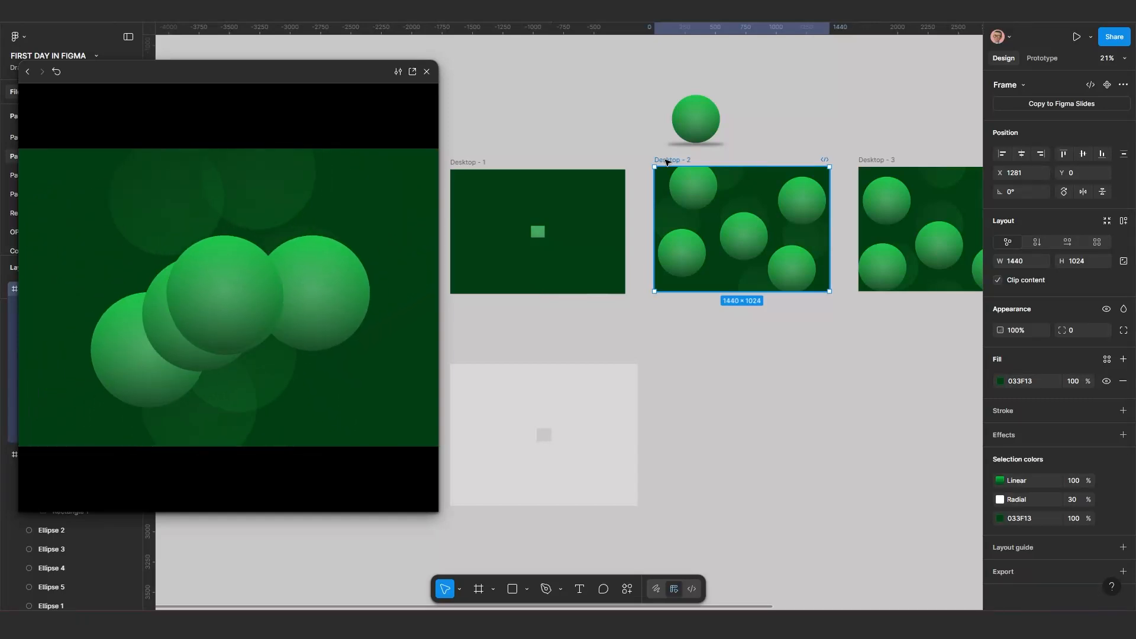
{"action": "key", "text": "ctrl+v"}
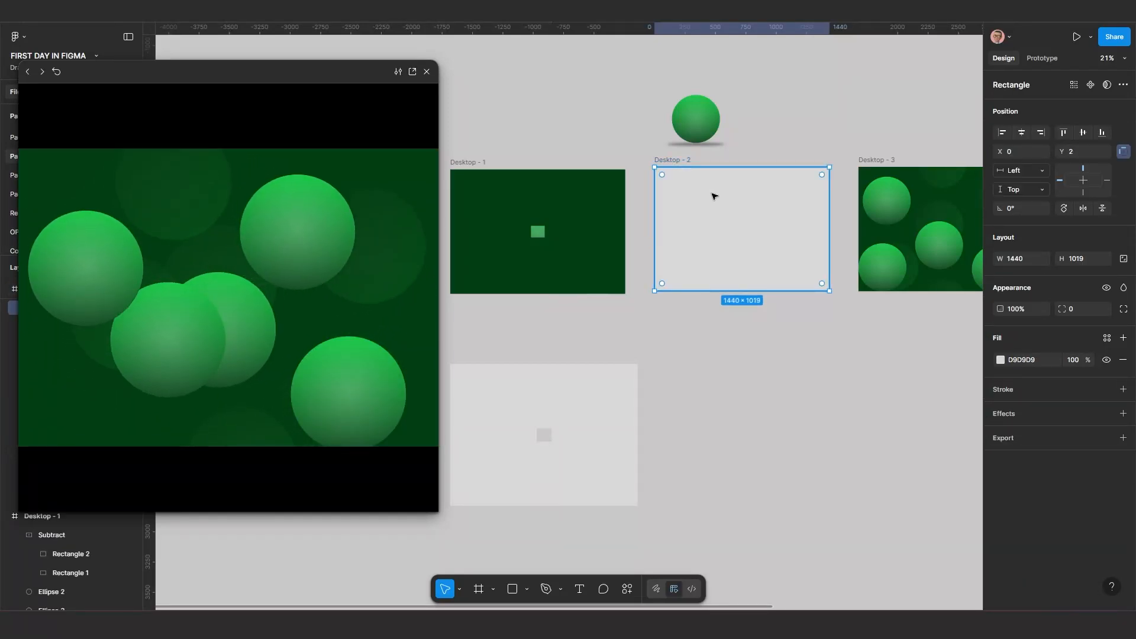
{"action": "scroll", "coordinate": [719, 233], "scroll_direction": "up", "scroll_amount": 1}
{"action": "left_click_drag", "start_coordinate": [719, 226], "coordinate": [738, 251]}
Undo the pasted rectangle's move and its paste into Desktop - 2.
{"action": "key", "text": "ctrl+z"}
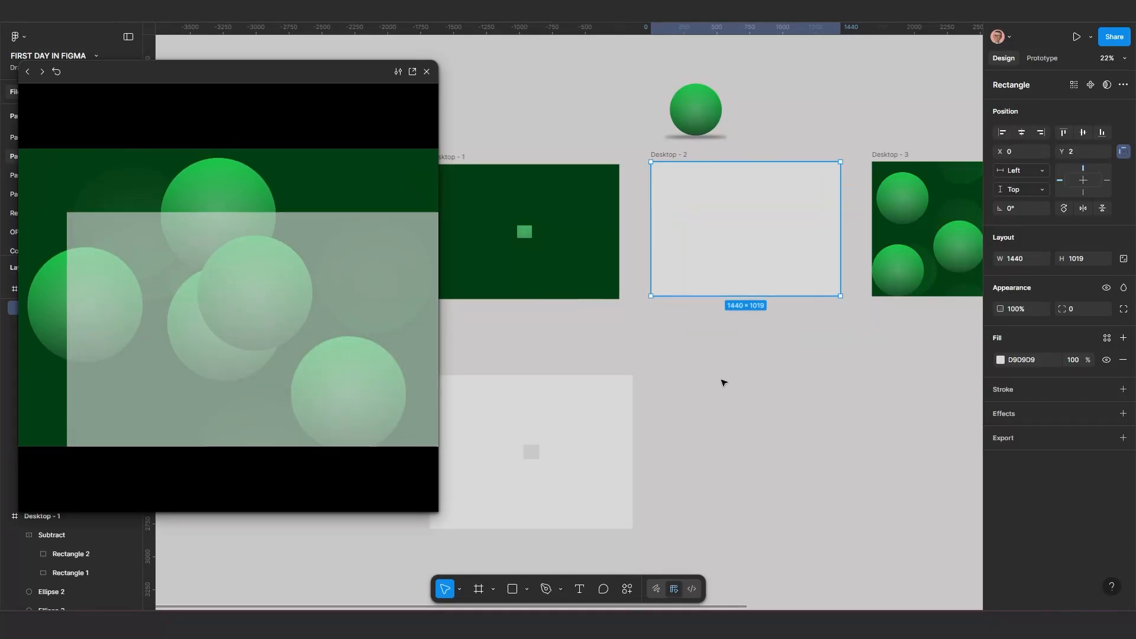
{"action": "key", "text": "ctrl+z"}
{"action": "scroll", "coordinate": [698, 230], "scroll_direction": "left", "scroll_amount": 3}
{"action": "scroll", "coordinate": [698, 230], "scroll_direction": "down", "scroll_amount": 1}
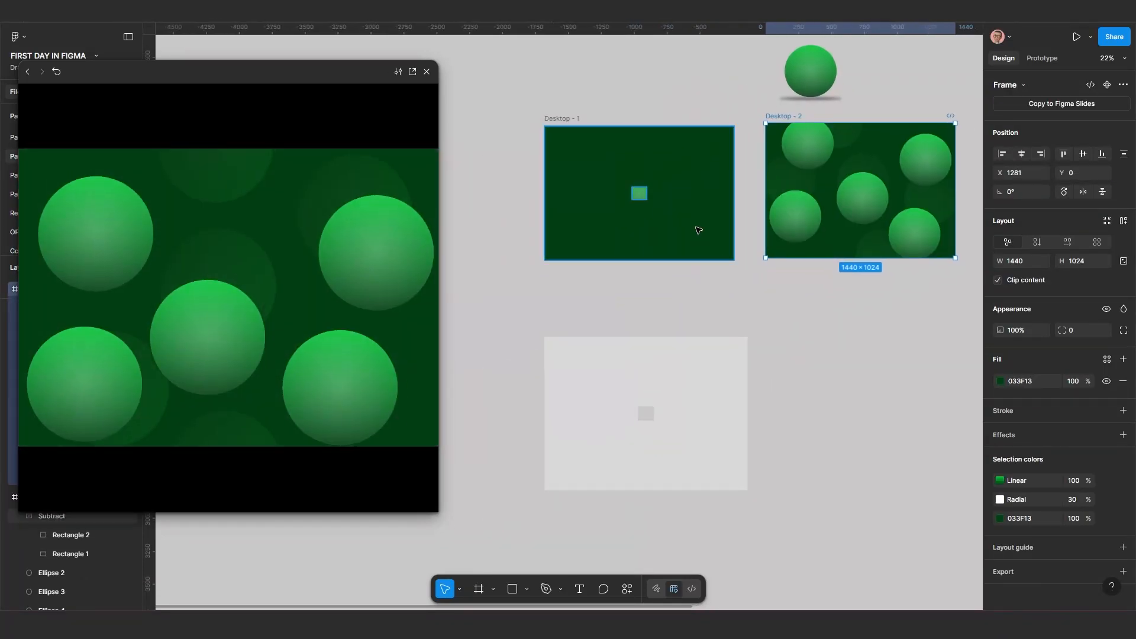
Copy the green cut-out cover from Desktop - 1 and paste it into Desktop - 2.
{"action": "left_click", "coordinate": [698, 230]}
{"action": "left_click_drag", "start_coordinate": [694, 217], "coordinate": [695, 229]}
{"action": "key", "text": "ctrl+z"}
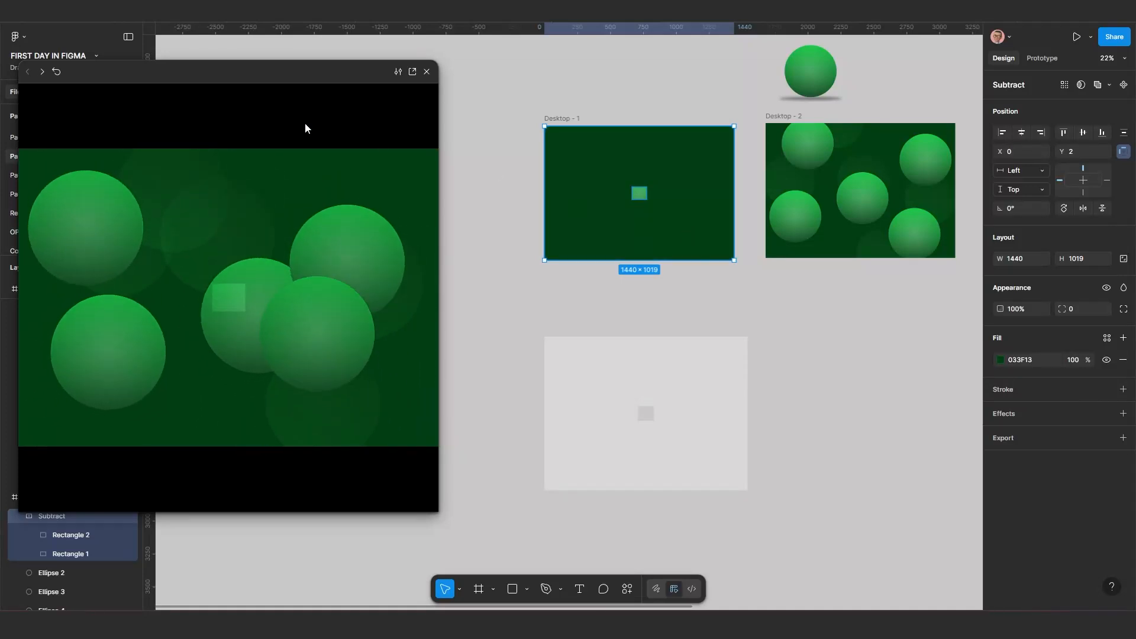
{"action": "left_click_drag", "start_coordinate": [286, 82], "coordinate": [396, 221]}
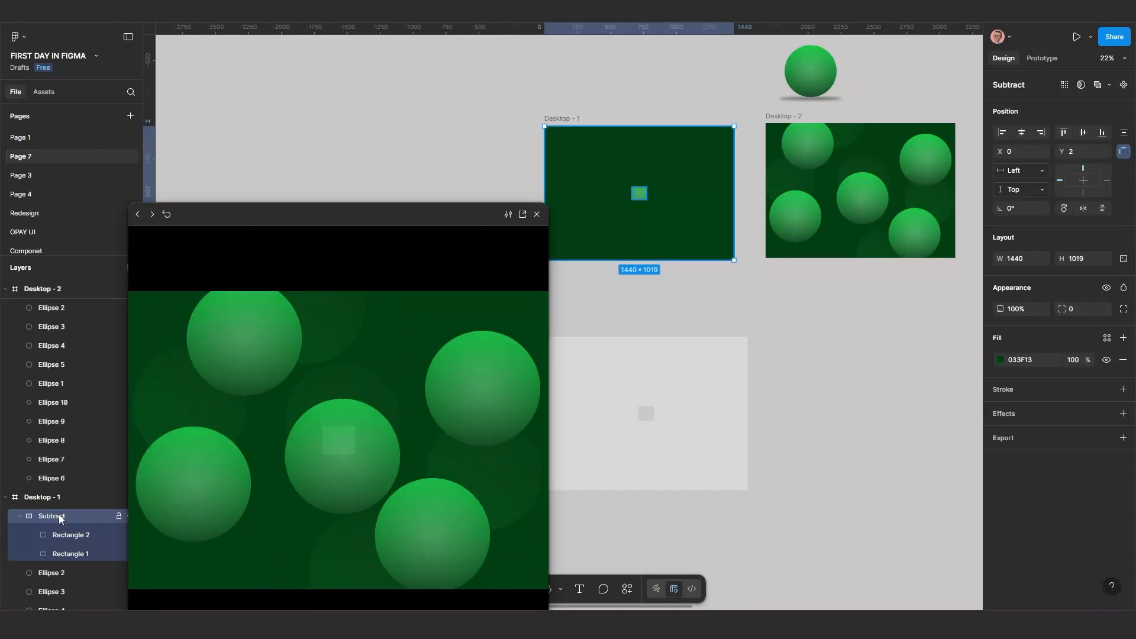
{"action": "left_click_drag", "start_coordinate": [339, 215], "coordinate": [283, 214]}
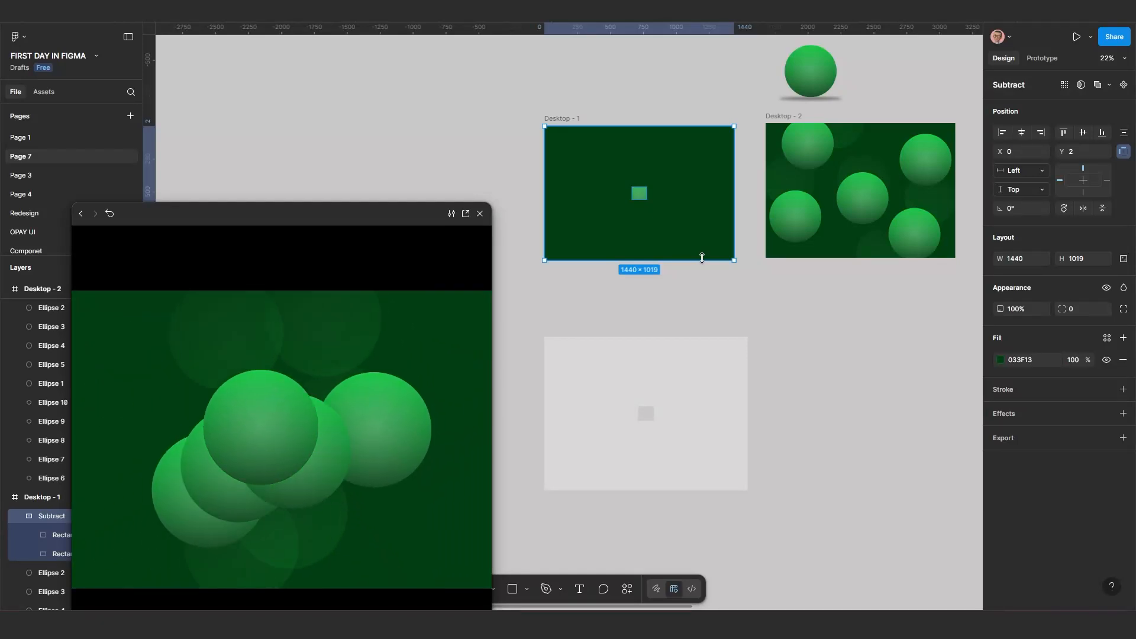
{"action": "scroll", "coordinate": [775, 300], "scroll_direction": "right", "scroll_amount": 3}
{"action": "scroll", "coordinate": [776, 299], "scroll_direction": "up", "scroll_amount": 2}
{"action": "left_click", "coordinate": [687, 156]}
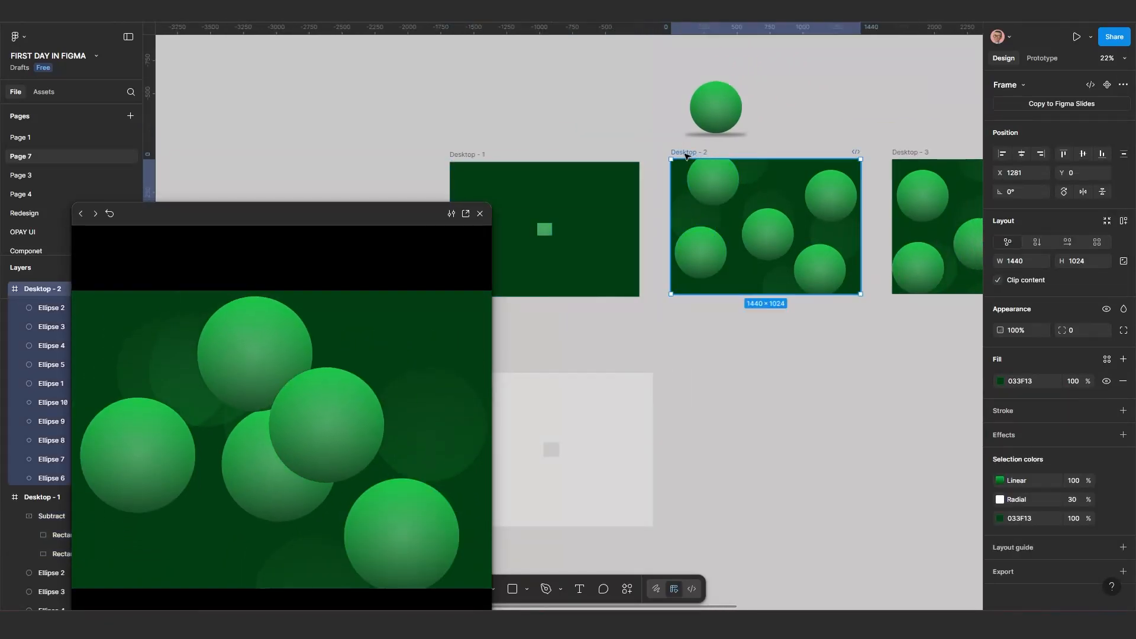
{"action": "key", "text": "ctrl+v"}
{"action": "scroll", "coordinate": [730, 197], "scroll_direction": "down", "scroll_amount": 1}
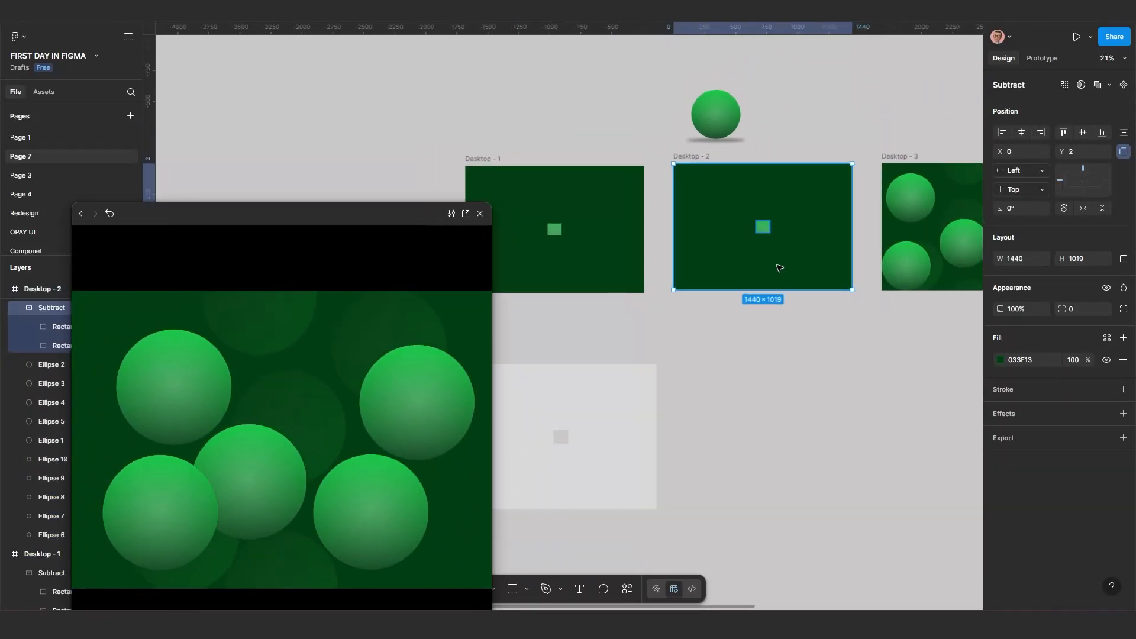
Enlarge the cut-out cover in Desktop - 2 about its centre to about 12710 × 8994, keeping its proportions.
{"action": "scroll", "coordinate": [779, 268], "scroll_direction": "right", "scroll_amount": 2}
{"action": "left_click_drag", "start_coordinate": [784, 159], "coordinate": [809, 149]}
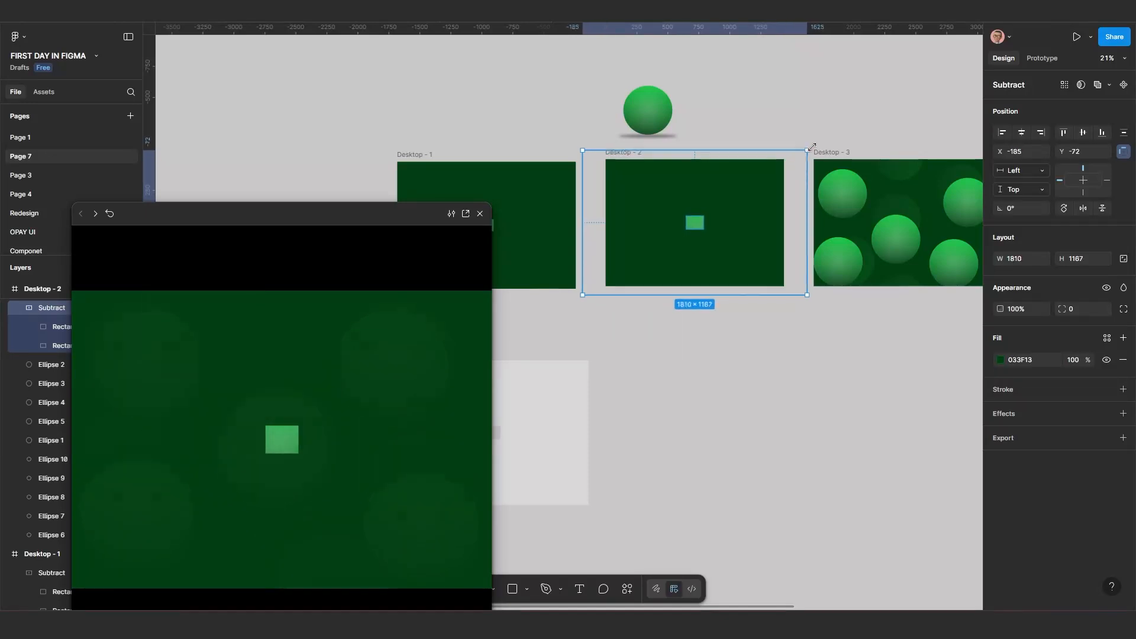
{"action": "left_click_drag", "start_coordinate": [862, 114], "coordinate": [970, 44]}
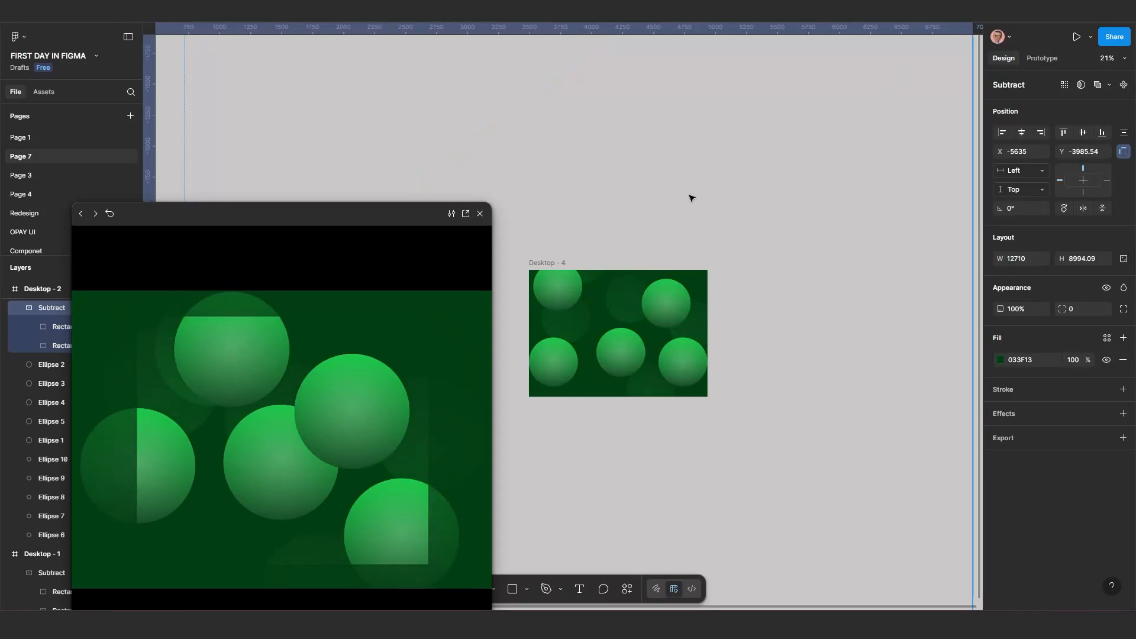
Enlarge the Desktop - 2 cover further about its centre to about 20532 × 14529, so the cut-out spans the whole frame.
{"action": "scroll", "coordinate": [692, 200], "scroll_direction": "down", "scroll_amount": 4}
{"action": "scroll", "coordinate": [694, 199], "scroll_direction": "down", "scroll_amount": 3}
{"action": "left_click_drag", "start_coordinate": [592, 226], "coordinate": [637, 198]}
{"action": "scroll", "coordinate": [637, 199], "scroll_direction": "up", "scroll_amount": 4}
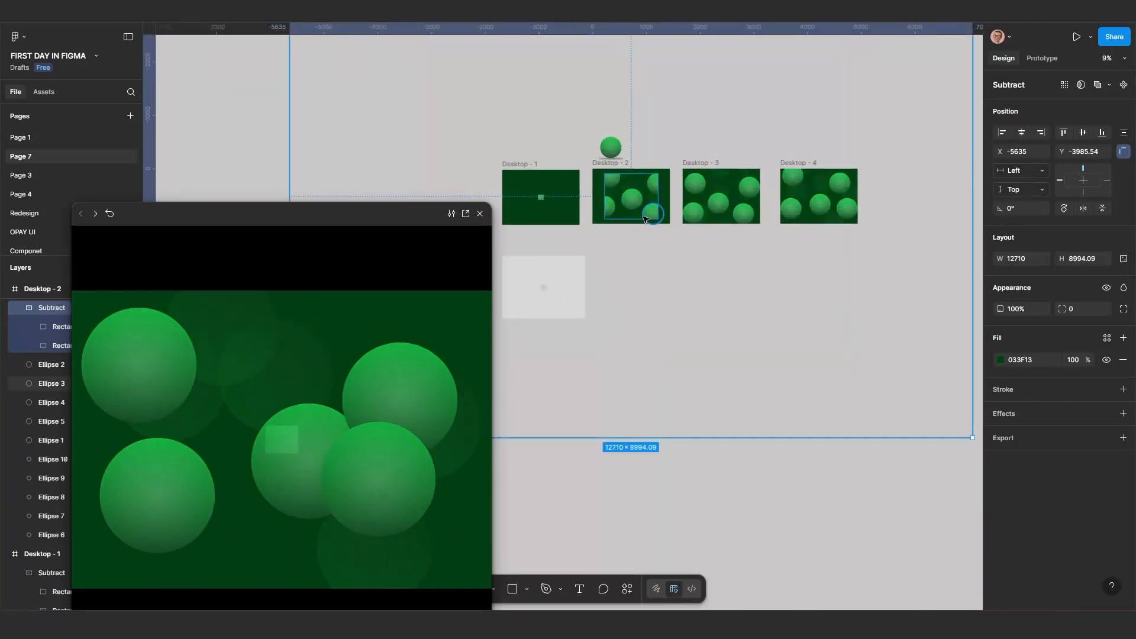
{"action": "left_click_drag", "start_coordinate": [710, 245], "coordinate": [704, 234]}
{"action": "scroll", "coordinate": [610, 187], "scroll_direction": "down", "scroll_amount": 3}
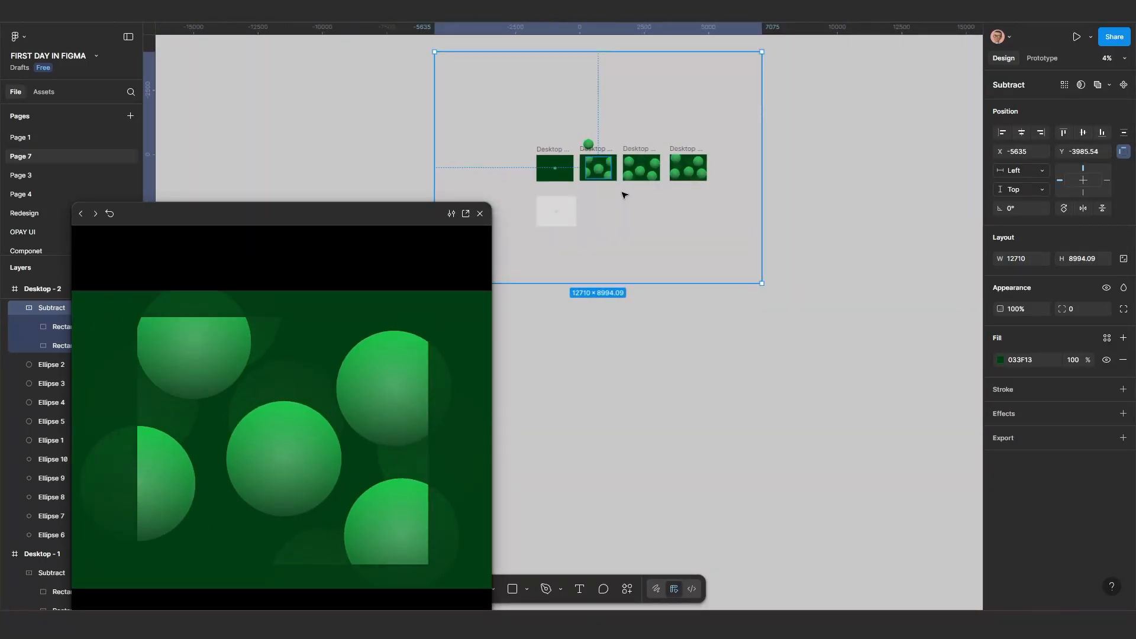
{"action": "scroll", "coordinate": [598, 172], "scroll_direction": "up", "scroll_amount": 3}
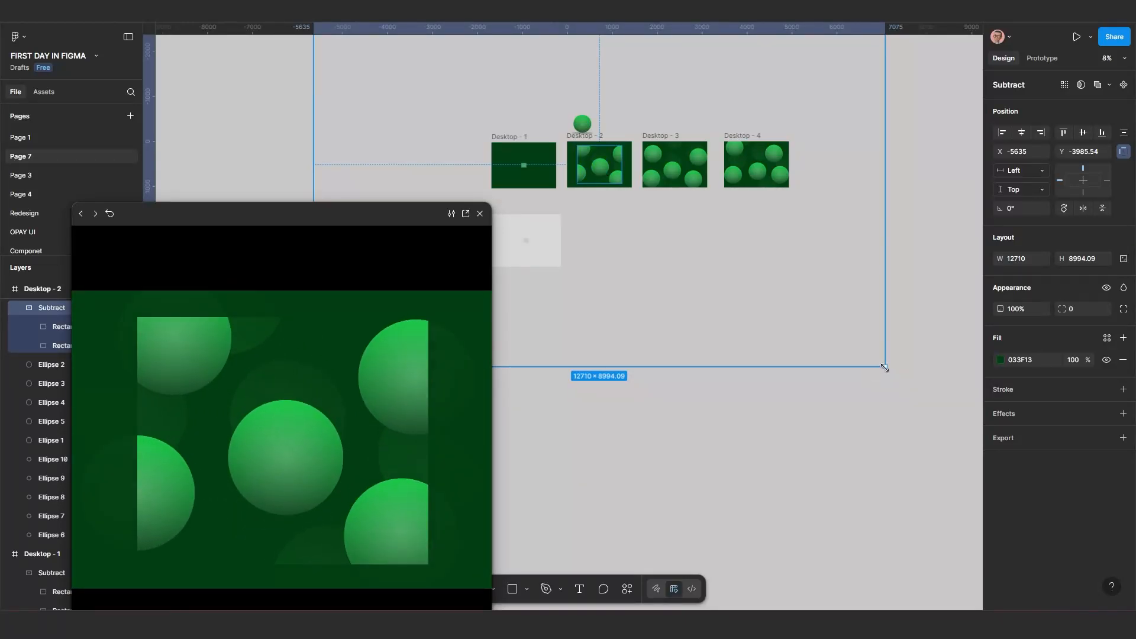
{"action": "left_click_drag", "start_coordinate": [907, 384], "coordinate": [914, 406]}
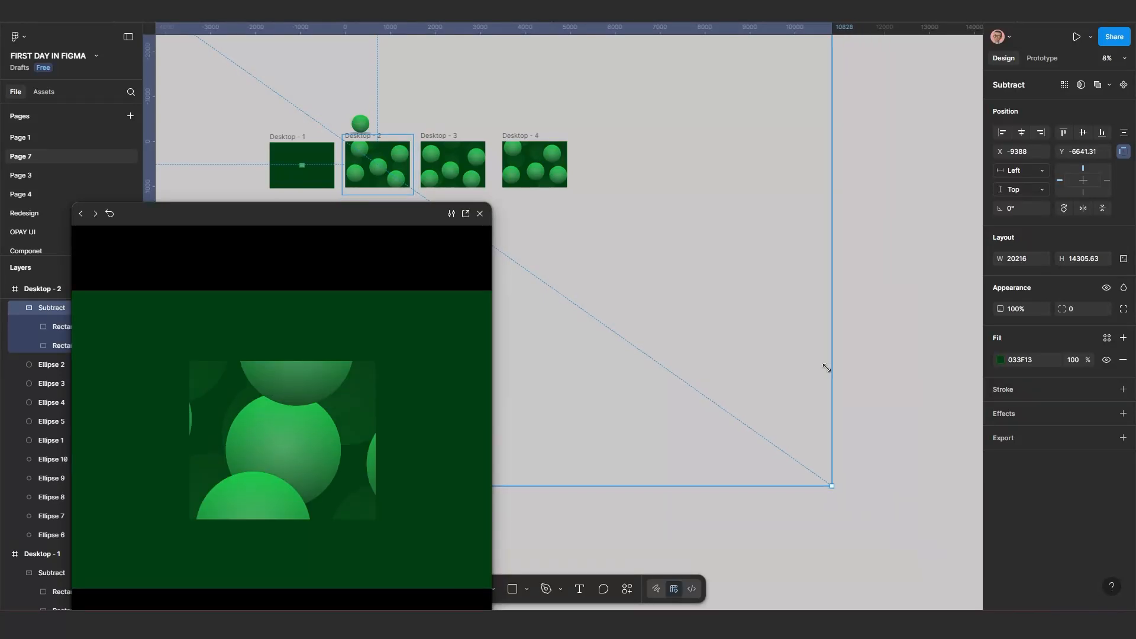
{"action": "left_click_drag", "start_coordinate": [827, 368], "coordinate": [856, 381]}
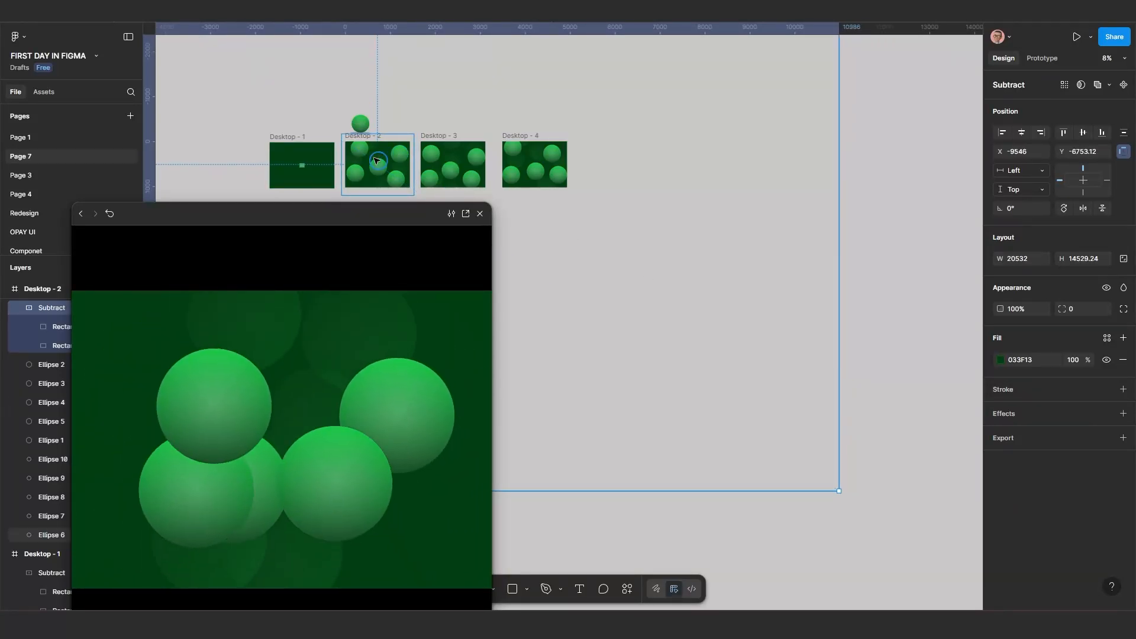
Move the prototype preview aside, deselect the enlarged cover, and inspect the four Desktop frames alongside the animation.
{"action": "left_click_drag", "start_coordinate": [311, 213], "coordinate": [229, 239]}
{"action": "scroll", "coordinate": [527, 267], "scroll_direction": "down", "scroll_amount": 3}
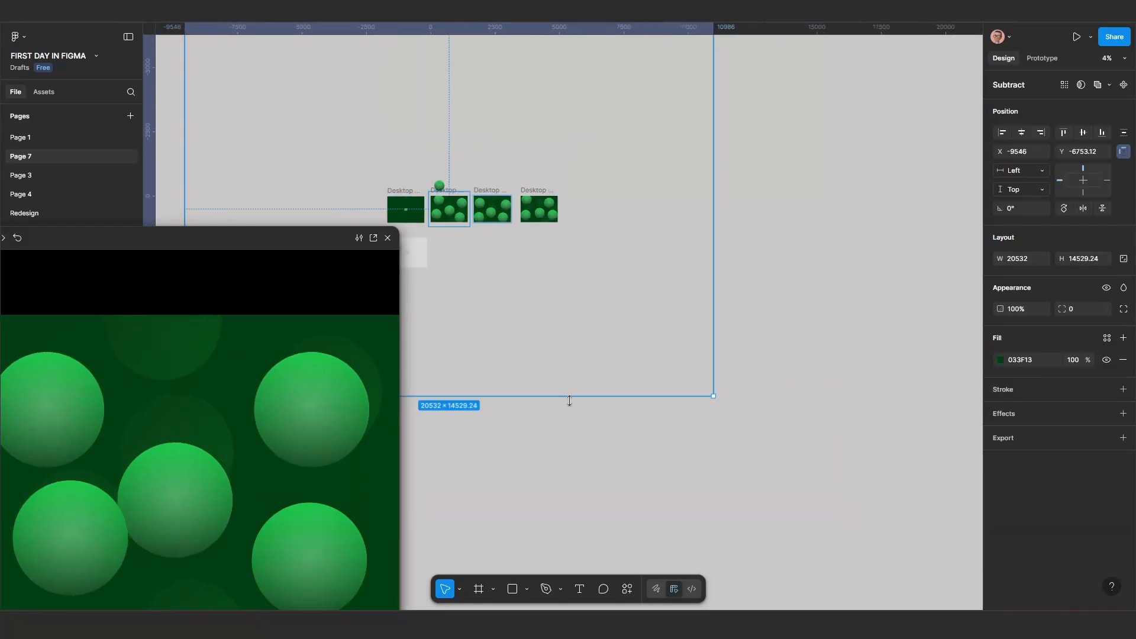
{"action": "left_click", "coordinate": [557, 425]}
{"action": "scroll", "coordinate": [481, 296], "scroll_direction": "up", "scroll_amount": 3}
{"action": "left_click_drag", "start_coordinate": [524, 266], "coordinate": [730, 366]}
{"action": "scroll", "coordinate": [694, 309], "scroll_direction": "up", "scroll_amount": 3}
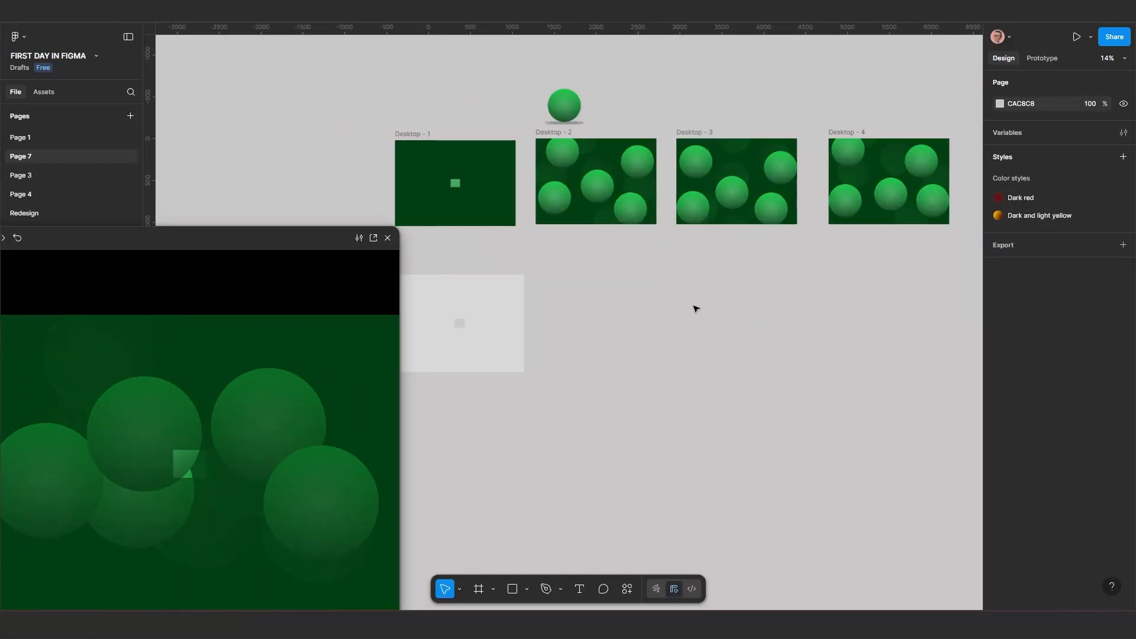
{"action": "left_click_drag", "start_coordinate": [694, 309], "coordinate": [685, 385]}
{"action": "scroll", "coordinate": [644, 339], "scroll_direction": "down", "scroll_amount": 3}
{"action": "scroll", "coordinate": [612, 333], "scroll_direction": "down", "scroll_amount": 1}
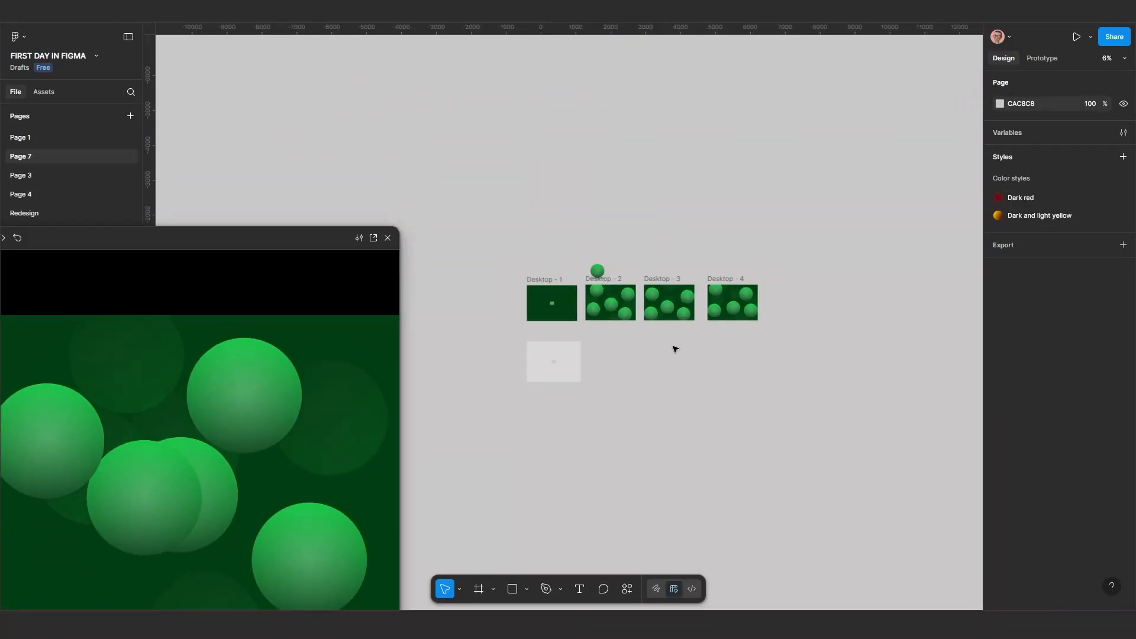
{"action": "left_click_drag", "start_coordinate": [672, 347], "coordinate": [644, 300]}
{"action": "scroll", "coordinate": [644, 299], "scroll_direction": "up", "scroll_amount": 3}
{"action": "scroll", "coordinate": [647, 353], "scroll_direction": "up", "scroll_amount": 2}
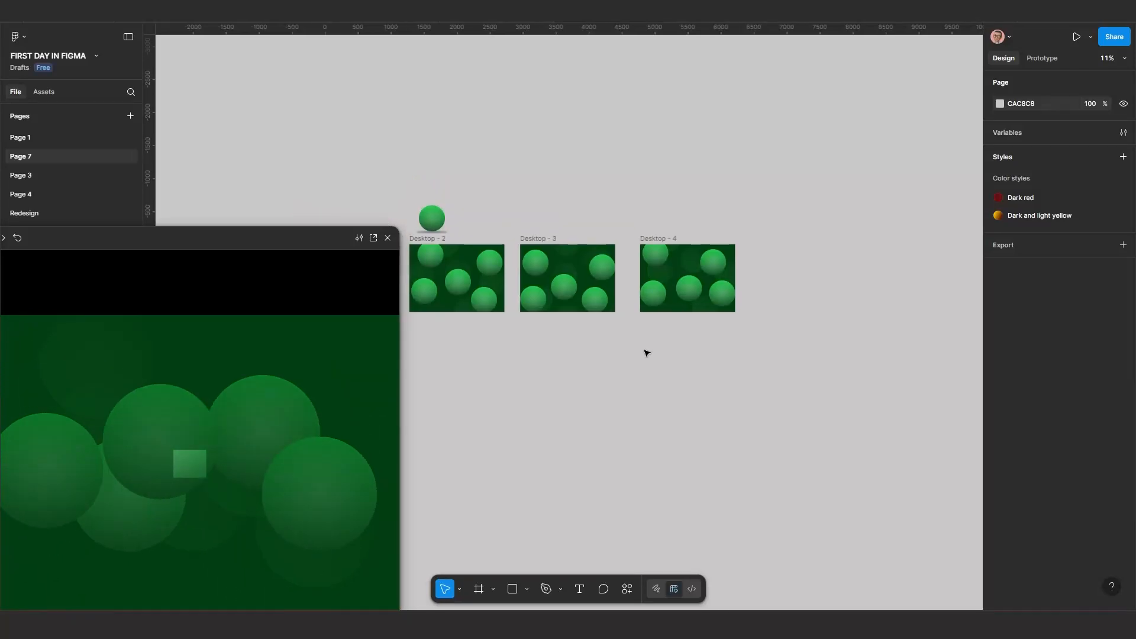
{"action": "scroll", "coordinate": [680, 335], "scroll_direction": "up", "scroll_amount": 2}
{"action": "scroll", "coordinate": [708, 325], "scroll_direction": "left", "scroll_amount": 2}
{"action": "scroll", "coordinate": [687, 329], "scroll_direction": "down", "scroll_amount": 2}
{"action": "scroll", "coordinate": [728, 322], "scroll_direction": "left", "scroll_amount": 2}
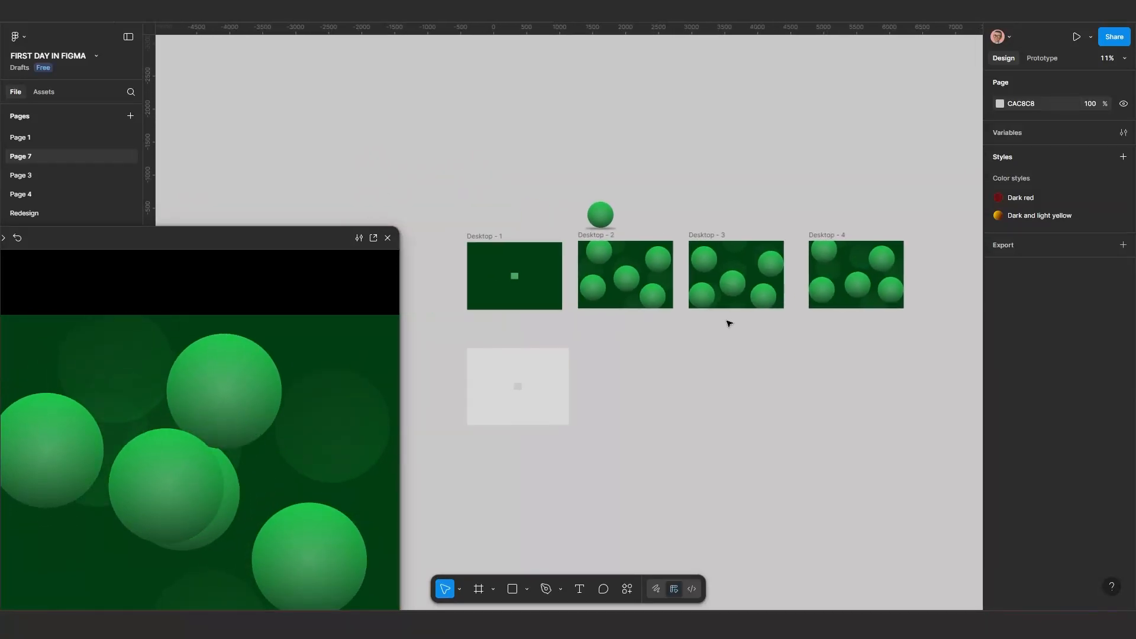
{"action": "scroll", "coordinate": [707, 352], "scroll_direction": "up", "scroll_amount": 3}
{"action": "scroll", "coordinate": [676, 341], "scroll_direction": "right", "scroll_amount": 3}
{"action": "scroll", "coordinate": [676, 342], "scroll_direction": "down", "scroll_amount": 2}
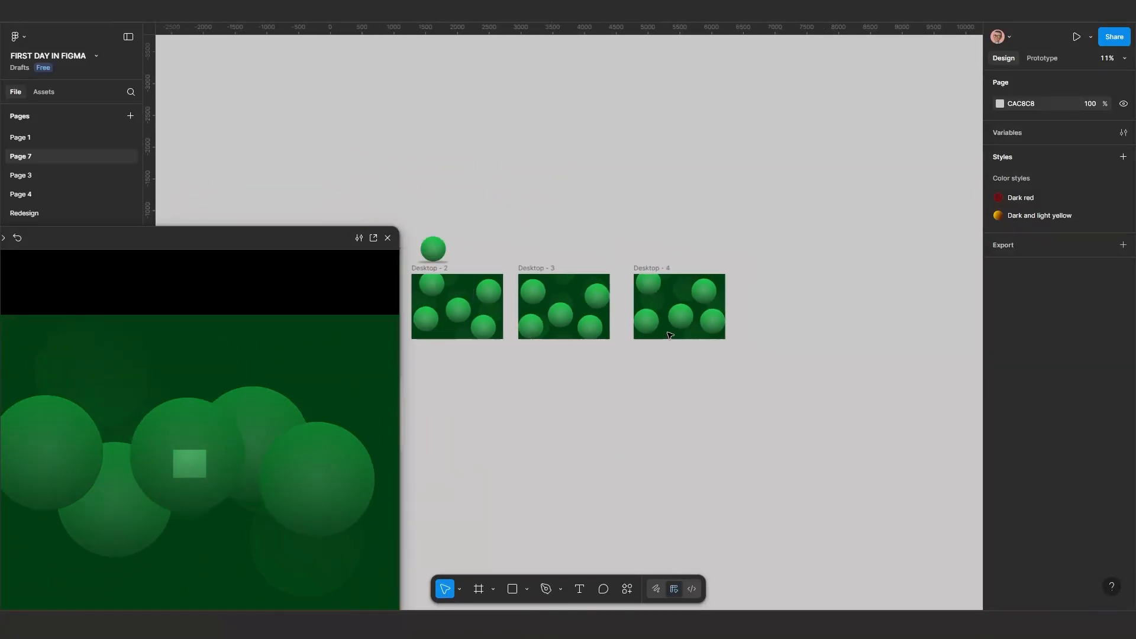
{"action": "scroll", "coordinate": [699, 299], "scroll_direction": "left", "scroll_amount": 2}
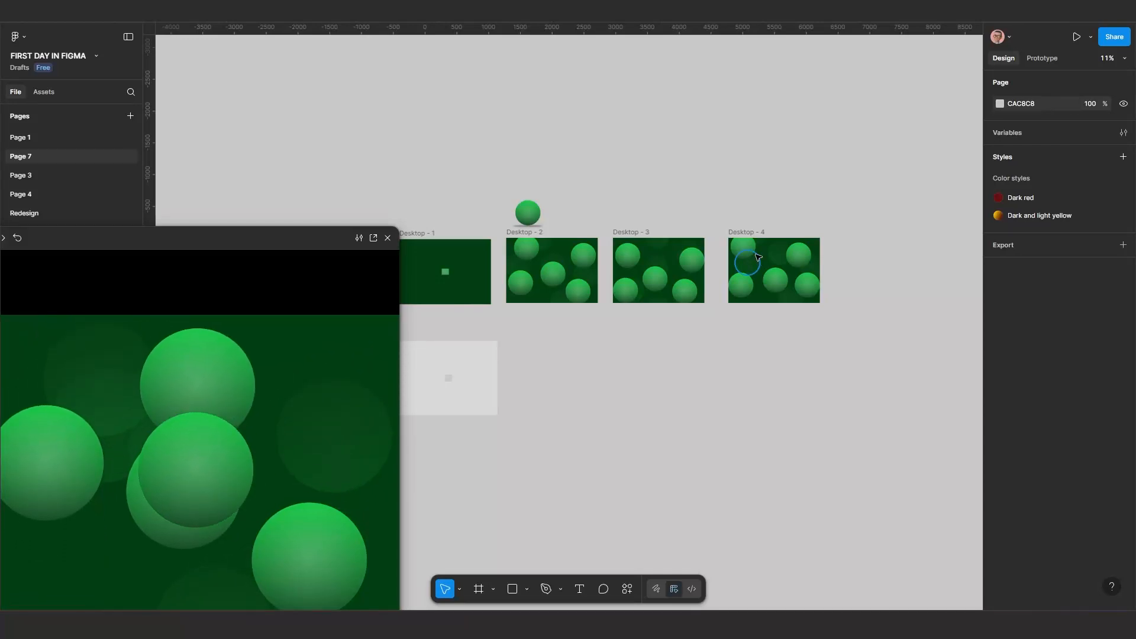
Duplicate Desktop - 4 and place the copy beside it at X 6594 with a matching 377 gap.
{"action": "left_click", "coordinate": [743, 232]}
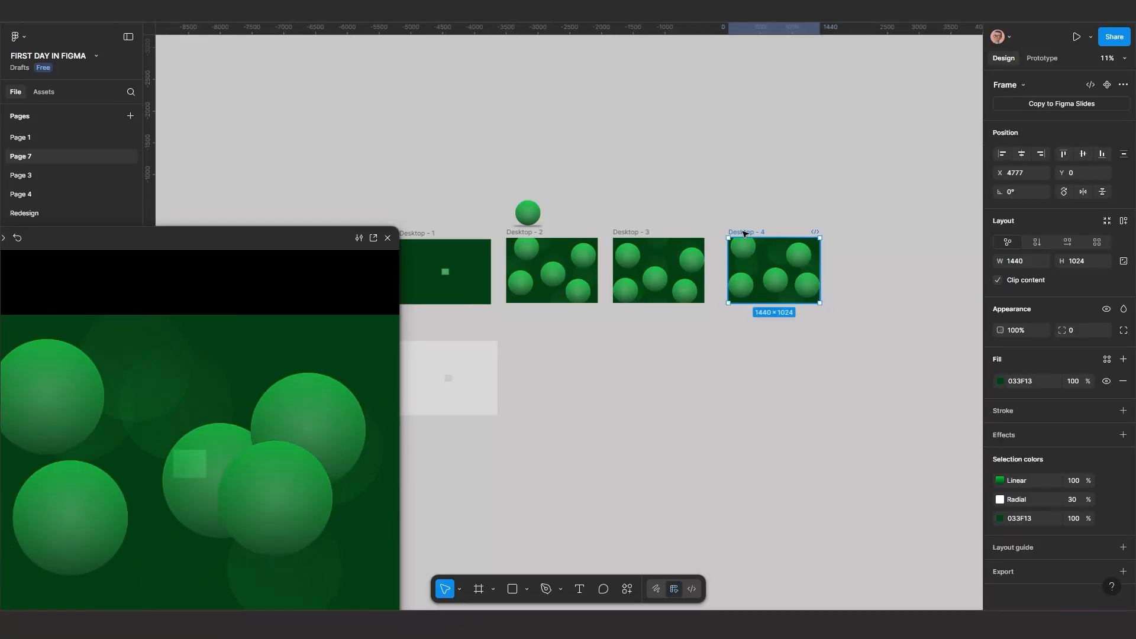
{"action": "key", "text": "ctrl+d"}
{"action": "scroll", "coordinate": [743, 238], "scroll_direction": "right", "scroll_amount": 3}
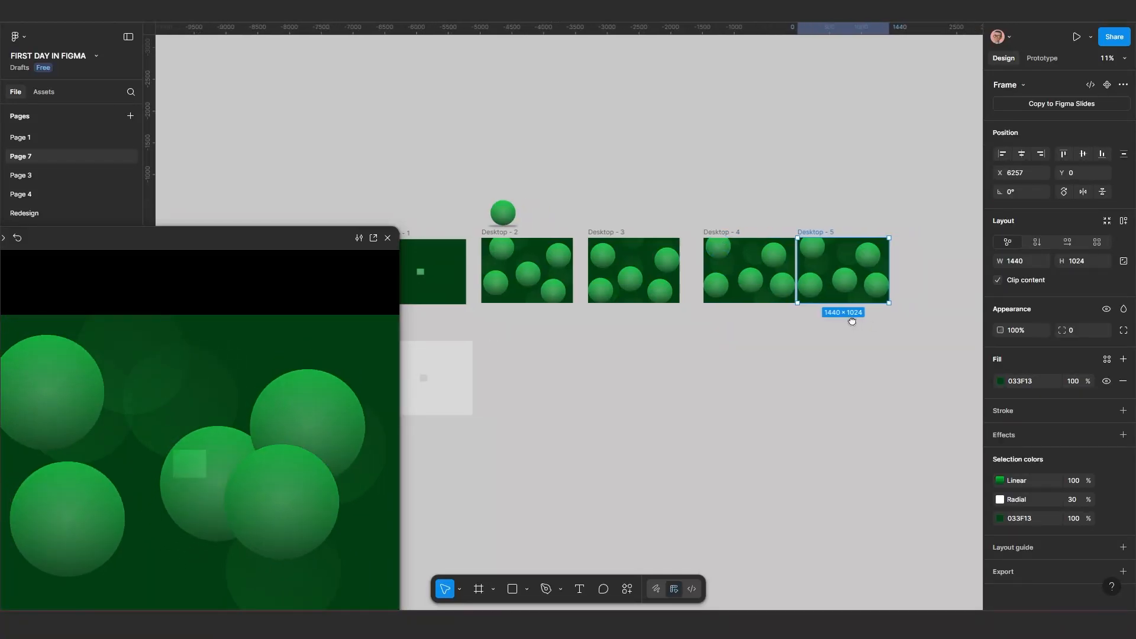
{"action": "left_click_drag", "start_coordinate": [726, 233], "coordinate": [748, 232]}
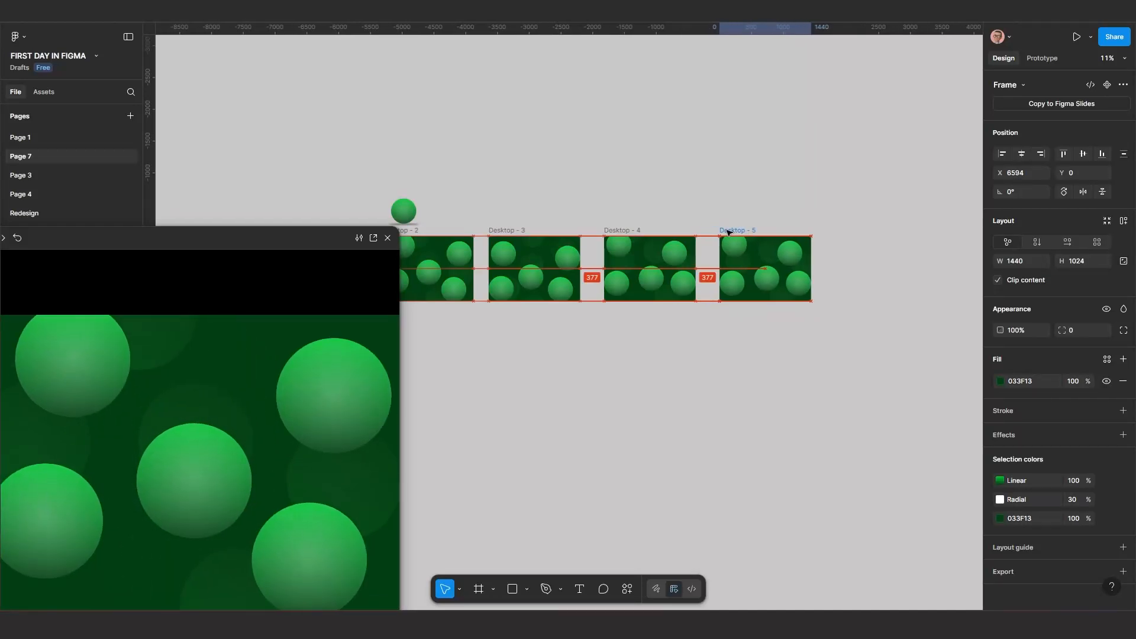
Copy the enlarged Subtract cover from Desktop - 2, collapsing its layer group, and paste it into Desktop - 4.
{"action": "scroll", "coordinate": [657, 290], "scroll_direction": "down", "scroll_amount": 2}
{"action": "scroll", "coordinate": [642, 299], "scroll_direction": "left", "scroll_amount": 5}
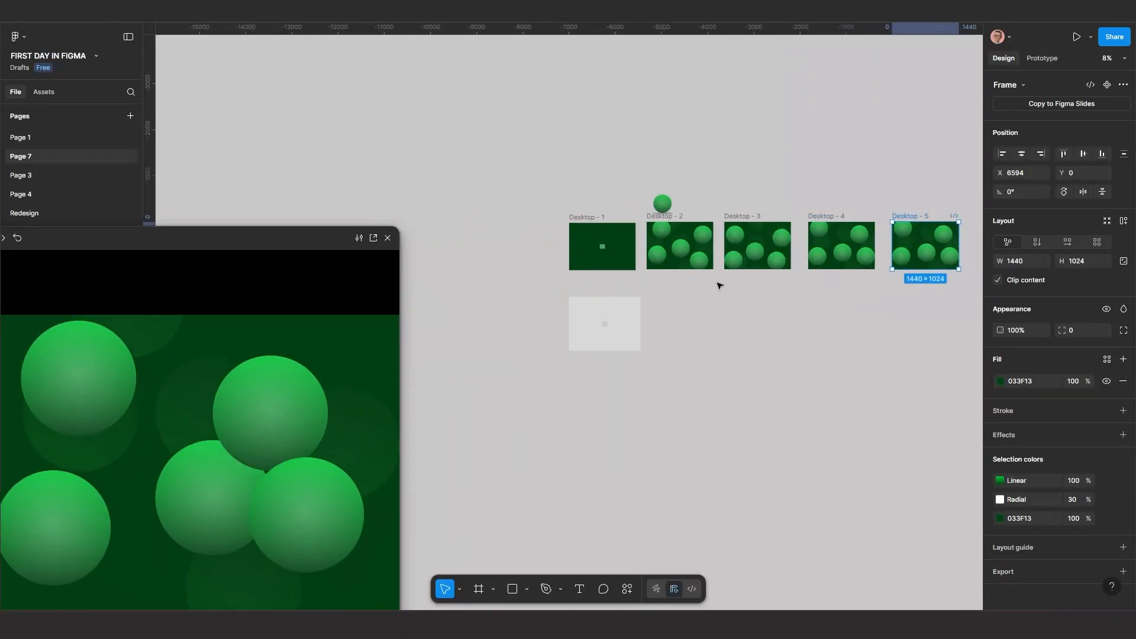
{"action": "scroll", "coordinate": [715, 281], "scroll_direction": "up", "scroll_amount": 1}
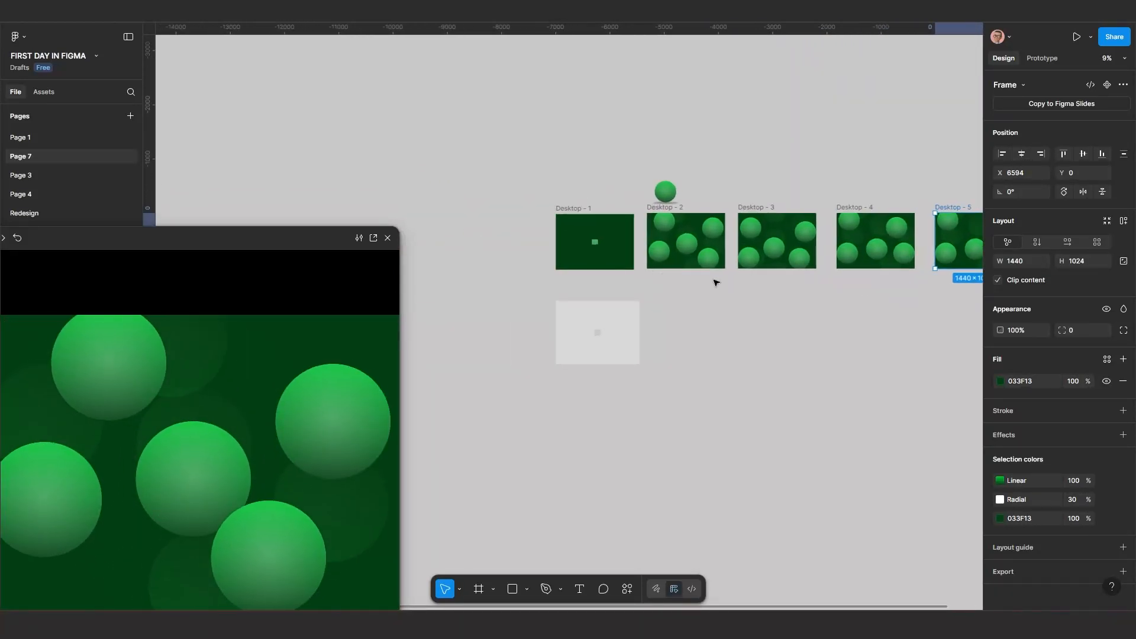
{"action": "left_click", "coordinate": [604, 237]}
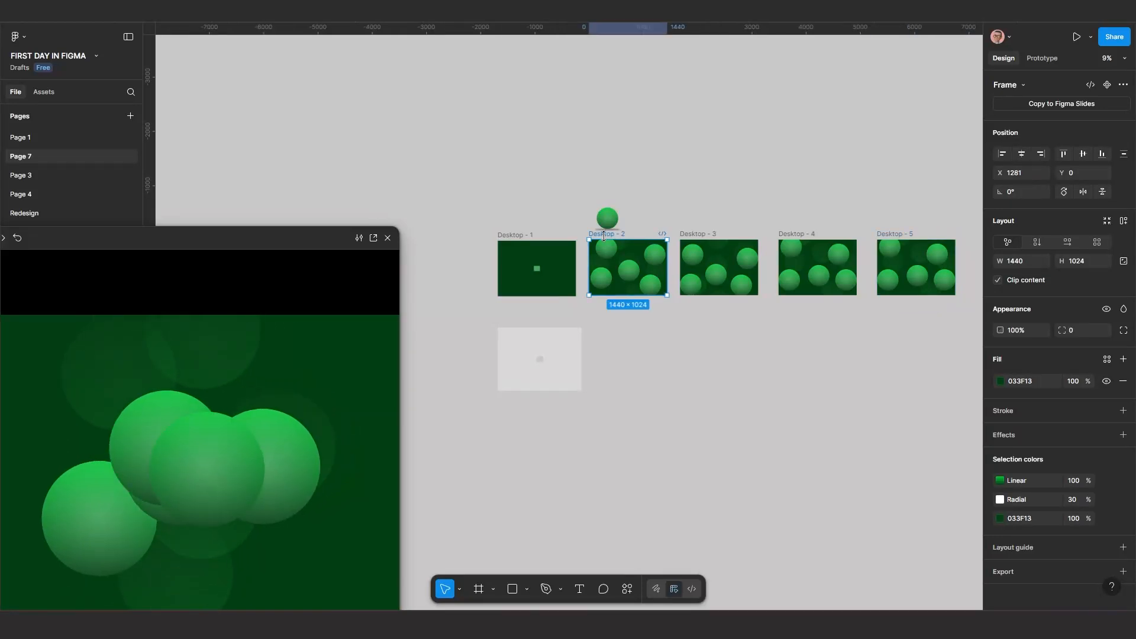
{"action": "left_click_drag", "start_coordinate": [176, 233], "coordinate": [531, 410]}
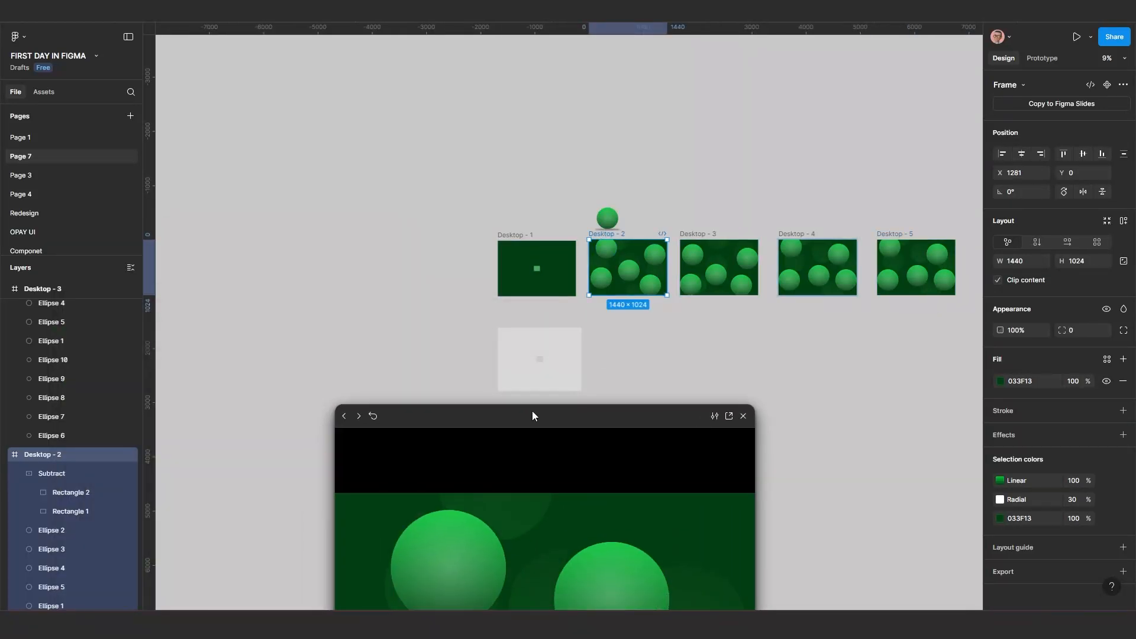
{"action": "left_click", "coordinate": [62, 474]}
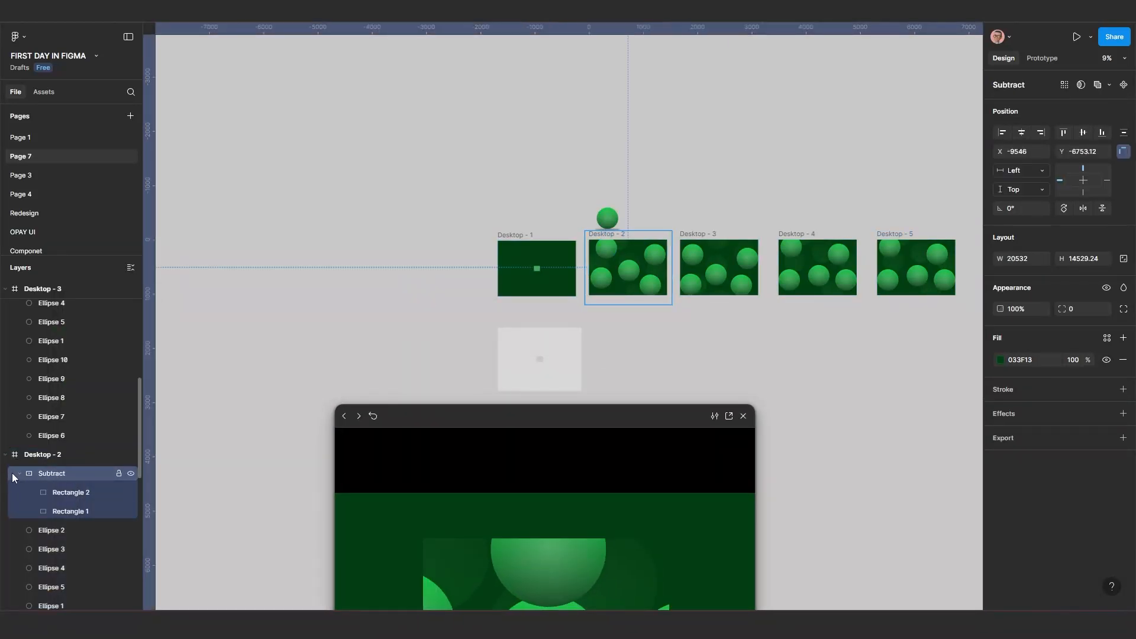
{"action": "left_click", "coordinate": [19, 473]}
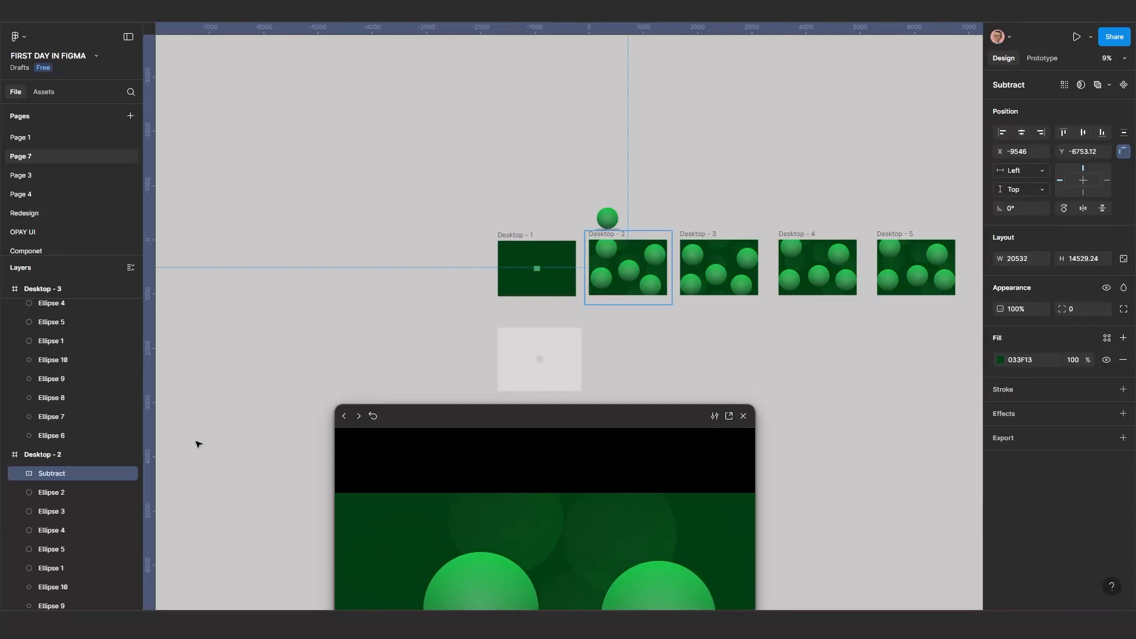
{"action": "scroll", "coordinate": [596, 331], "scroll_direction": "down", "scroll_amount": 3}
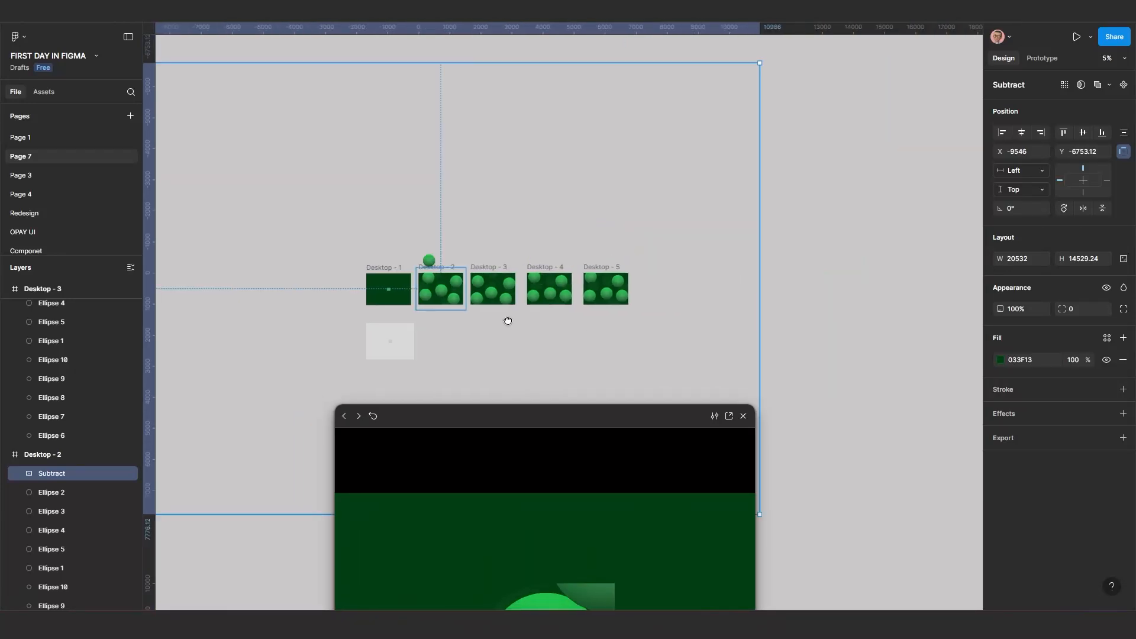
{"action": "left_click", "coordinate": [486, 255]}
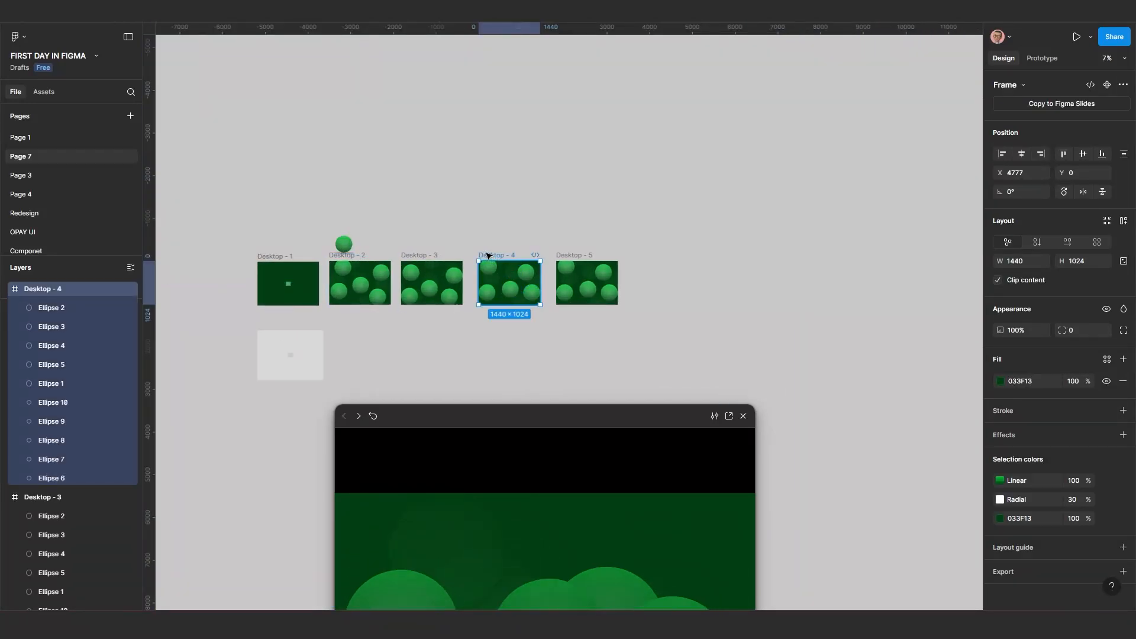
{"action": "key", "text": "ctrl+v"}
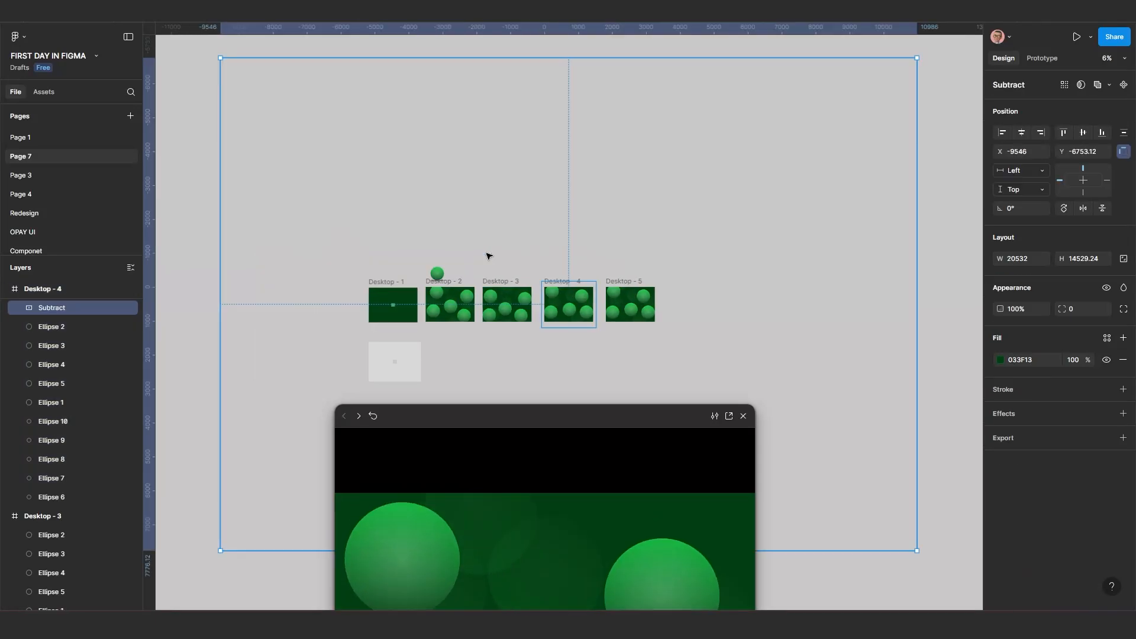
Copy the small-hole Subtract cover from Desktop - 1 and paste it into Desktop - 5 at X 0, Y 2.
{"action": "left_click_drag", "start_coordinate": [587, 321], "coordinate": [534, 298]}
{"action": "scroll", "coordinate": [516, 274], "scroll_direction": "up", "scroll_amount": 2}
{"action": "scroll", "coordinate": [557, 292], "scroll_direction": "down", "scroll_amount": 2}
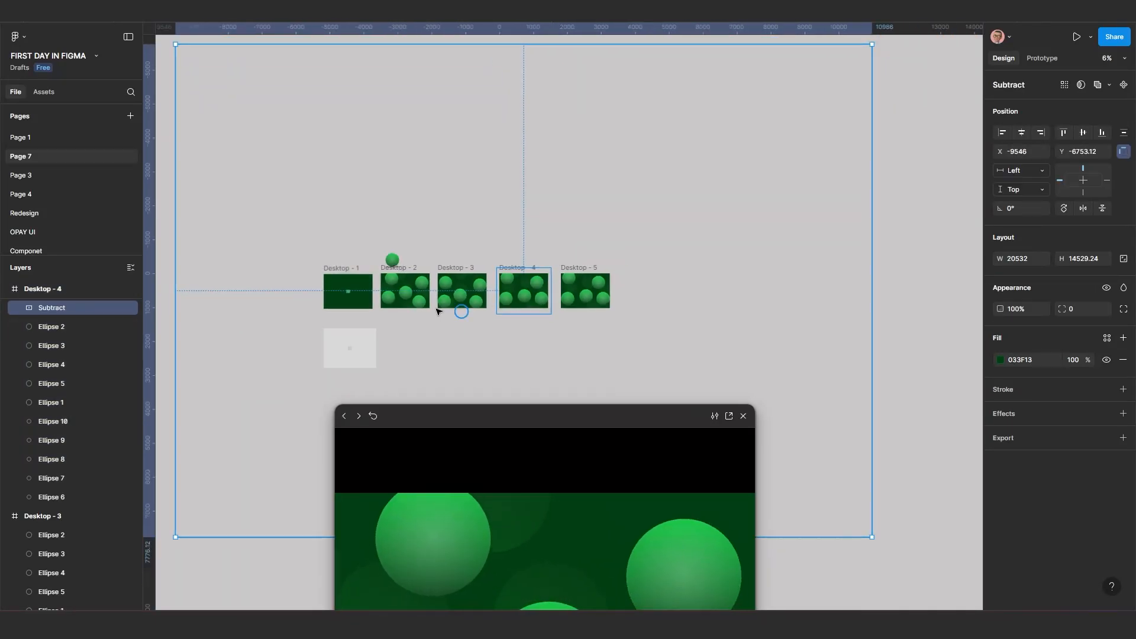
{"action": "left_click_drag", "start_coordinate": [324, 320], "coordinate": [516, 285]}
{"action": "left_click", "coordinate": [298, 256]}
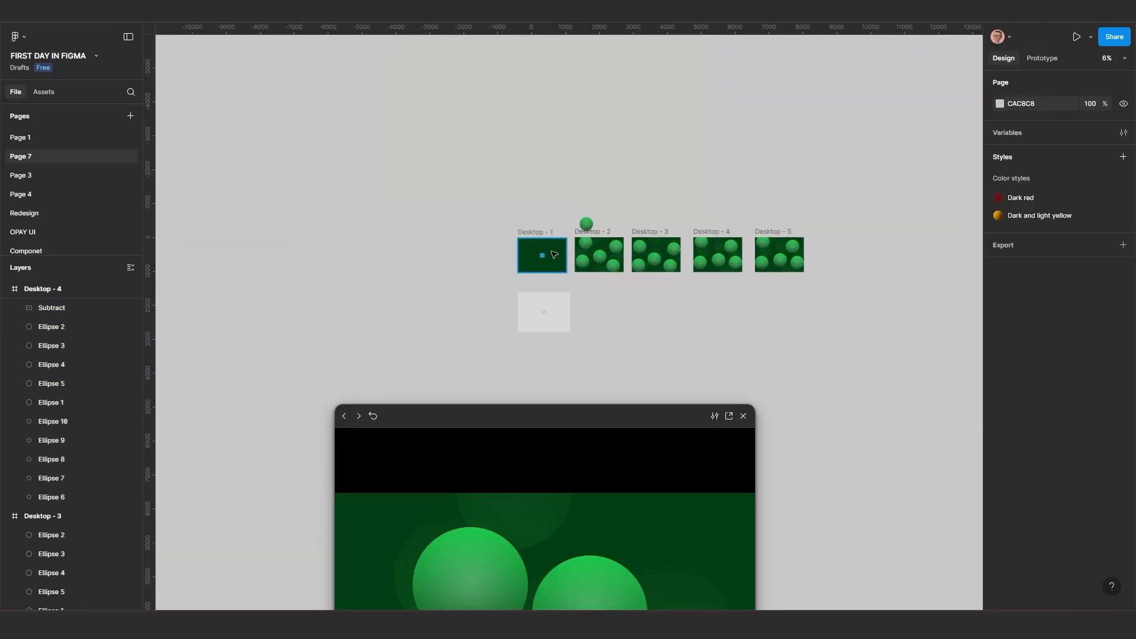
{"action": "left_click", "coordinate": [545, 258]}
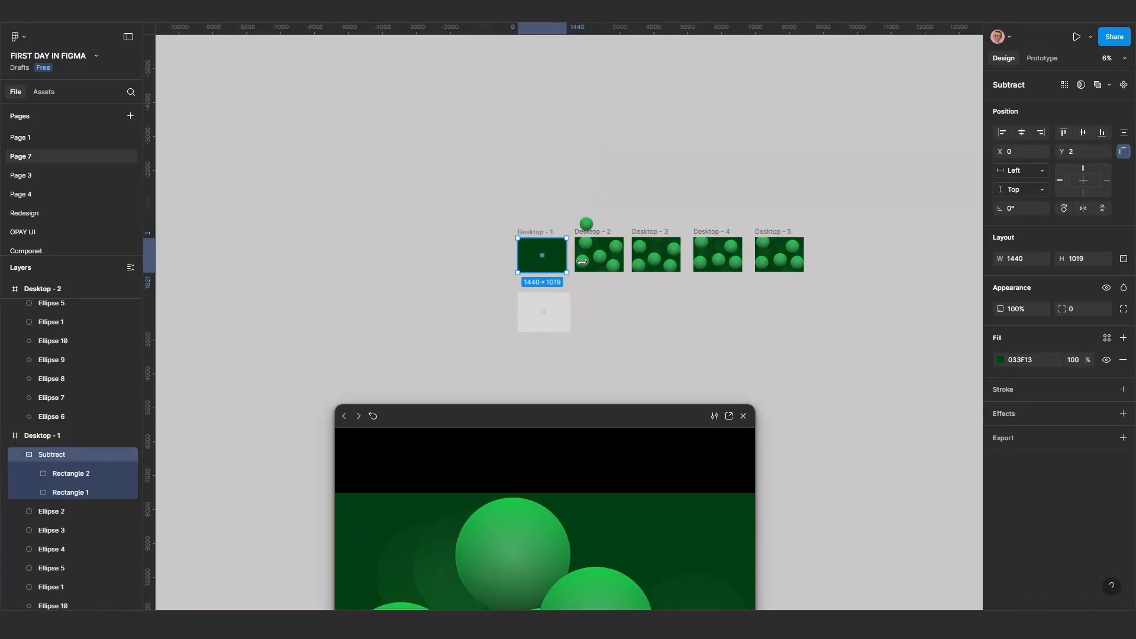
{"action": "left_click", "coordinate": [765, 236]}
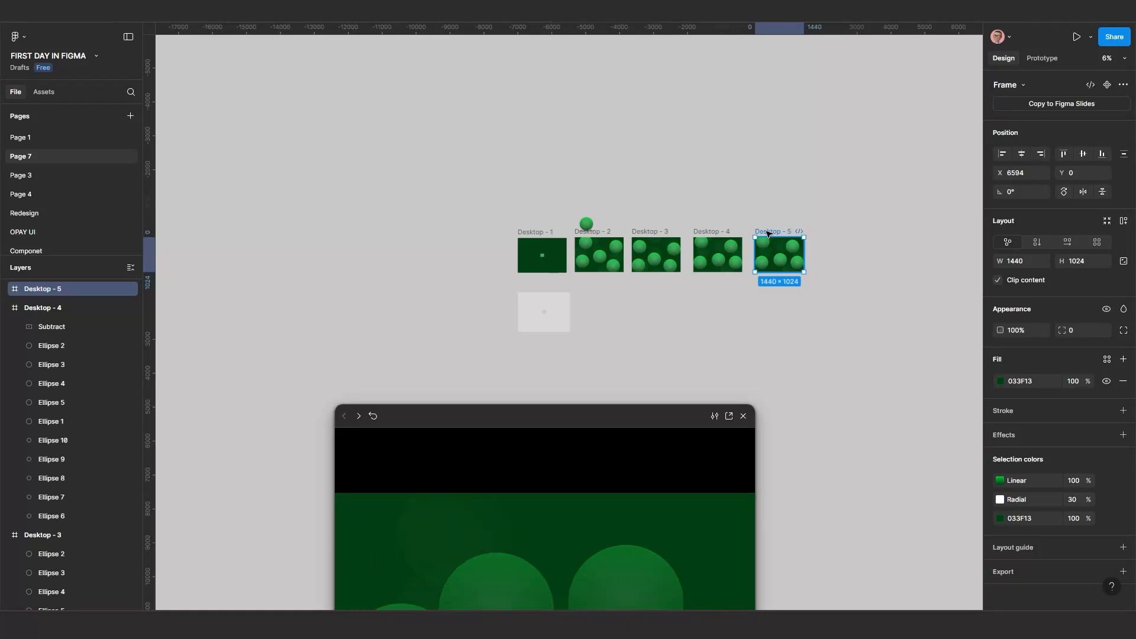
{"action": "left_click", "coordinate": [767, 236]}
{"action": "scroll", "coordinate": [674, 266], "scroll_direction": "up", "scroll_amount": 5}
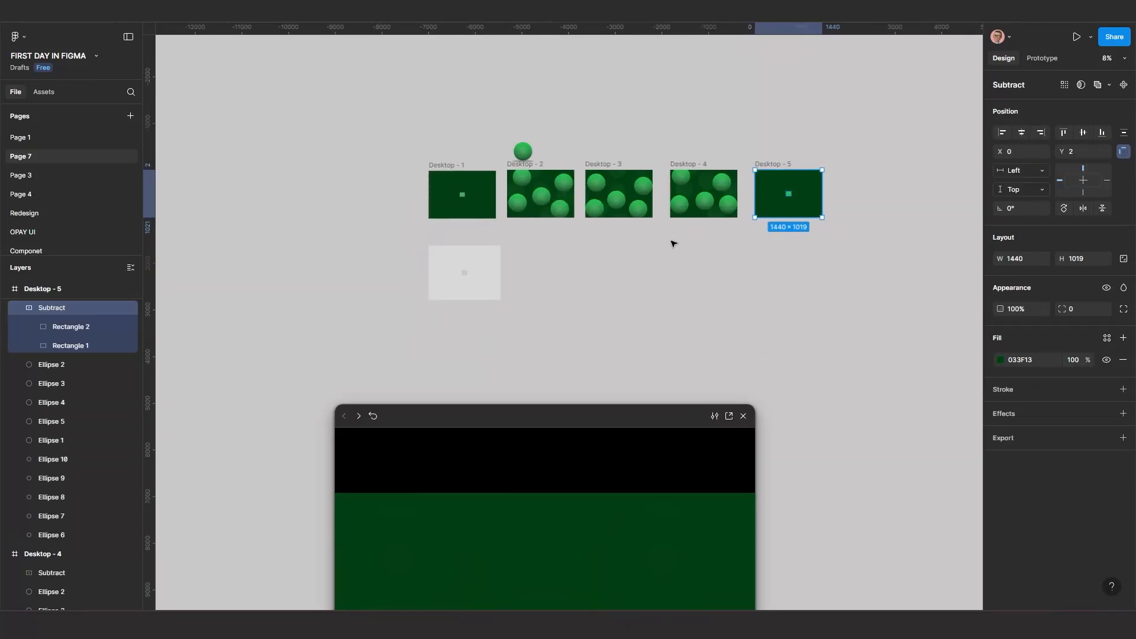
Move the prototype preview clear of the Desktop frames and compare Desktop - 2 through Desktop - 5 with the running animation.
{"action": "scroll", "coordinate": [593, 262], "scroll_direction": "up", "scroll_amount": 2}
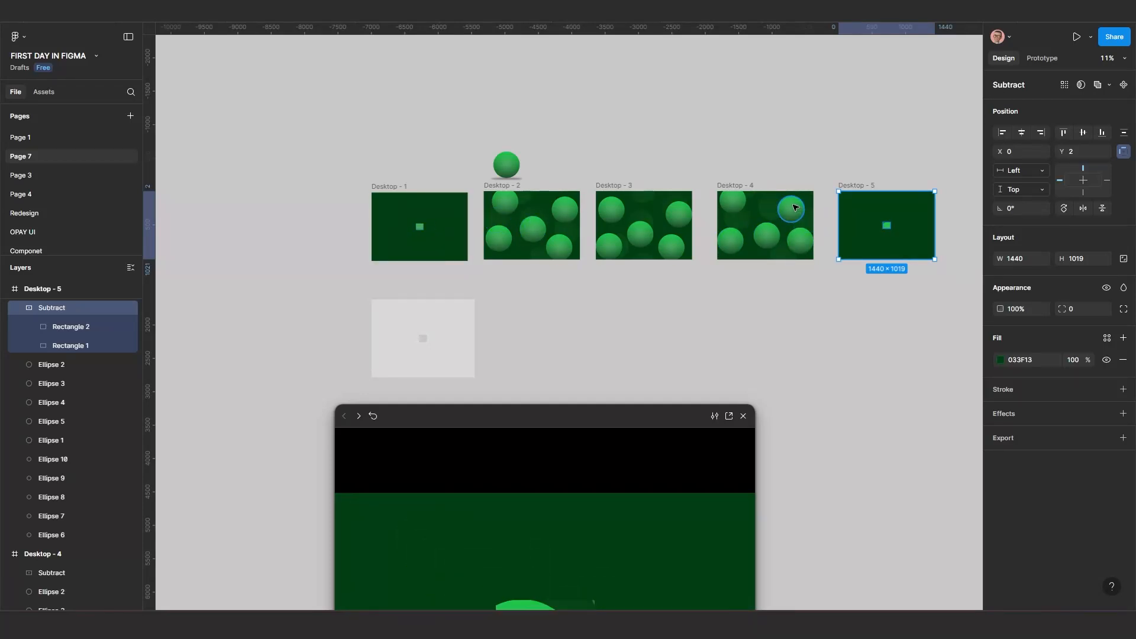
{"action": "scroll", "coordinate": [729, 246], "scroll_direction": "right", "scroll_amount": 5}
{"action": "scroll", "coordinate": [729, 246], "scroll_direction": "down", "scroll_amount": 2}
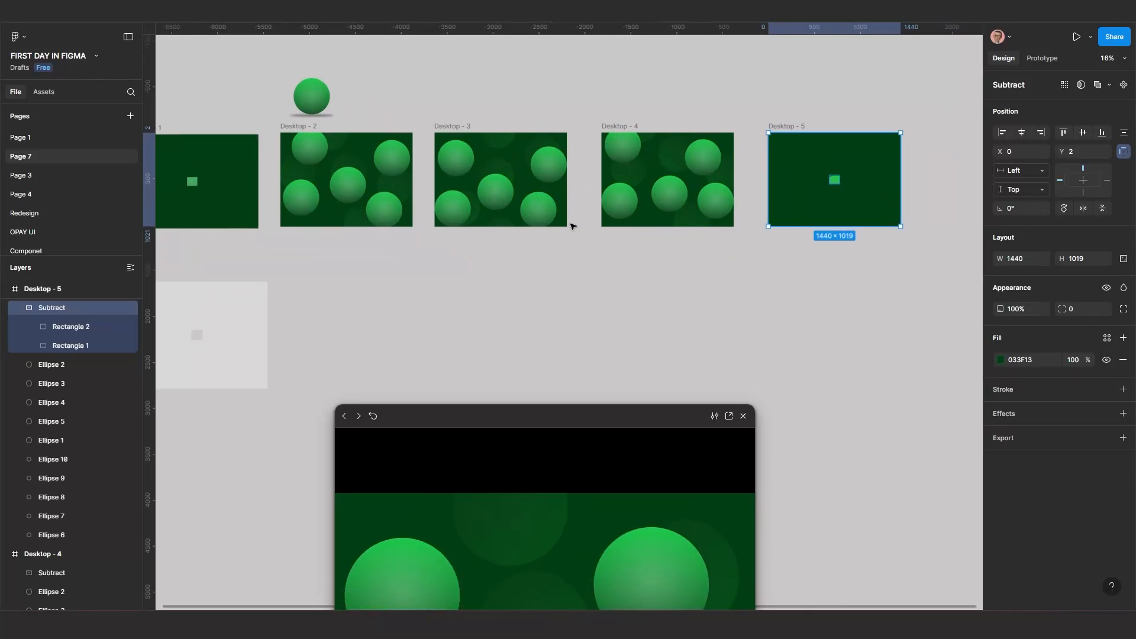
{"action": "scroll", "coordinate": [570, 223], "scroll_direction": "left", "scroll_amount": 3}
{"action": "left_click_drag", "start_coordinate": [550, 415], "coordinate": [170, 187]}
{"action": "scroll", "coordinate": [667, 318], "scroll_direction": "up", "scroll_amount": 5}
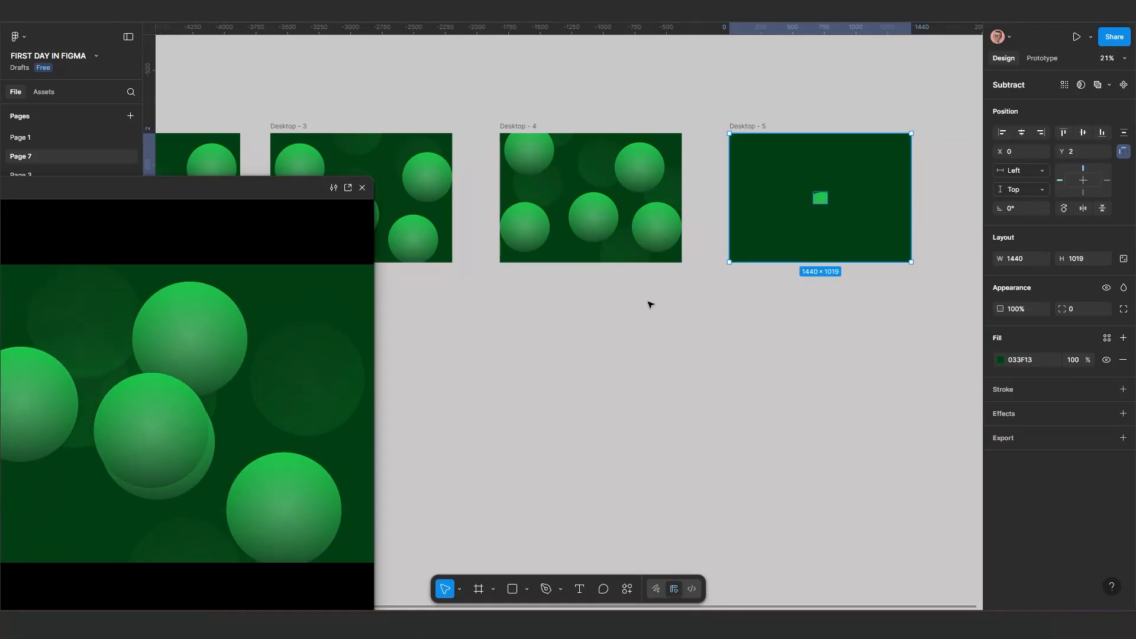
{"action": "left_click_drag", "start_coordinate": [213, 190], "coordinate": [195, 310]}
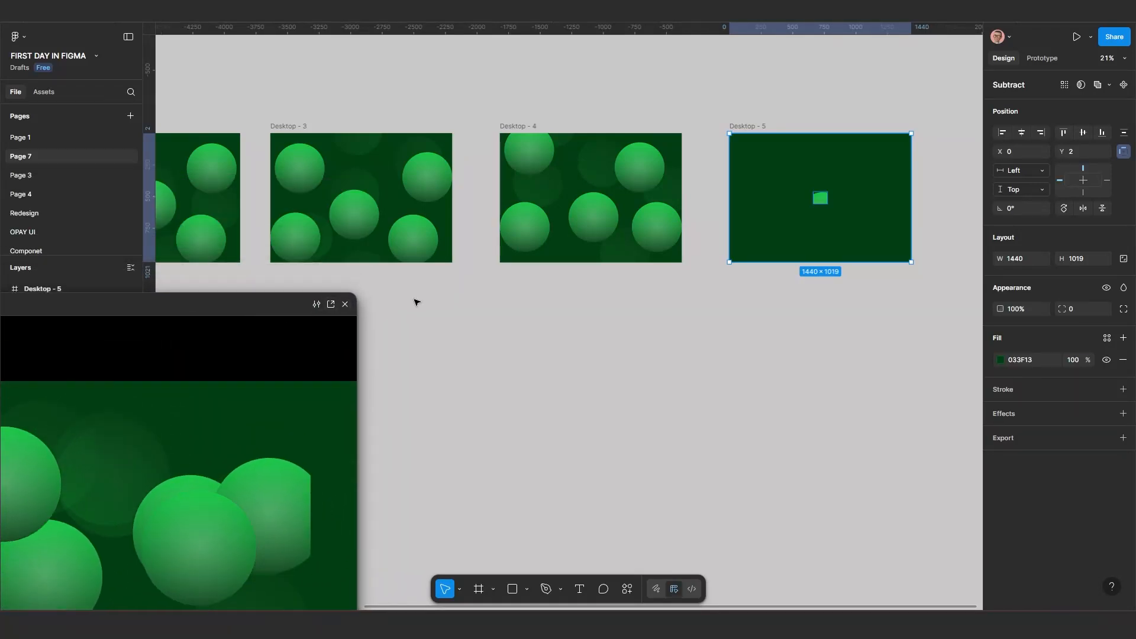
Open the After delay interaction from Desktop - 1 to Desktop - 2 and set its Smart animate curve to Ease in and out.
{"action": "scroll", "coordinate": [615, 279], "scroll_direction": "left", "scroll_amount": 3}
{"action": "scroll", "coordinate": [559, 283], "scroll_direction": "down", "scroll_amount": 3}
{"action": "scroll", "coordinate": [474, 280], "scroll_direction": "left", "scroll_amount": 4}
{"action": "scroll", "coordinate": [585, 296], "scroll_direction": "up", "scroll_amount": 2}
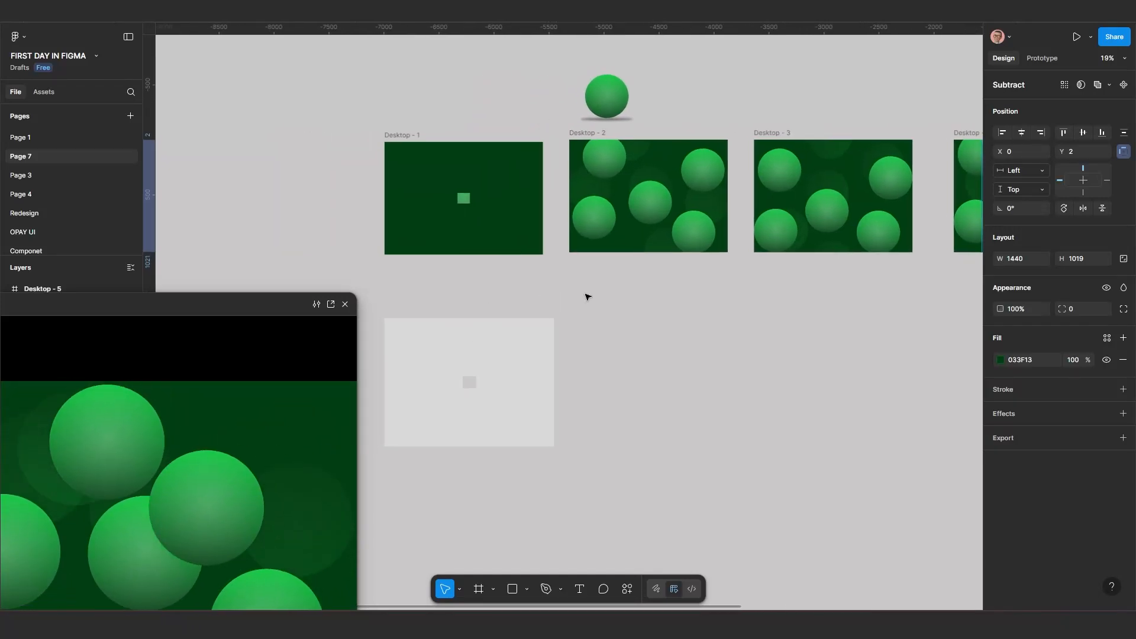
{"action": "left_click", "coordinate": [400, 142]}
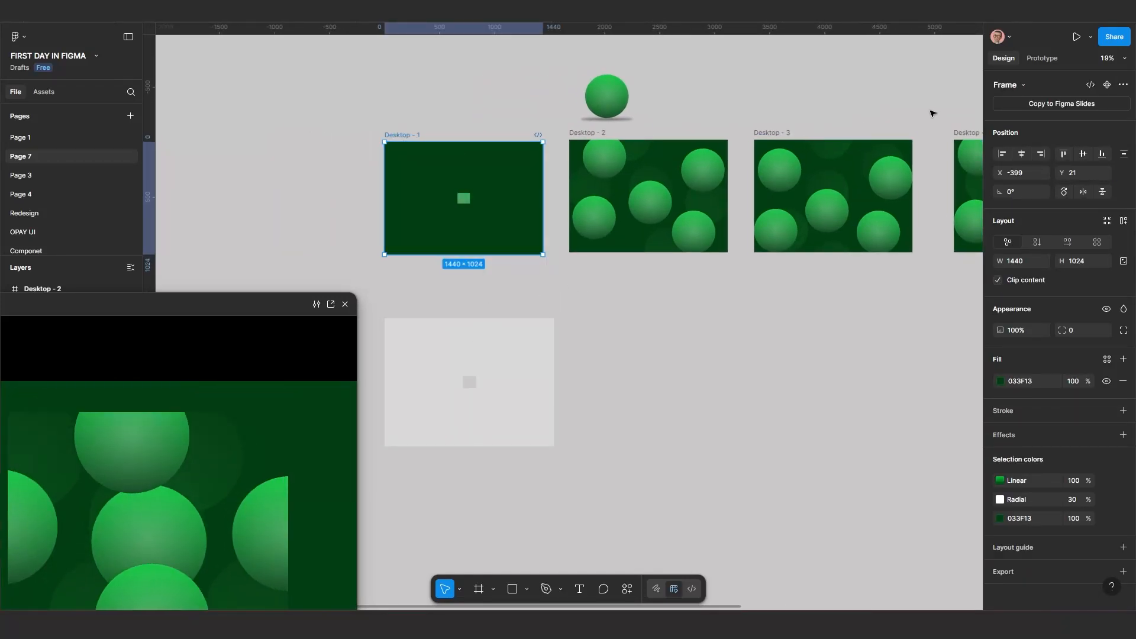
{"action": "left_click", "coordinate": [1041, 58]}
{"action": "scroll", "coordinate": [566, 249], "scroll_direction": "up", "scroll_amount": 10}
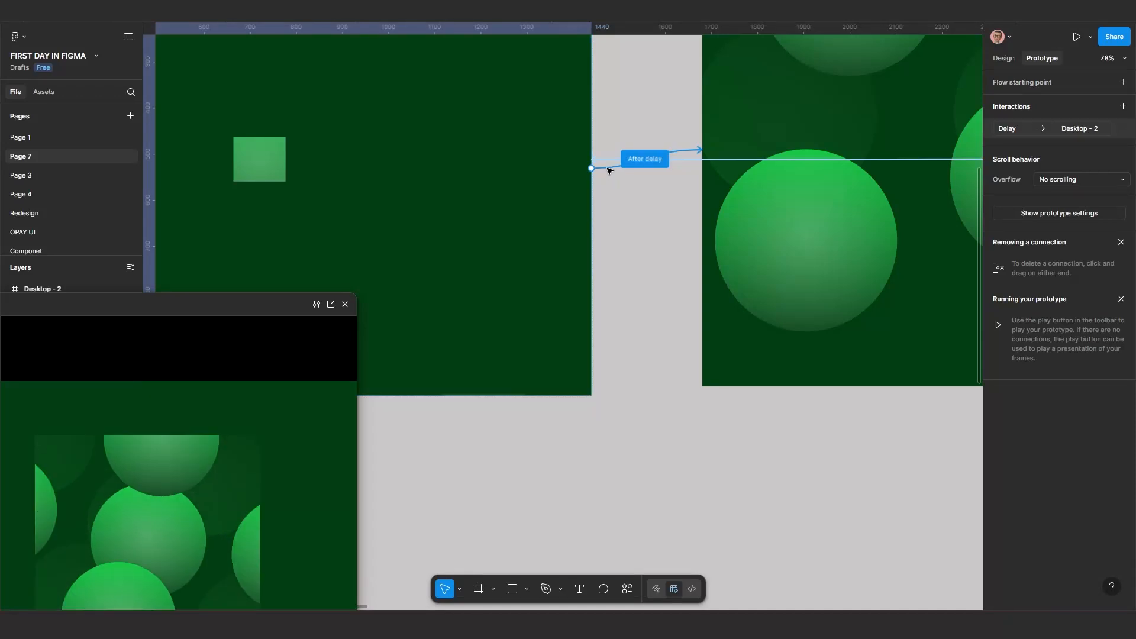
{"action": "left_click", "coordinate": [608, 169]}
{"action": "left_click", "coordinate": [621, 336]}
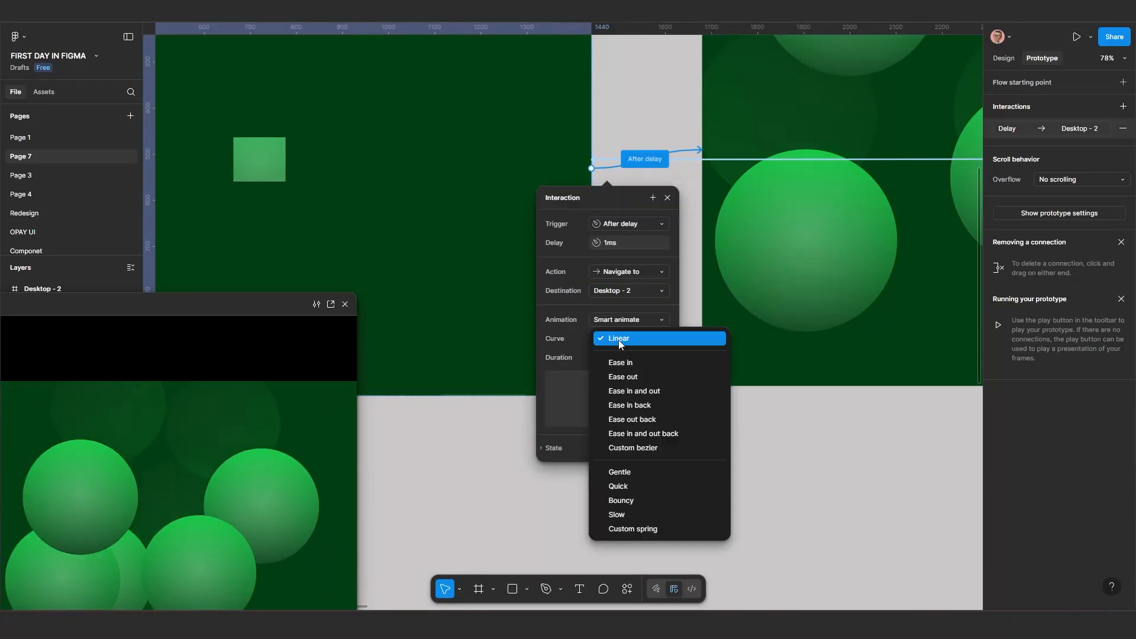
{"action": "left_click", "coordinate": [653, 391]}
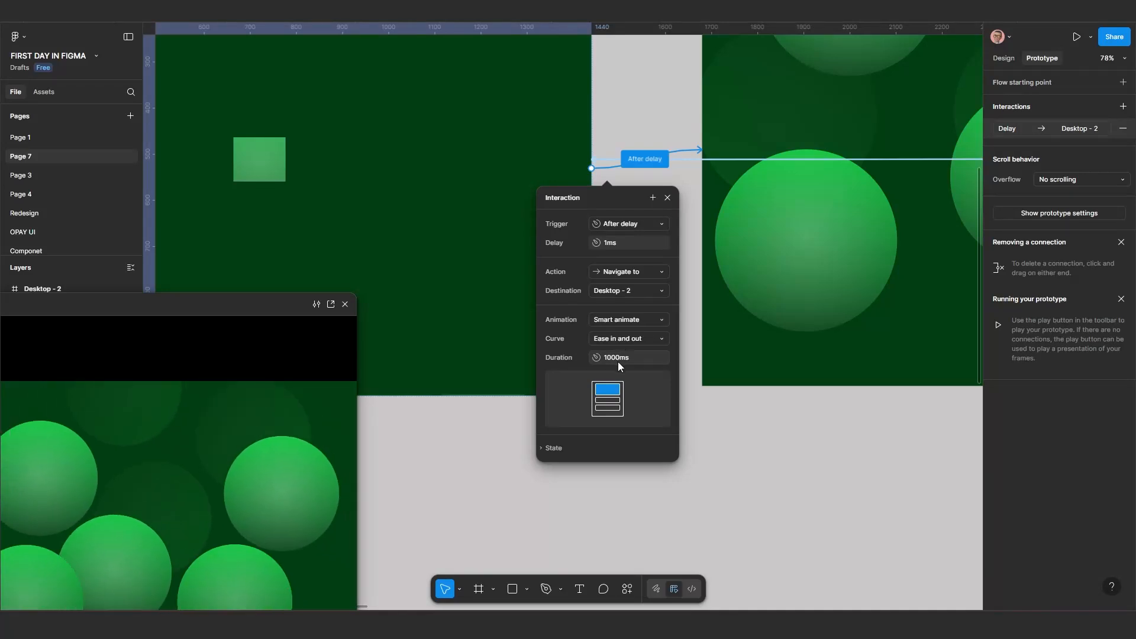
Change that interaction's curve to a Custom bezier shaped to 0.88, -0.01, 0.13, 1, and close its settings.
{"action": "left_click", "coordinate": [619, 340]}
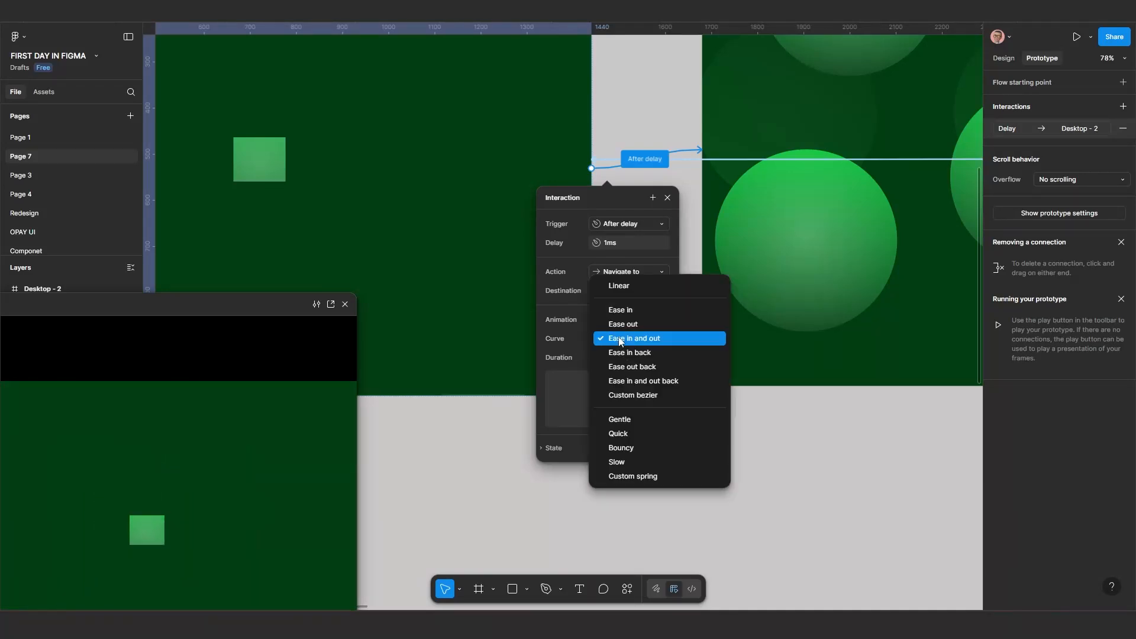
{"action": "left_click", "coordinate": [635, 395]}
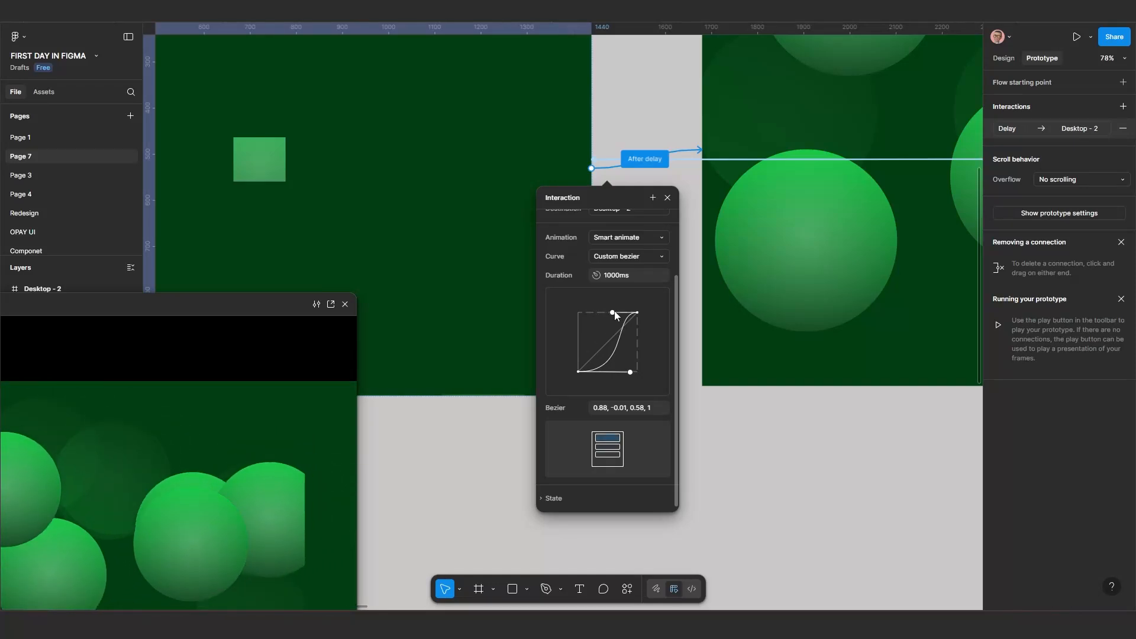
{"action": "left_click_drag", "start_coordinate": [587, 311], "coordinate": [587, 312]}
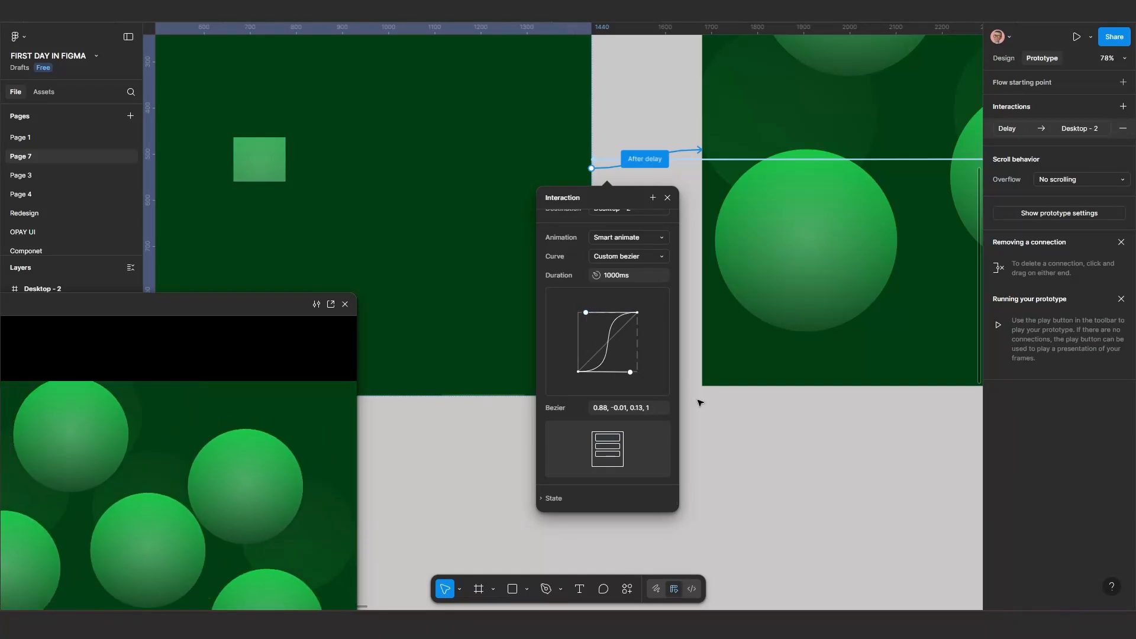
{"action": "scroll", "coordinate": [698, 400], "scroll_direction": "down", "scroll_amount": 2}
{"action": "left_click", "coordinate": [756, 447]}
Redirect Desktop - 4's After delay connection from Desktop - 1 to Desktop - 5.
{"action": "scroll", "coordinate": [756, 446], "scroll_direction": "down", "scroll_amount": 2}
{"action": "scroll", "coordinate": [759, 449], "scroll_direction": "down", "scroll_amount": 1}
{"action": "left_click_drag", "start_coordinate": [759, 449], "coordinate": [473, 420]}
{"action": "scroll", "coordinate": [822, 445], "scroll_direction": "down", "scroll_amount": 3}
{"action": "left_click_drag", "start_coordinate": [823, 445], "coordinate": [444, 406]}
{"action": "scroll", "coordinate": [778, 403], "scroll_direction": "up", "scroll_amount": 1}
{"action": "scroll", "coordinate": [645, 317], "scroll_direction": "up", "scroll_amount": 2}
{"action": "left_click", "coordinate": [408, 225]}
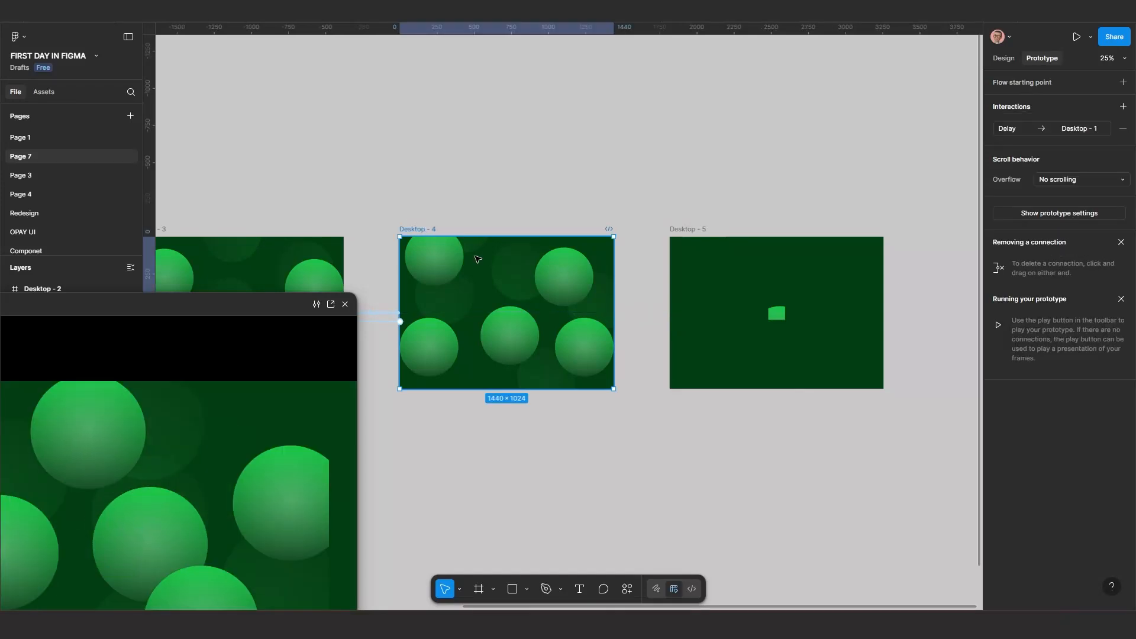
{"action": "scroll", "coordinate": [619, 332], "scroll_direction": "up", "scroll_amount": 3}
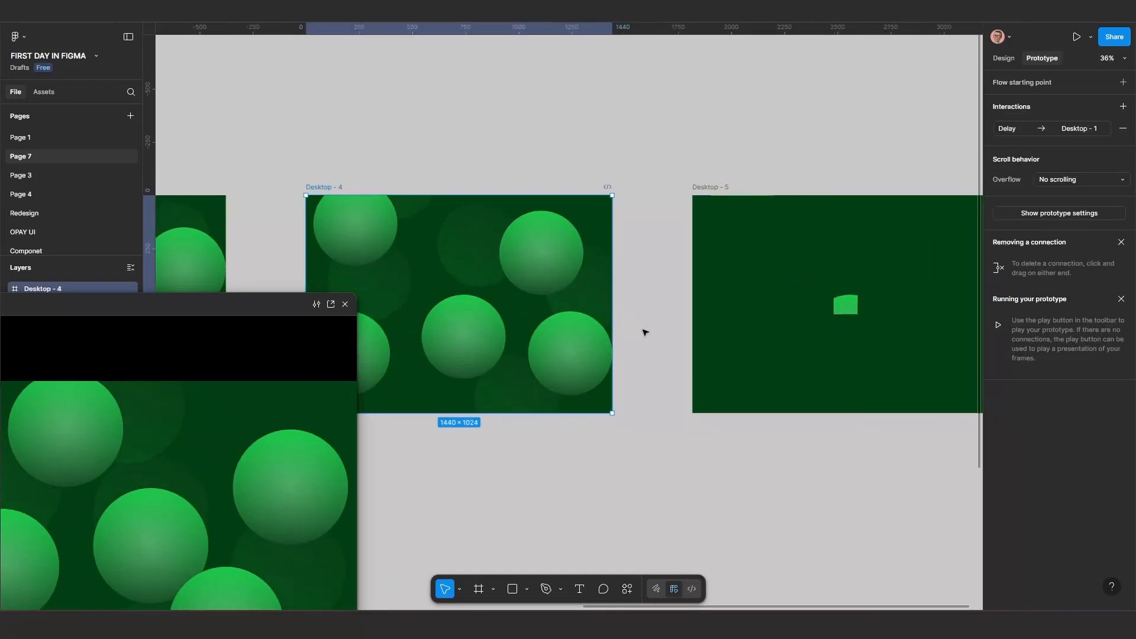
{"action": "scroll", "coordinate": [628, 296], "scroll_direction": "down", "scroll_amount": 3}
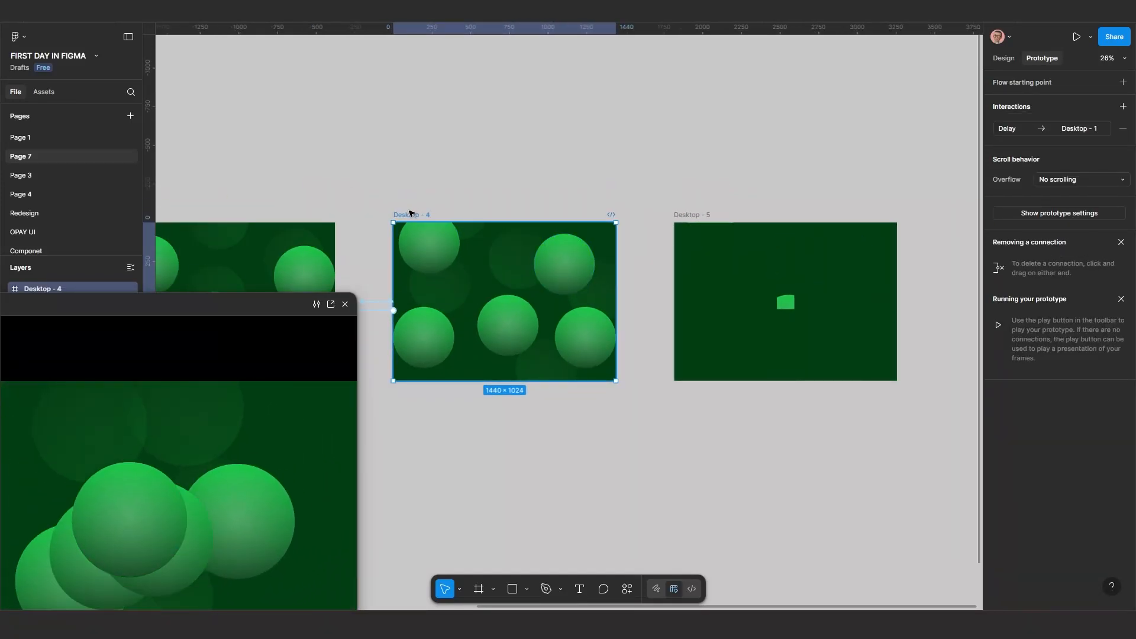
{"action": "scroll", "coordinate": [494, 298], "scroll_direction": "left", "scroll_amount": 3}
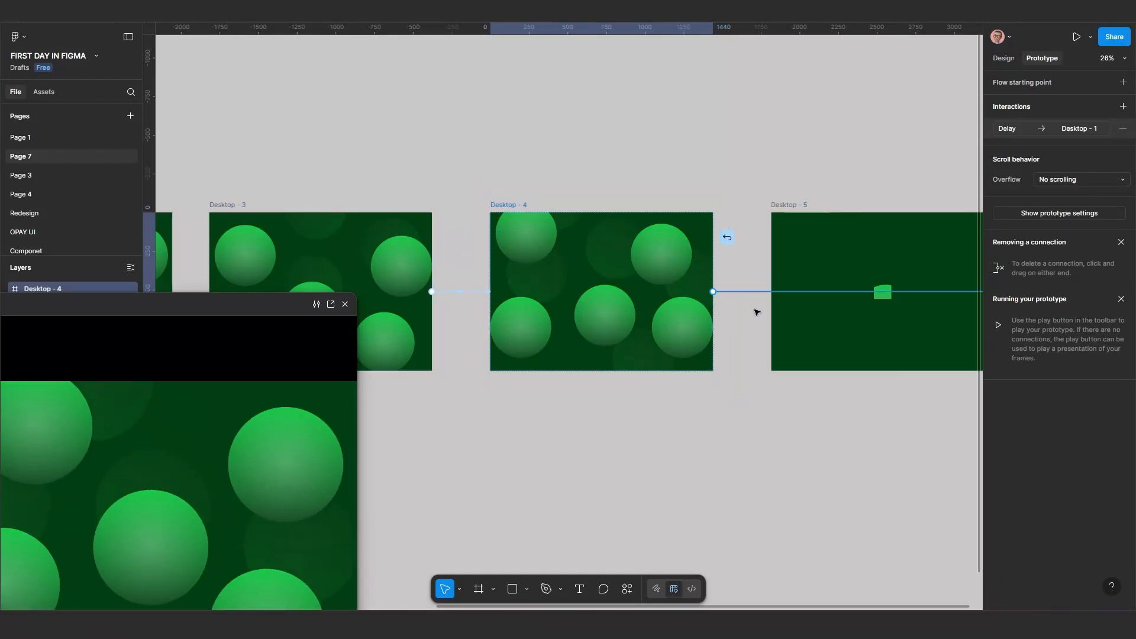
{"action": "left_click_drag", "start_coordinate": [802, 309], "coordinate": [801, 310]}
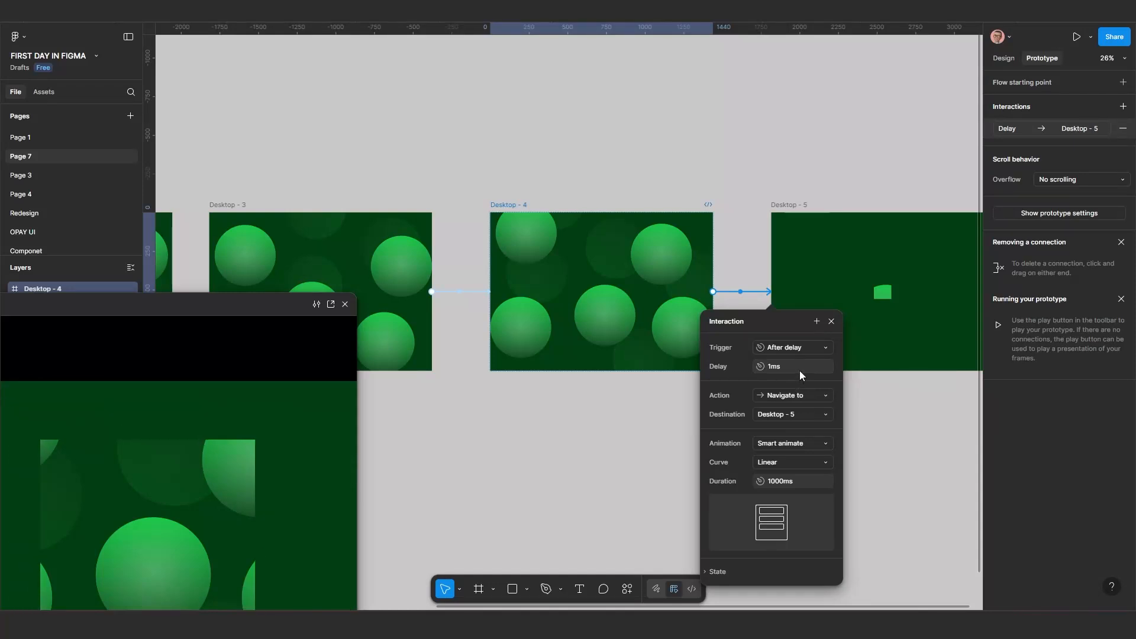
Give the Desktop - 4 to Desktop - 5 transition a Custom bezier curve of 0.83, -0.01, 0.2, 0.99, starting from Ease in and out.
{"action": "left_click", "coordinate": [795, 464]}
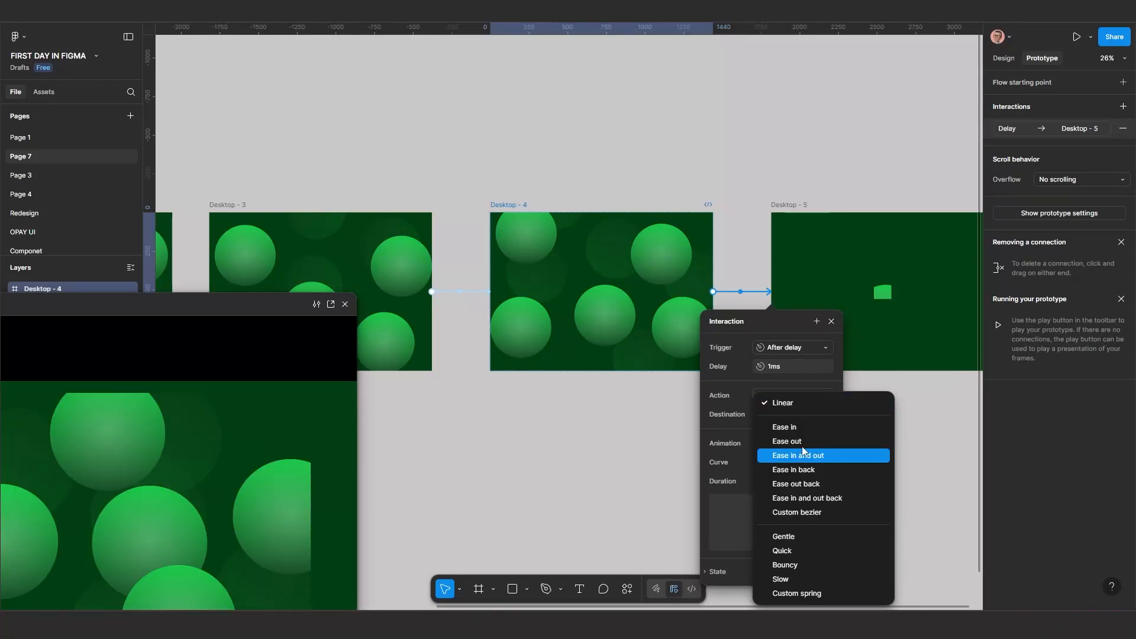
{"action": "left_click", "coordinate": [807, 459]}
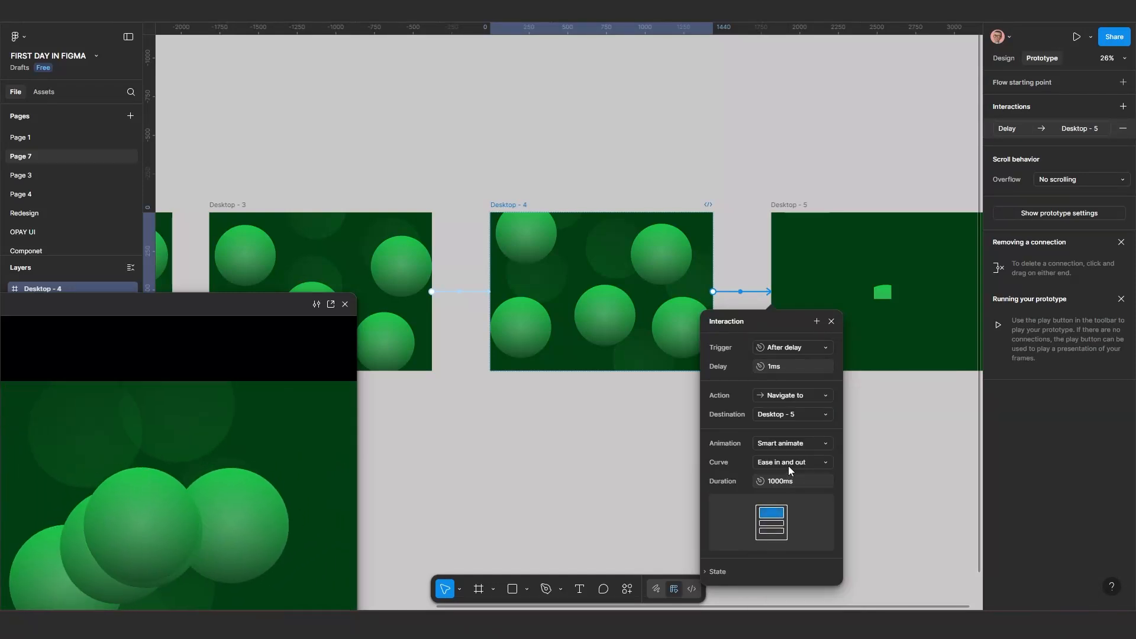
{"action": "left_click", "coordinate": [788, 466]}
{"action": "left_click", "coordinate": [782, 509]}
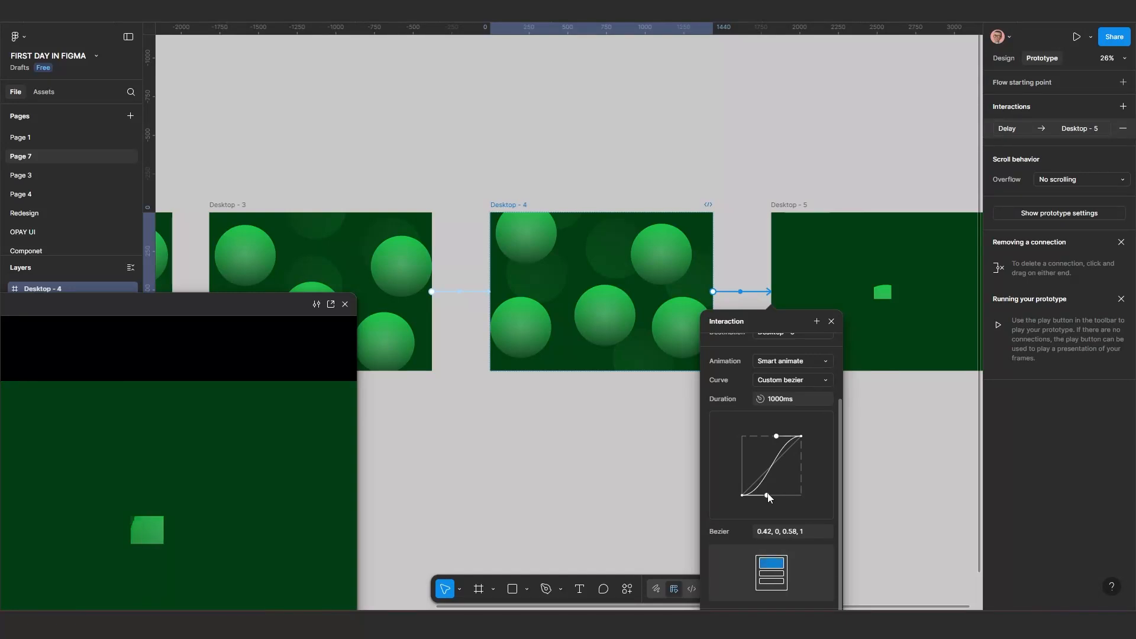
{"action": "left_click_drag", "start_coordinate": [768, 497], "coordinate": [791, 496]}
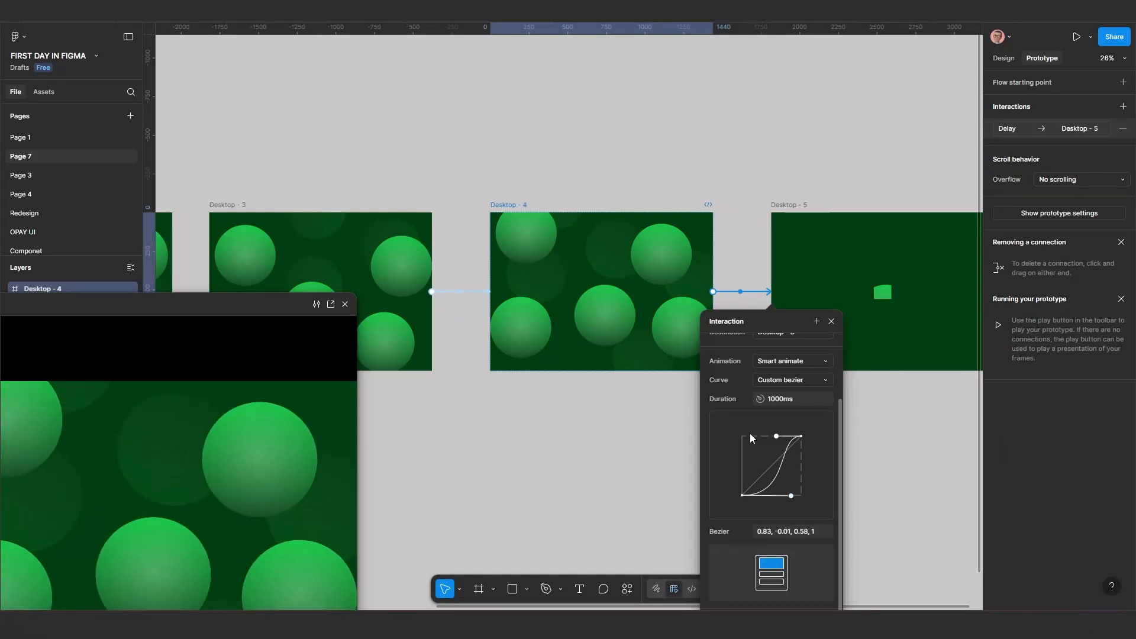
{"action": "left_click_drag", "start_coordinate": [757, 435], "coordinate": [754, 437]}
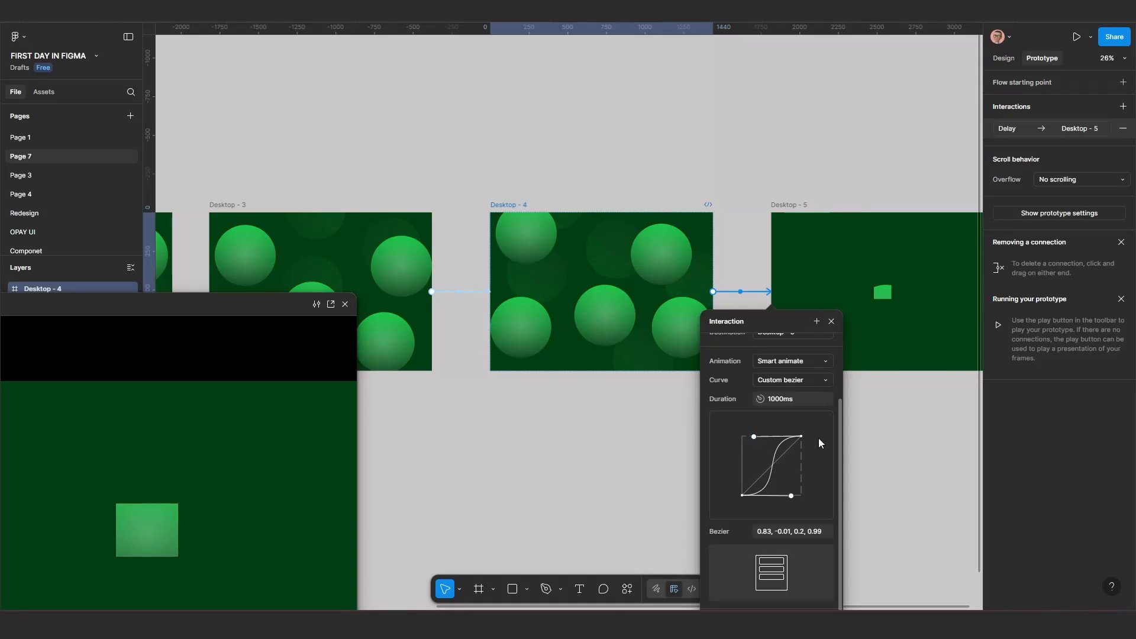
{"action": "scroll", "coordinate": [711, 404], "scroll_direction": "up", "scroll_amount": 2}
{"action": "scroll", "coordinate": [712, 407], "scroll_direction": "up", "scroll_amount": 1}
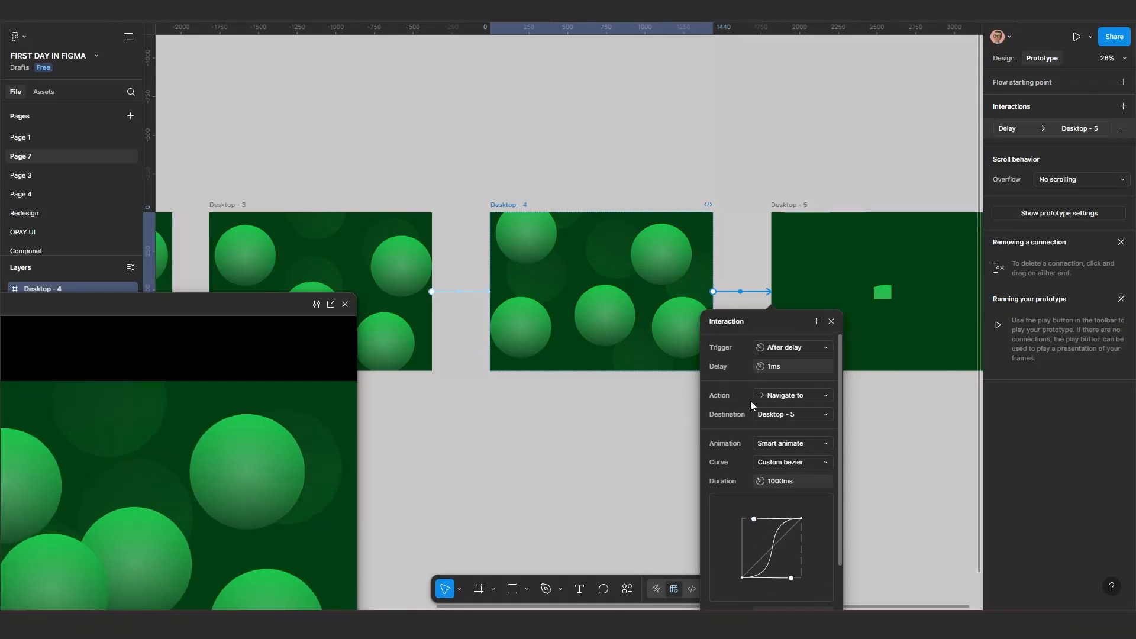
{"action": "left_click", "coordinate": [831, 322]}
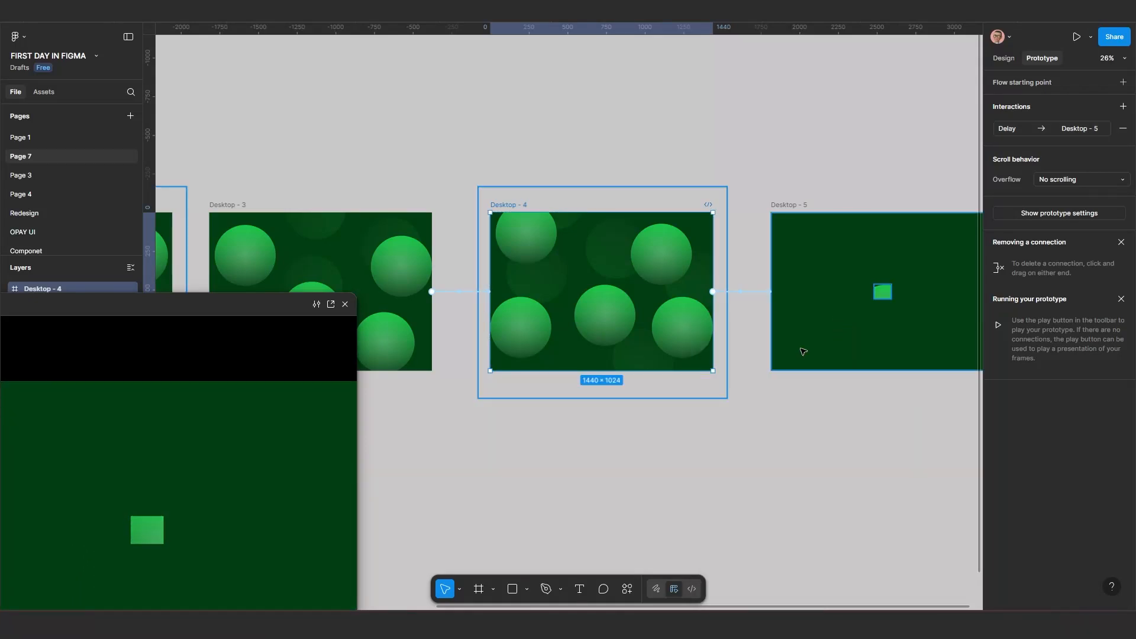
Check Desktop - 5's connection back to Desktop - 1 and view all five frames beside the prototype preview, with nothing selected.
{"action": "scroll", "coordinate": [768, 391], "scroll_direction": "down", "scroll_amount": 4}
{"action": "scroll", "coordinate": [790, 355], "scroll_direction": "down", "scroll_amount": 3}
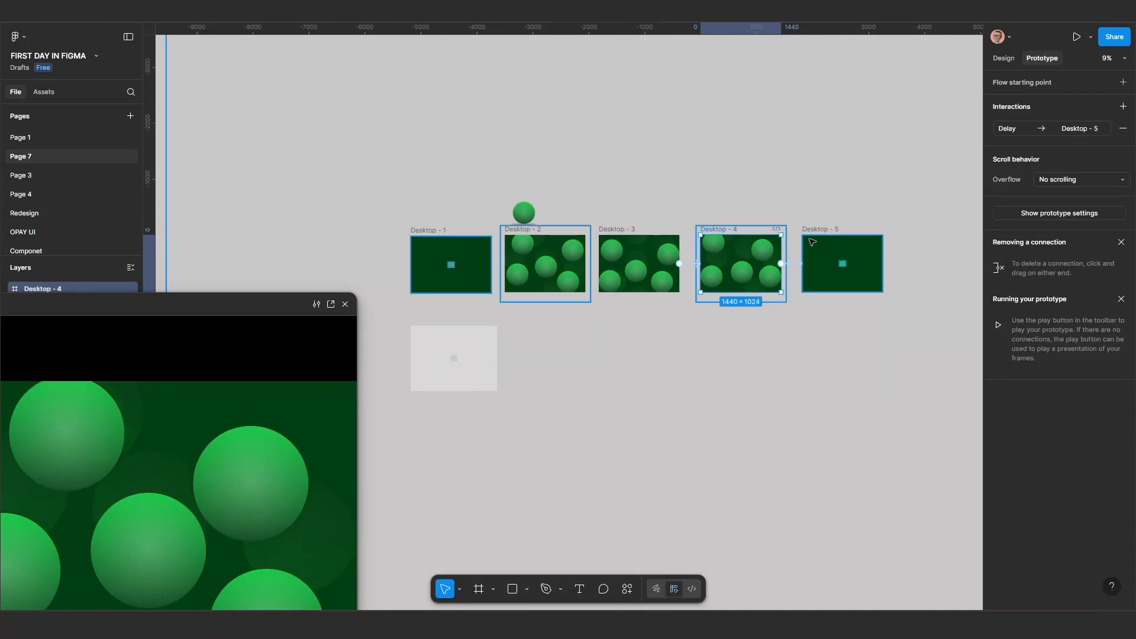
{"action": "left_click", "coordinate": [831, 288]}
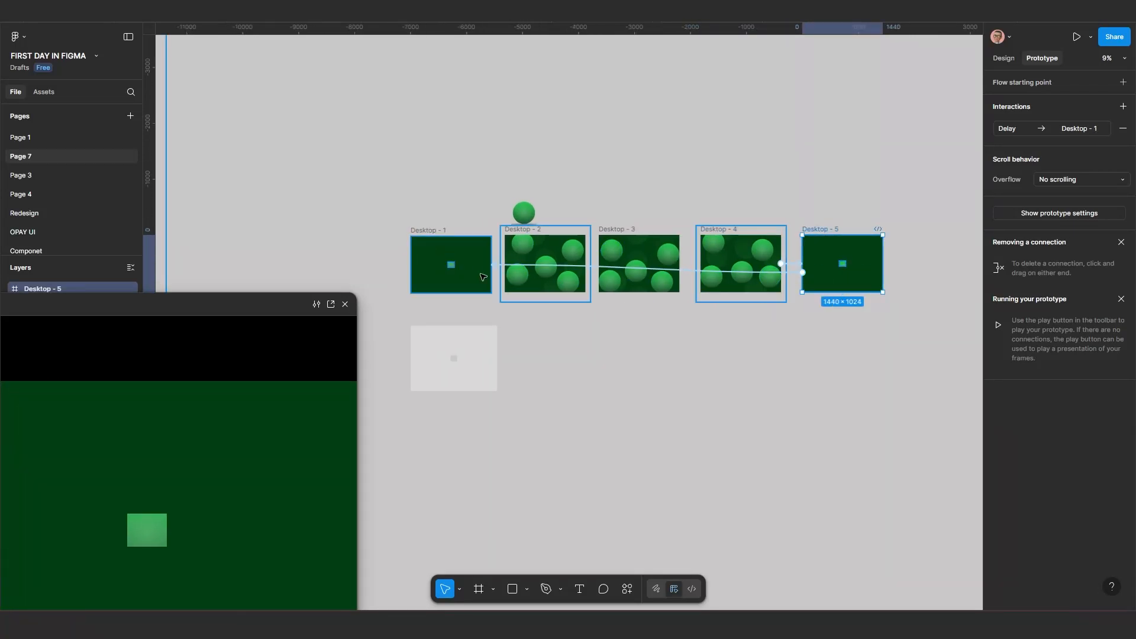
{"action": "left_click_drag", "start_coordinate": [260, 304], "coordinate": [284, 131]}
{"action": "scroll", "coordinate": [548, 413], "scroll_direction": "down", "scroll_amount": 2}
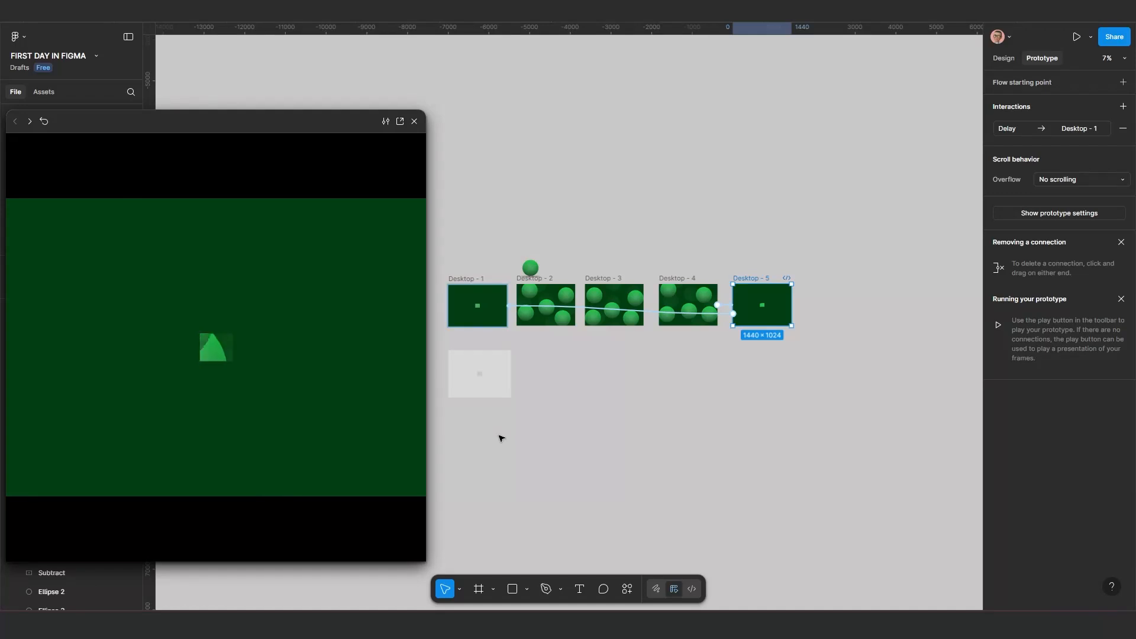
{"action": "scroll", "coordinate": [487, 441], "scroll_direction": "down", "scroll_amount": 2}
{"action": "left_click_drag", "start_coordinate": [487, 441], "coordinate": [631, 428]}
{"action": "scroll", "coordinate": [634, 380], "scroll_direction": "up", "scroll_amount": 3}
{"action": "left_click", "coordinate": [678, 399]}
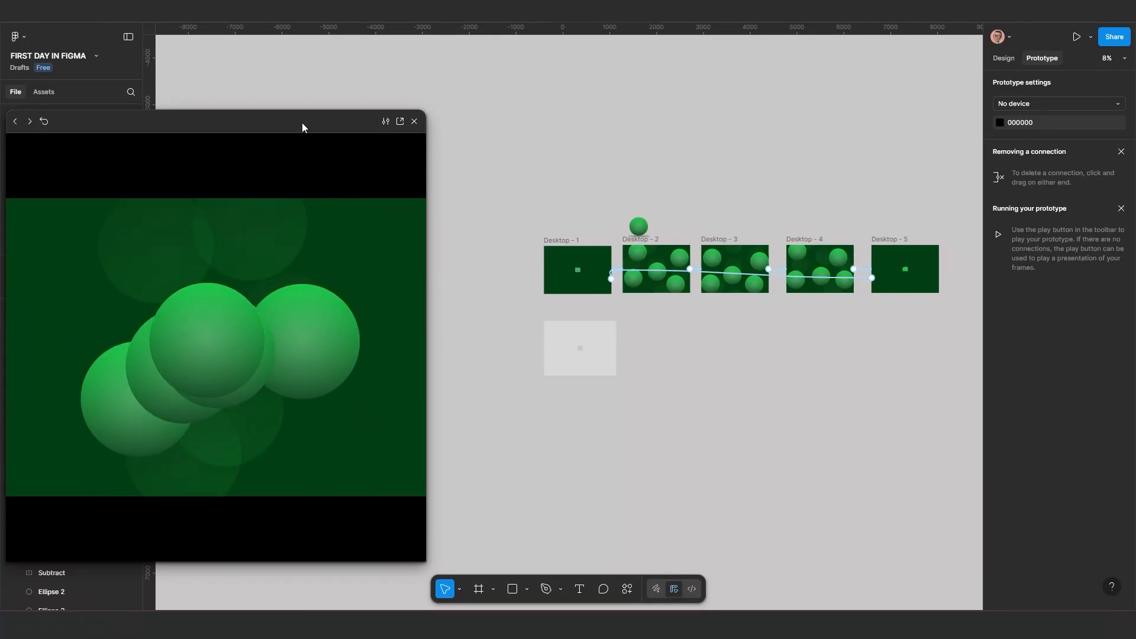
Move the prototype preview over the canvas and widen it on both sides to watch the finished animation loop.
{"action": "left_click_drag", "start_coordinate": [301, 121], "coordinate": [435, 107]}
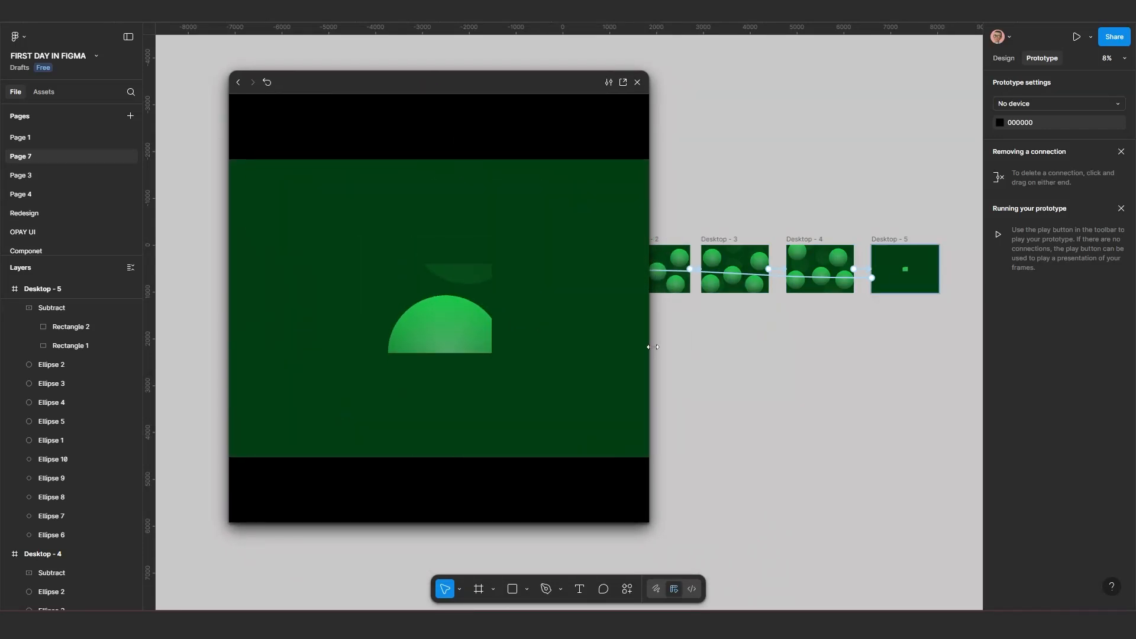
{"action": "left_click_drag", "start_coordinate": [649, 345], "coordinate": [765, 341]}
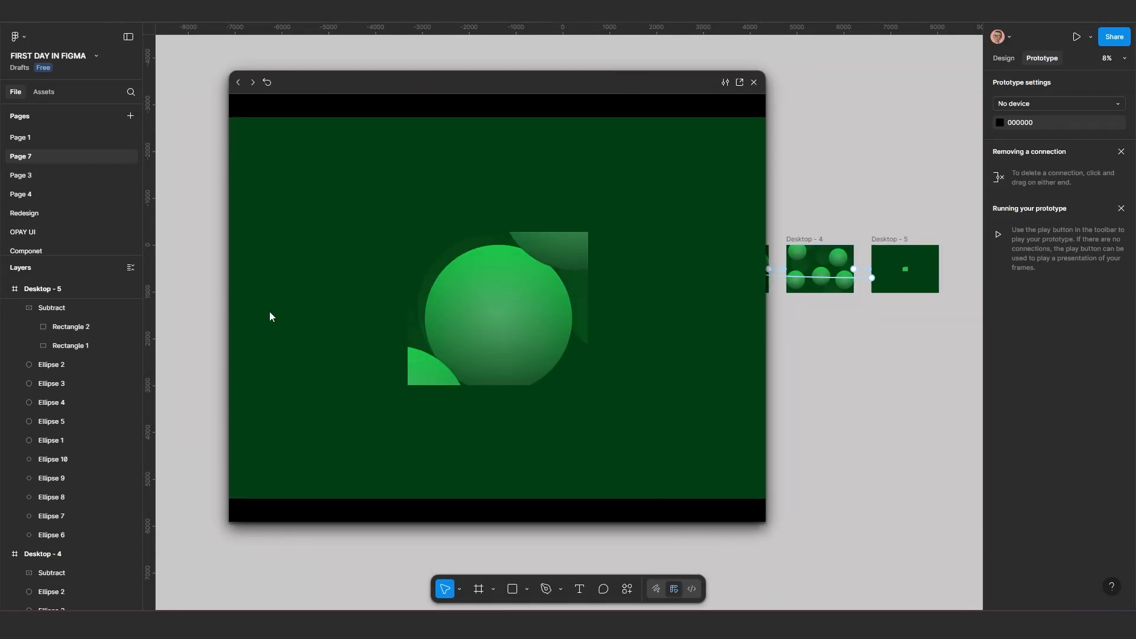
{"action": "left_click_drag", "start_coordinate": [229, 302], "coordinate": [166, 308]}
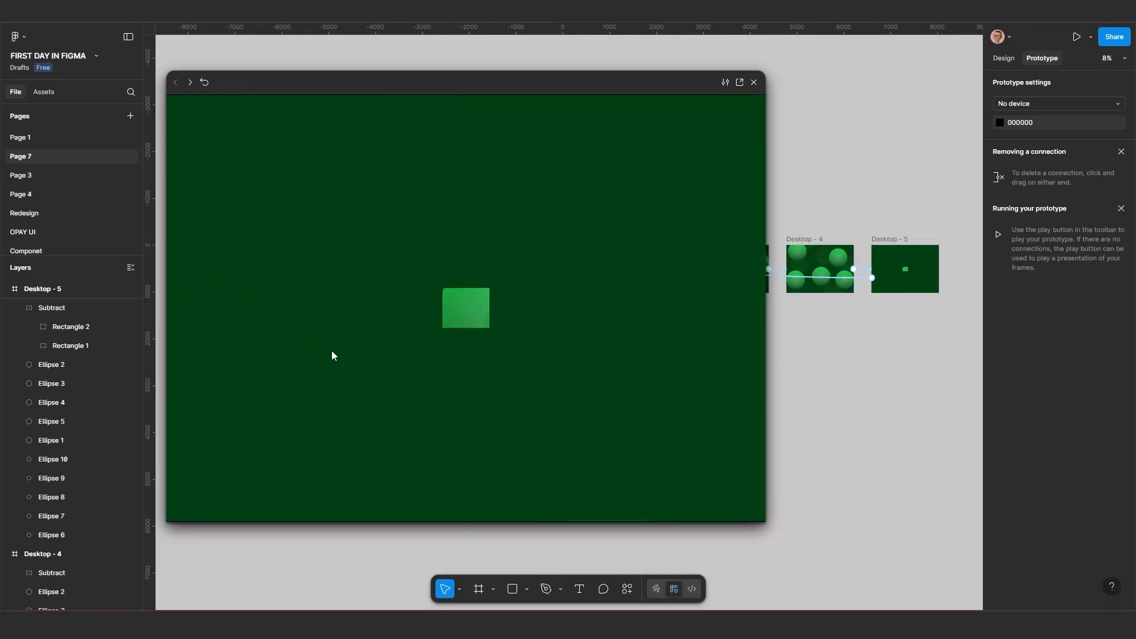
{"action": "left_click_drag", "start_coordinate": [561, 97], "coordinate": [538, 147]}
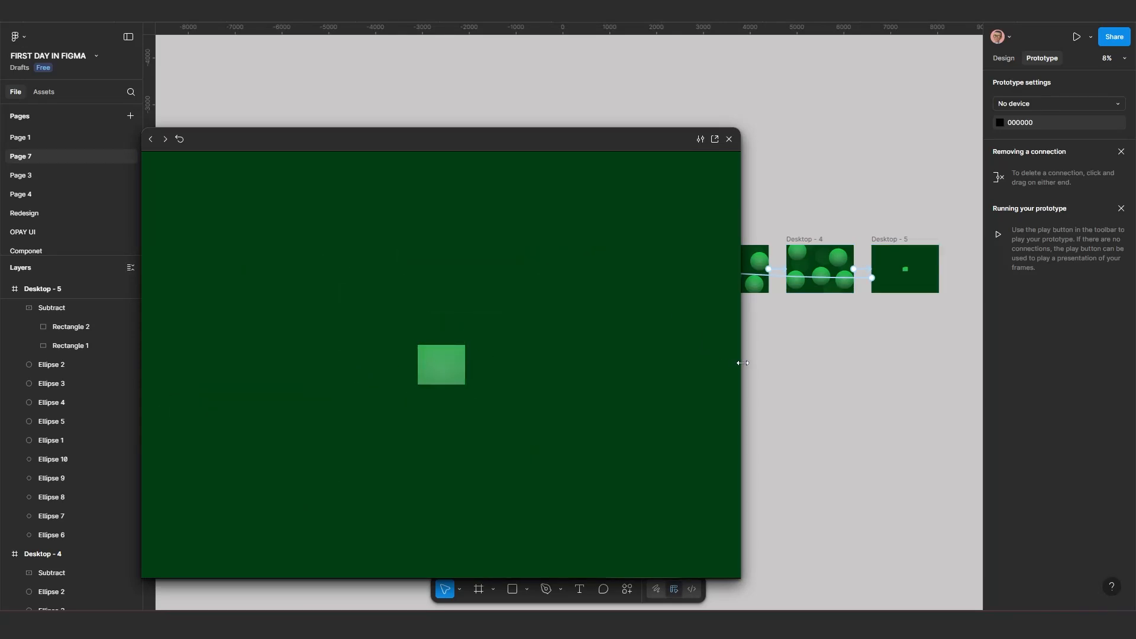
{"action": "left_click_drag", "start_coordinate": [742, 362], "coordinate": [944, 359]}
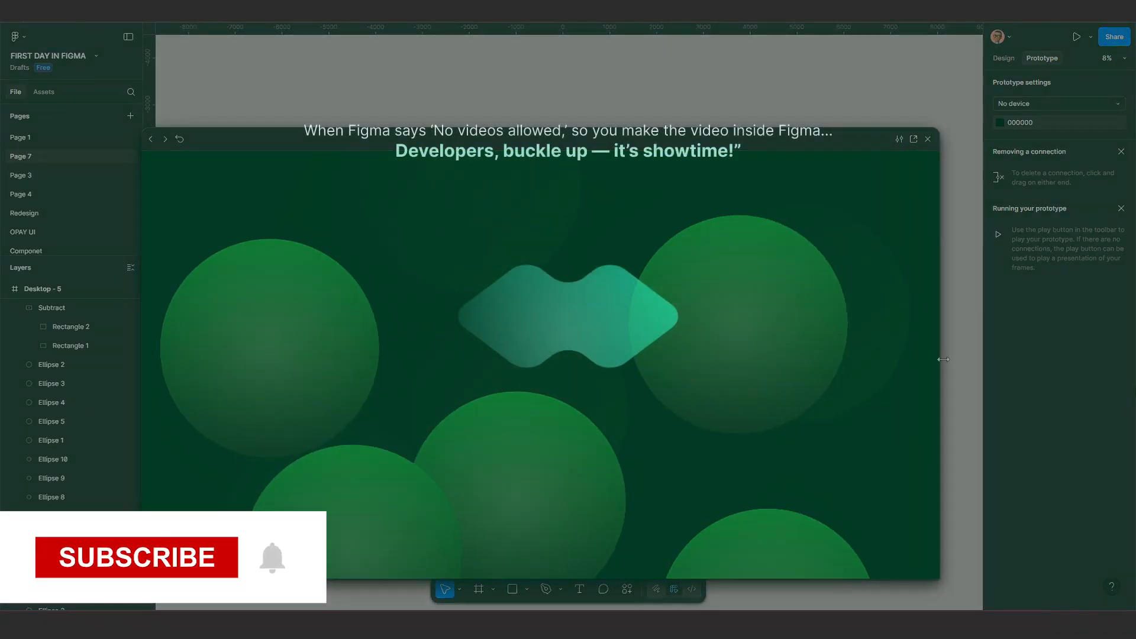